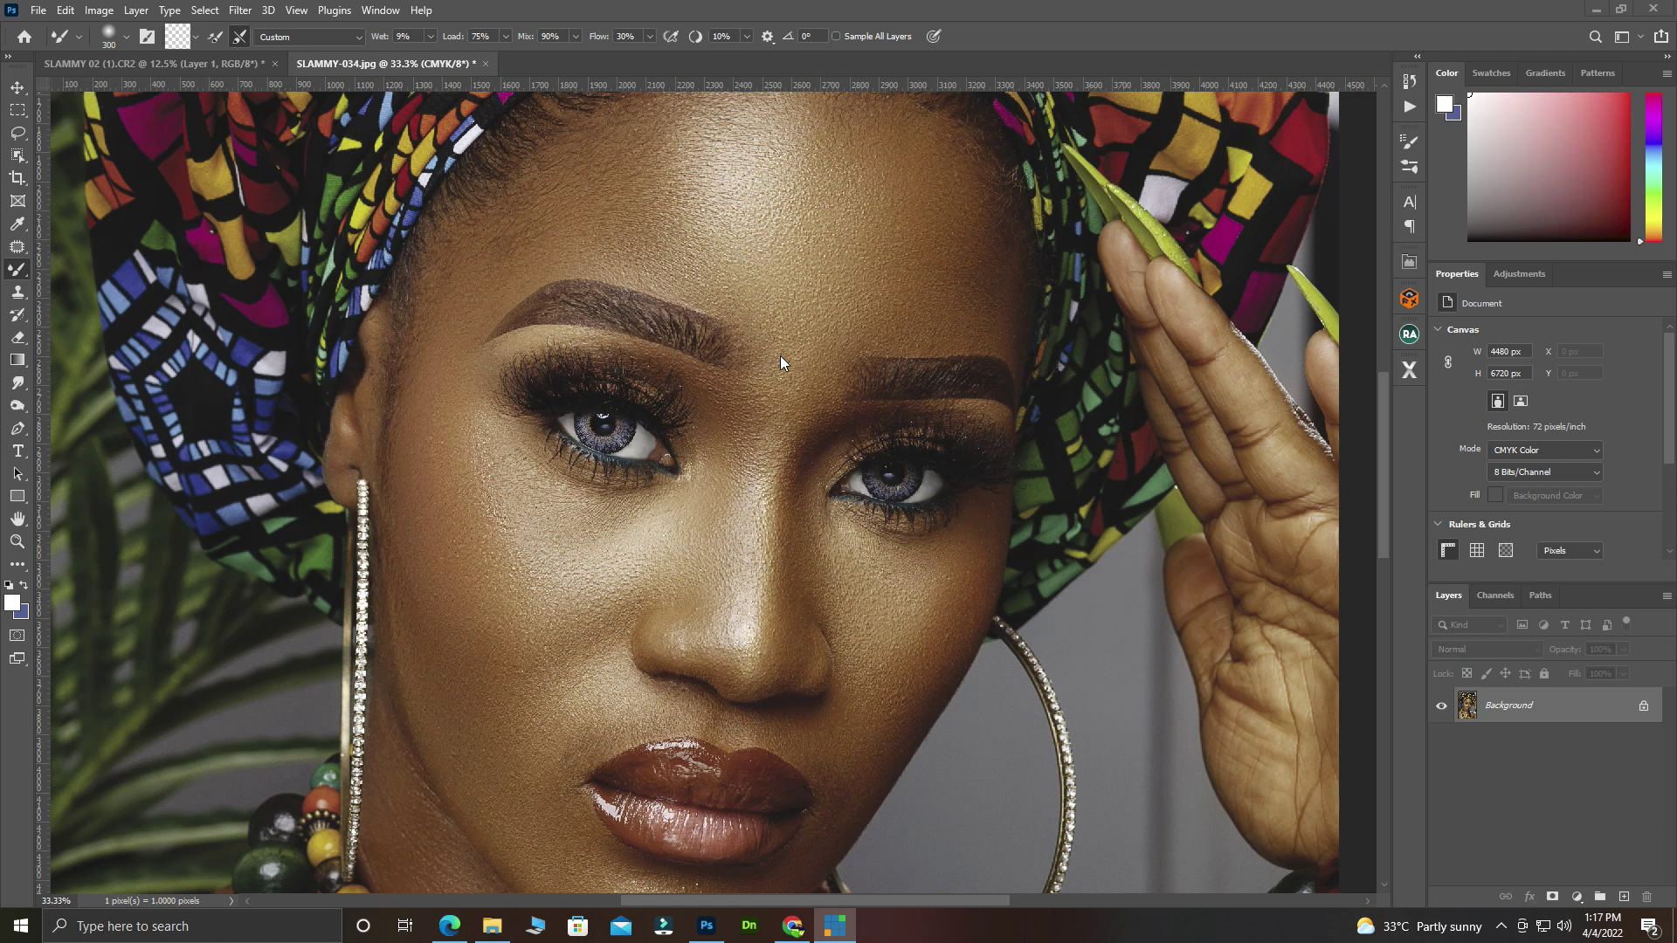
Step: Examine the colours in the Export As preview of SLAMMY-034 against the open canvas, and close it without exporting
{"action": "left_click", "coordinate": [38, 9]}
{"action": "mouse_move", "coordinate": [148, 281]}
{"action": "left_click", "coordinate": [288, 300]}
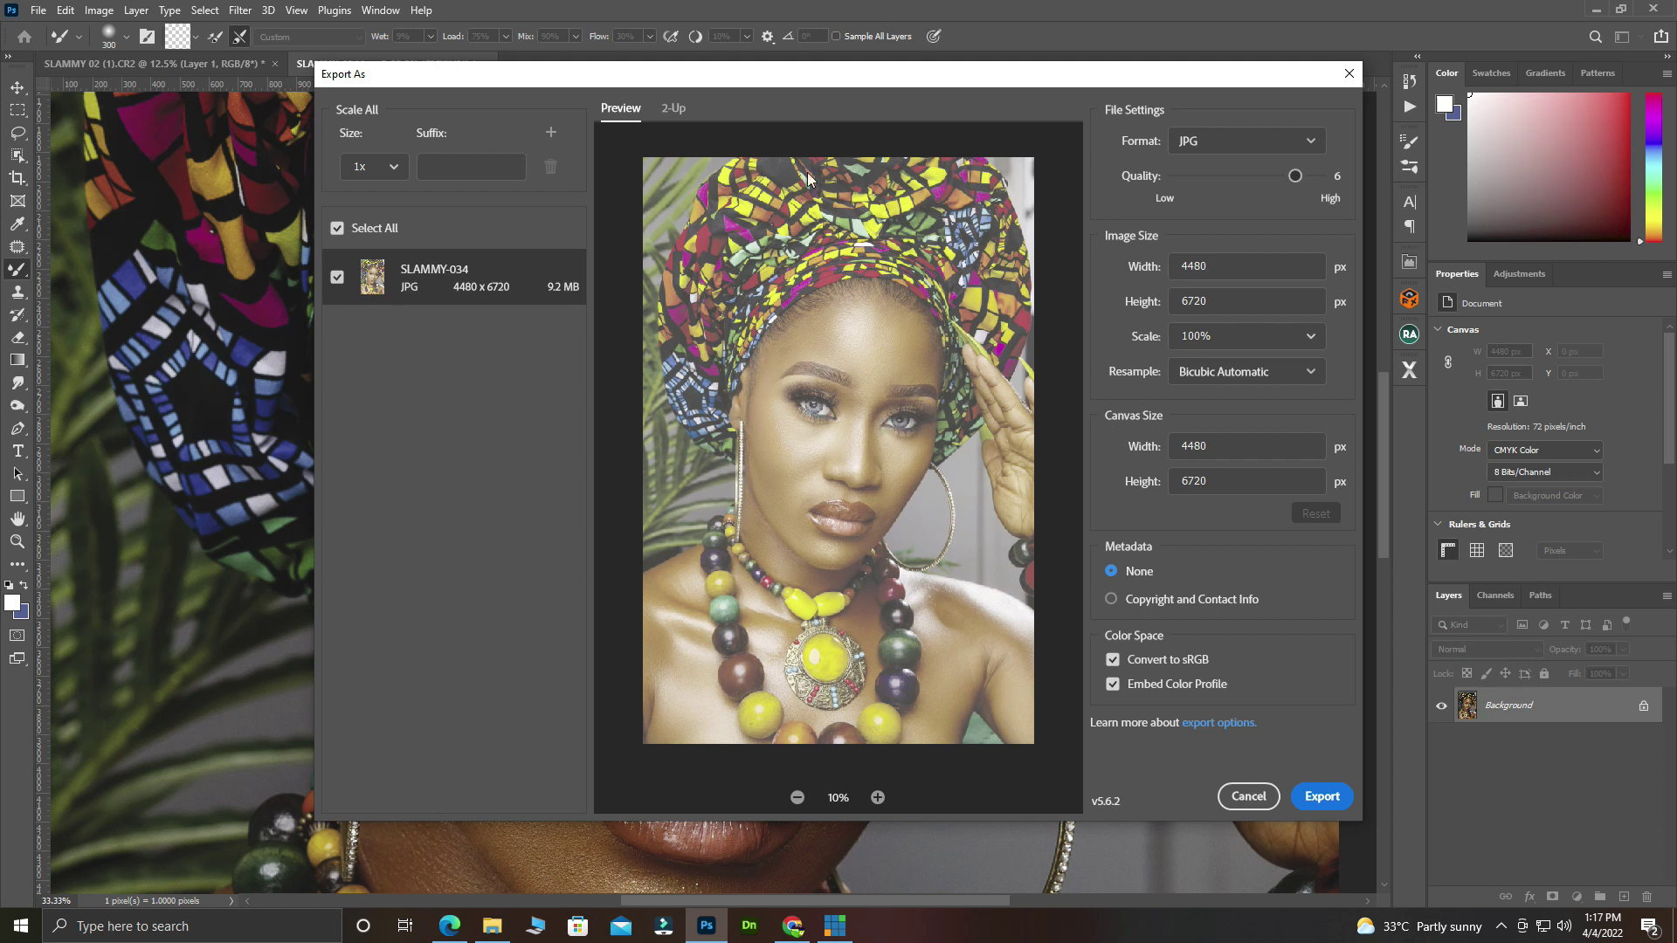
{"action": "left_click_drag", "start_coordinate": [678, 75], "coordinate": [1331, 101]}
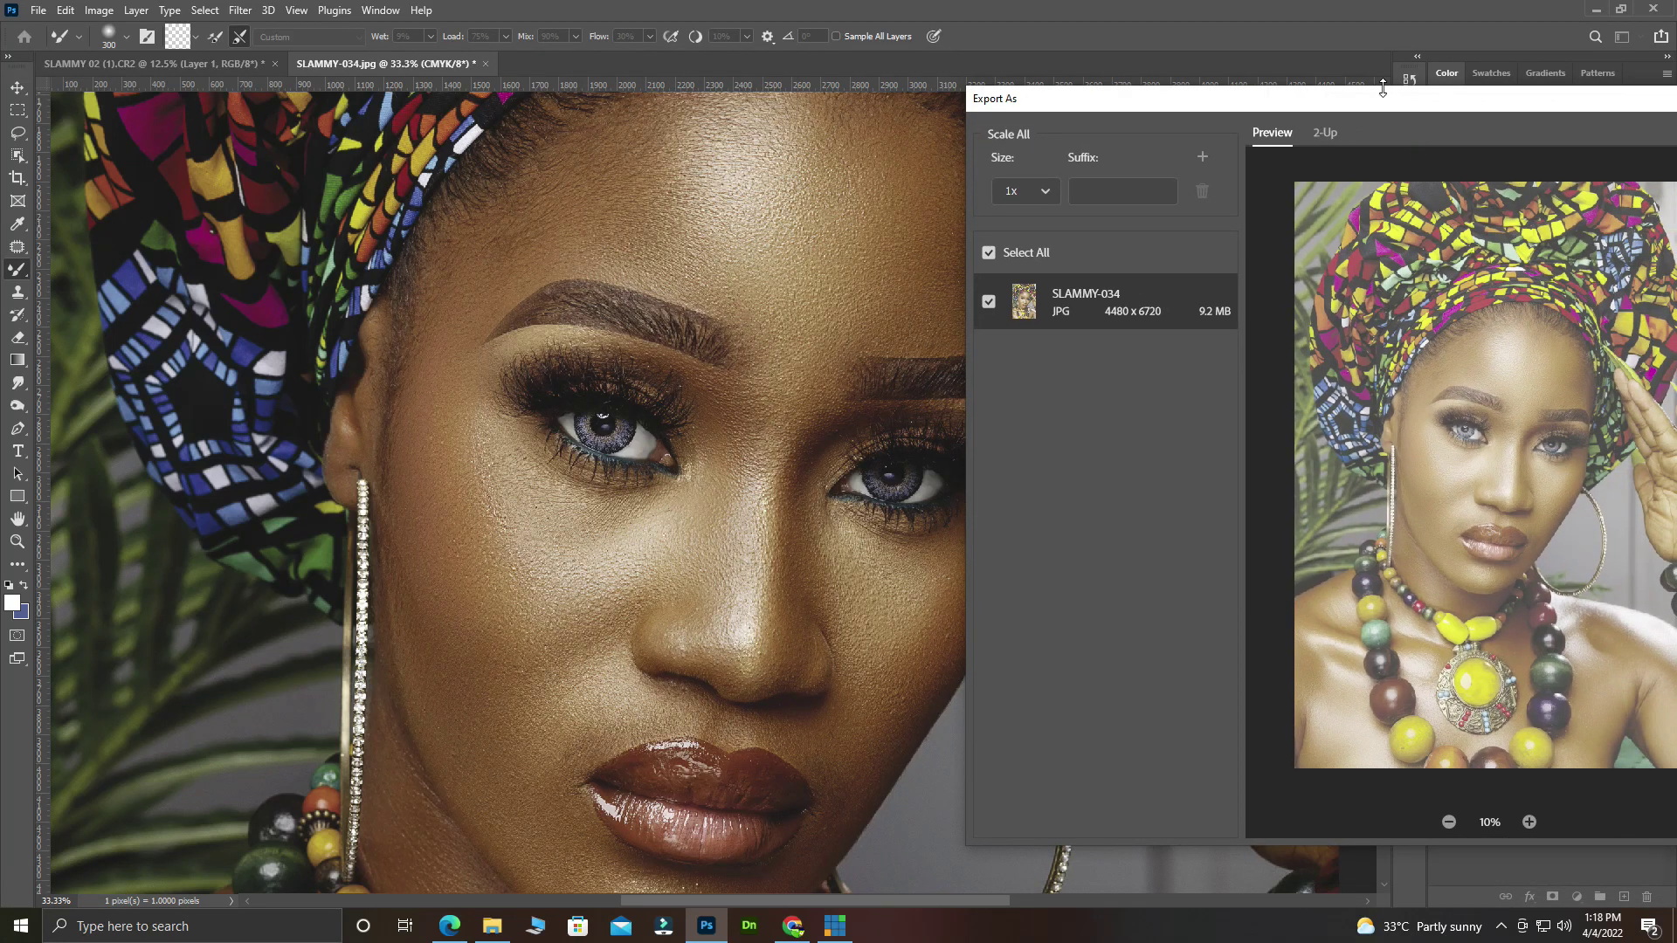
{"action": "left_click_drag", "start_coordinate": [1356, 107], "coordinate": [878, 109]}
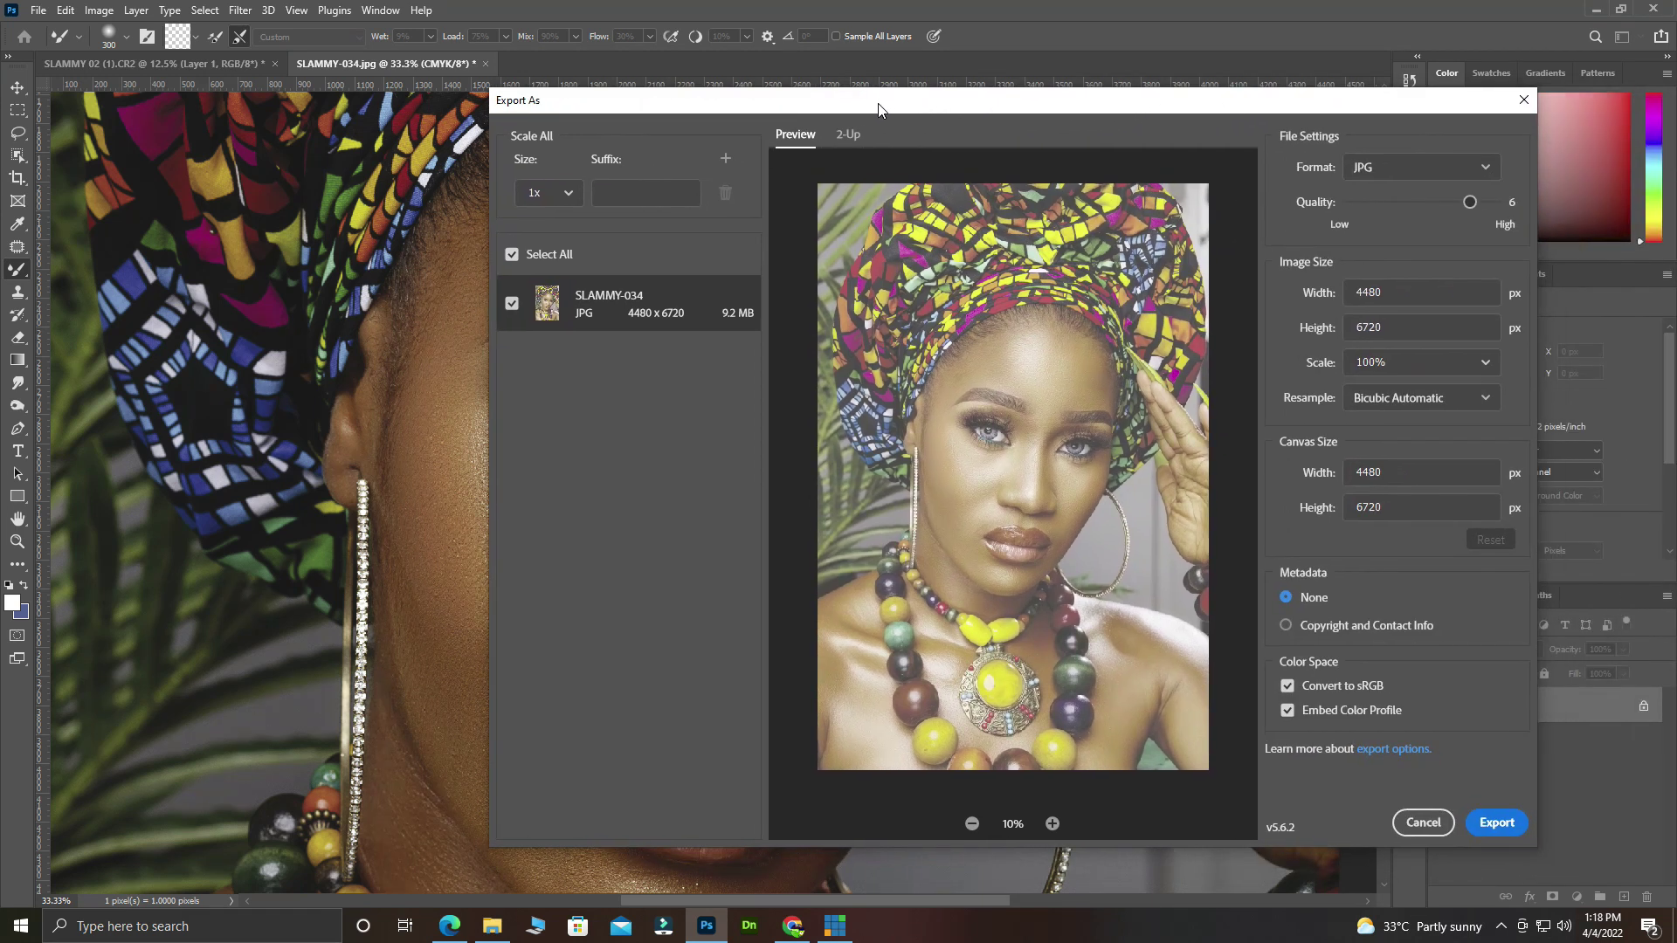
{"action": "left_click", "coordinate": [1422, 823]}
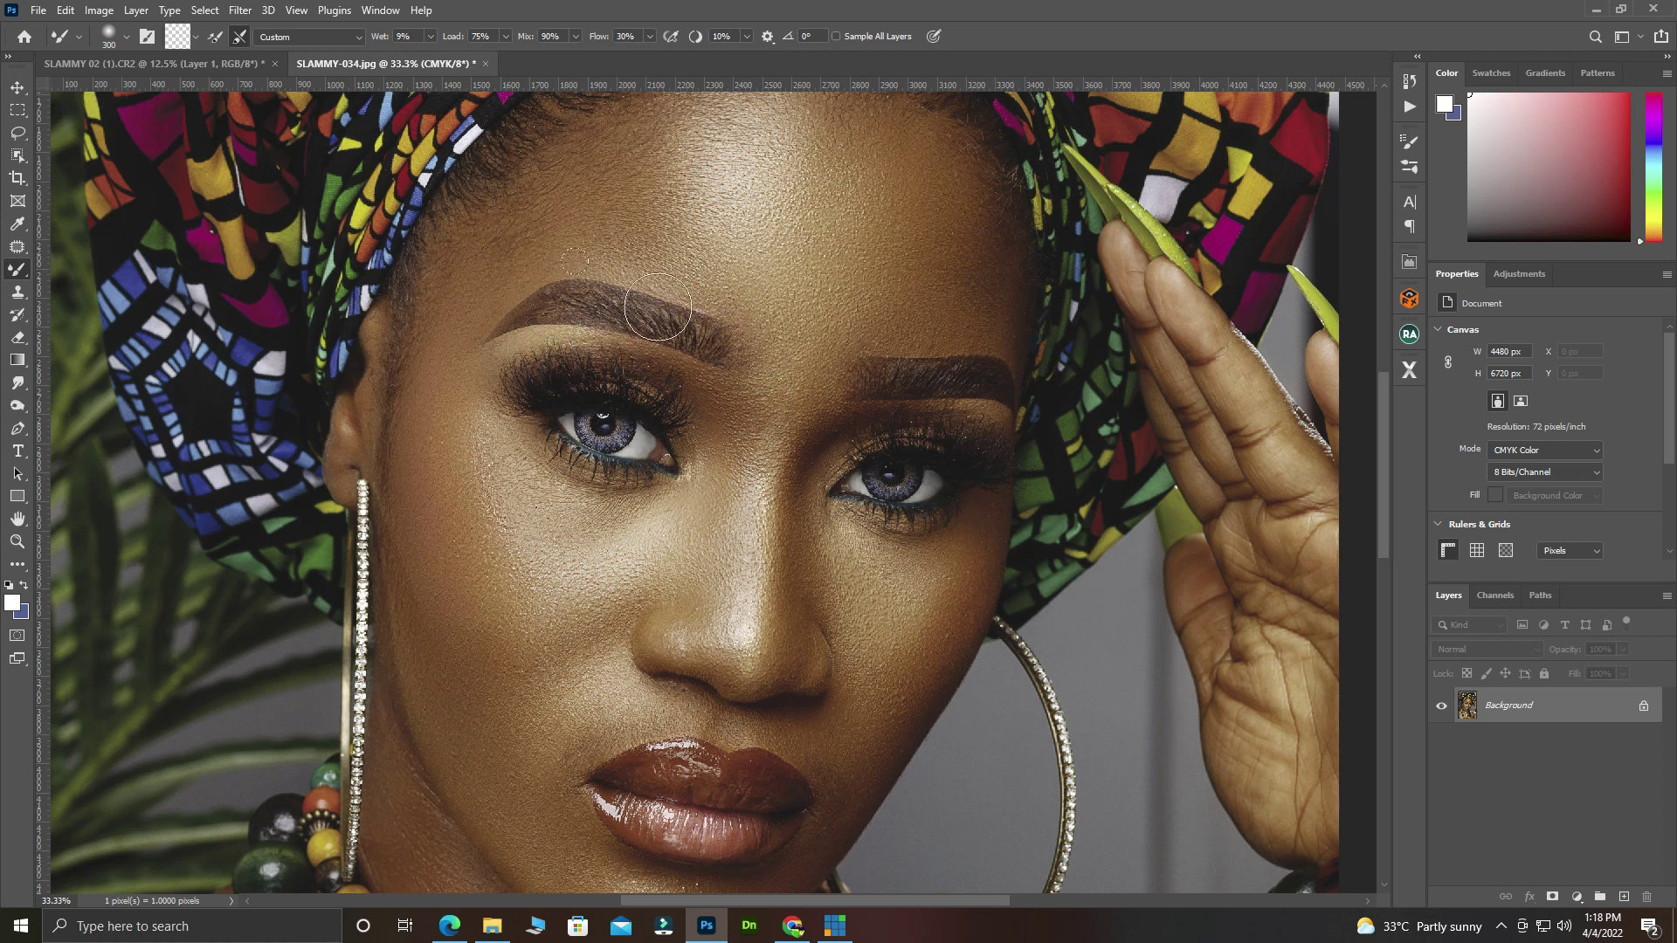
Step: Switch to the Move tool and make the document status readout show the Document Profile
{"action": "left_click", "coordinate": [15, 85]}
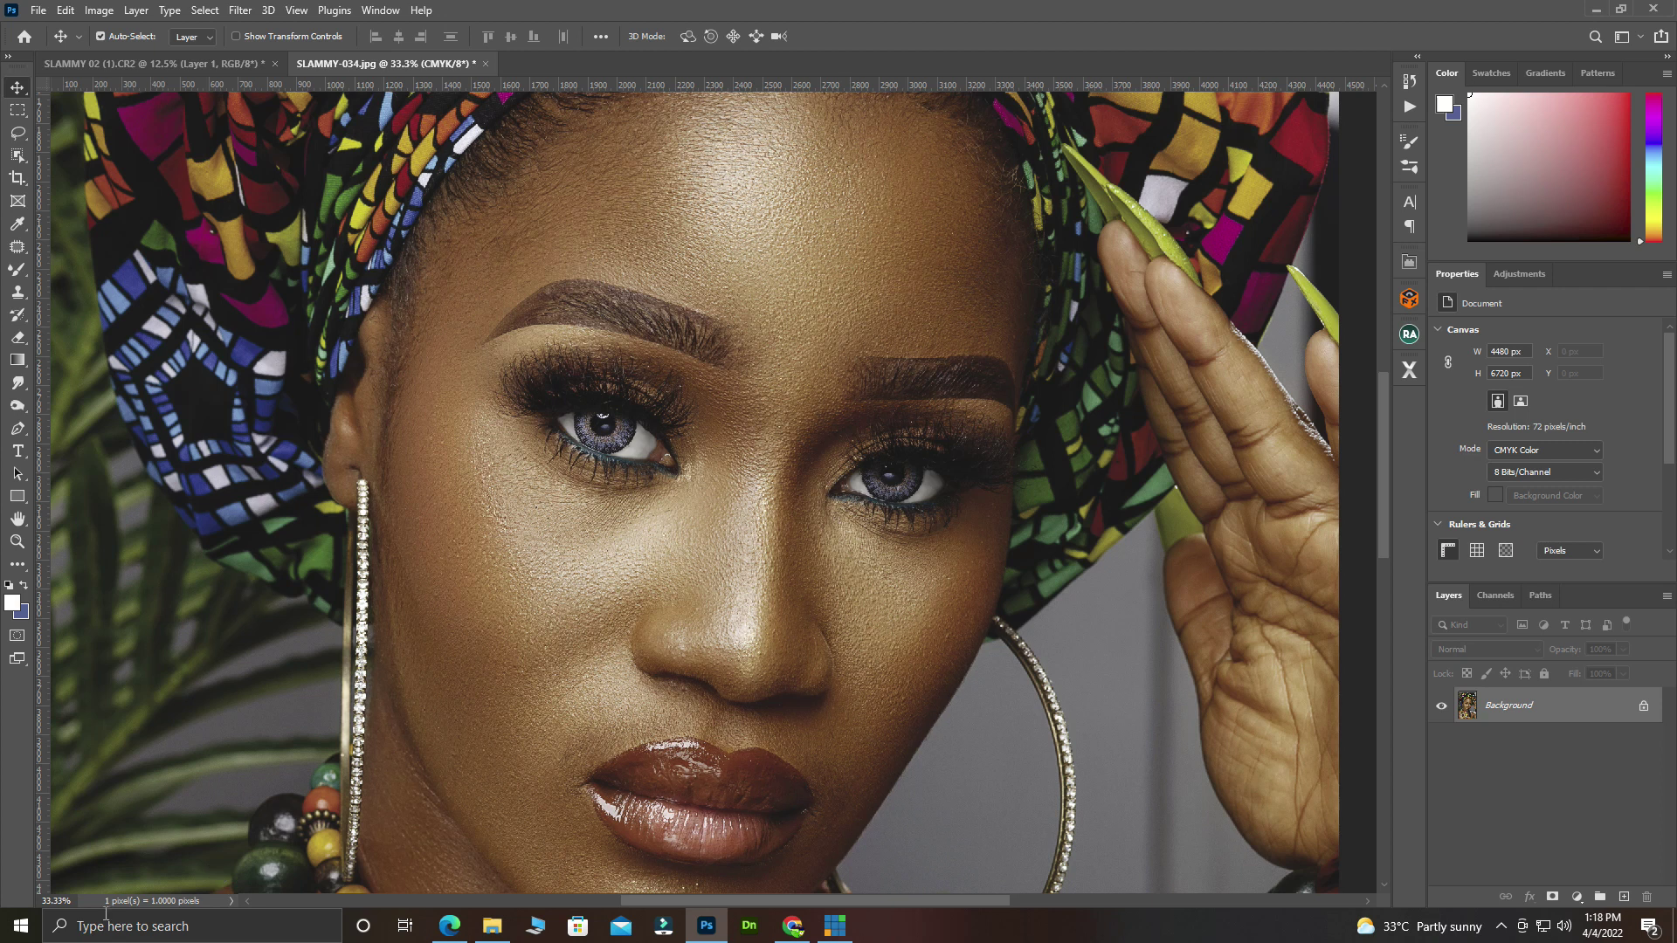
{"action": "left_click", "coordinate": [230, 901]}
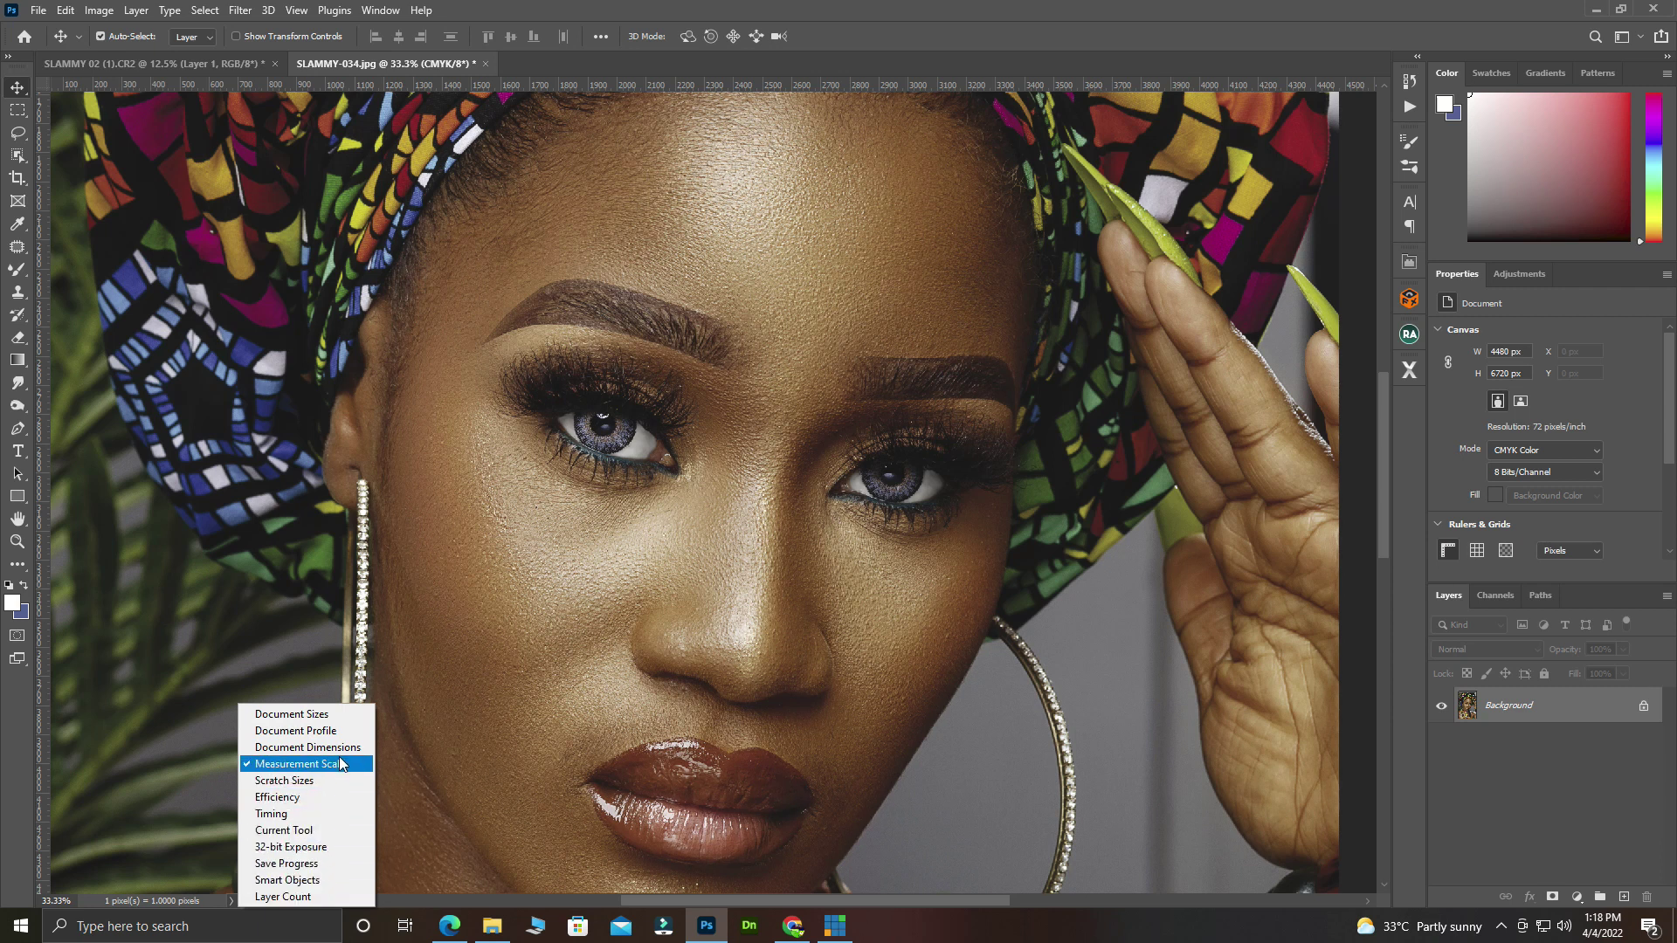
{"action": "left_click", "coordinate": [321, 731]}
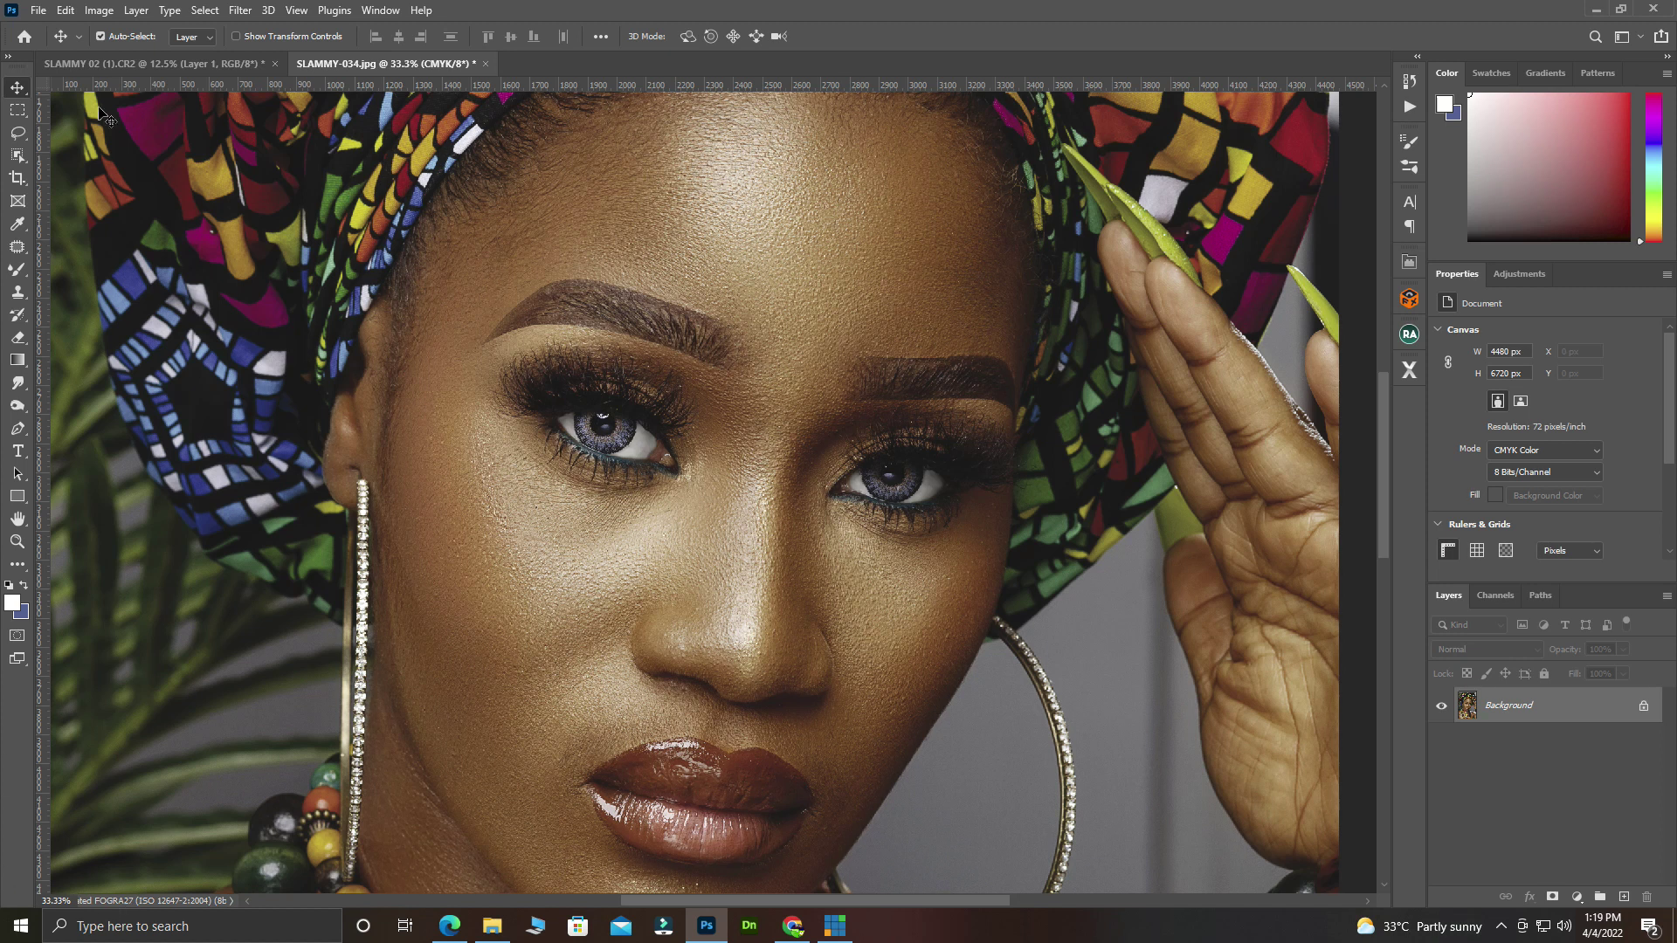
Step: Set the RGB working space to Adobe RGB (1998) in the Color Settings
{"action": "left_click", "coordinate": [67, 11]}
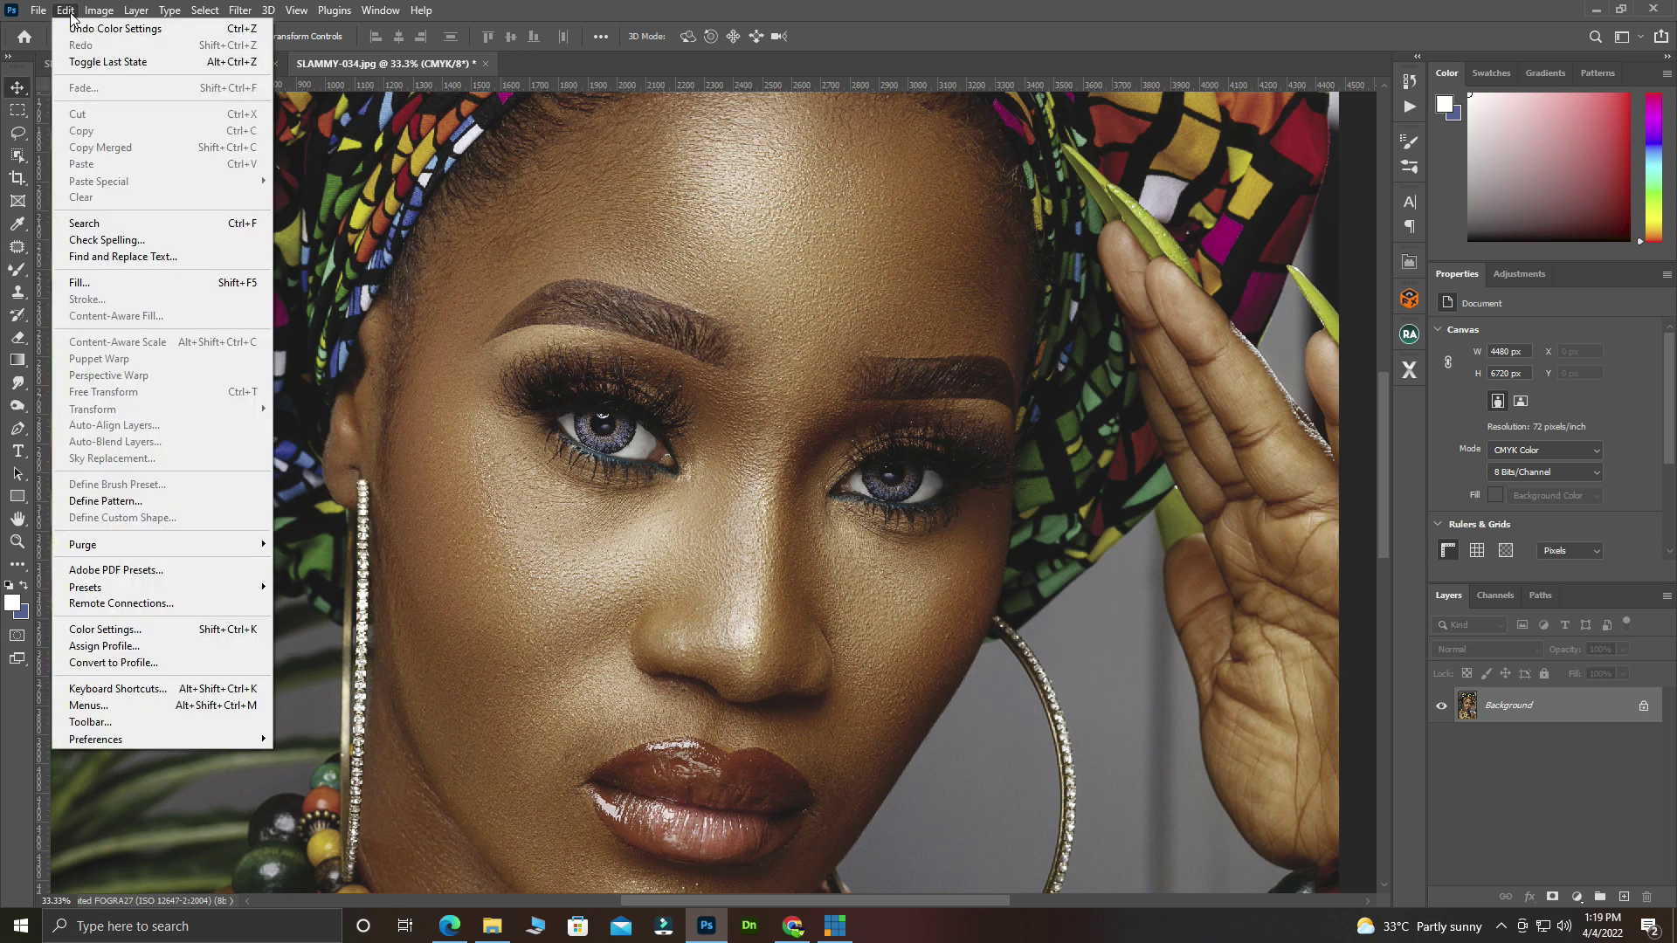
{"action": "left_click", "coordinate": [131, 630]}
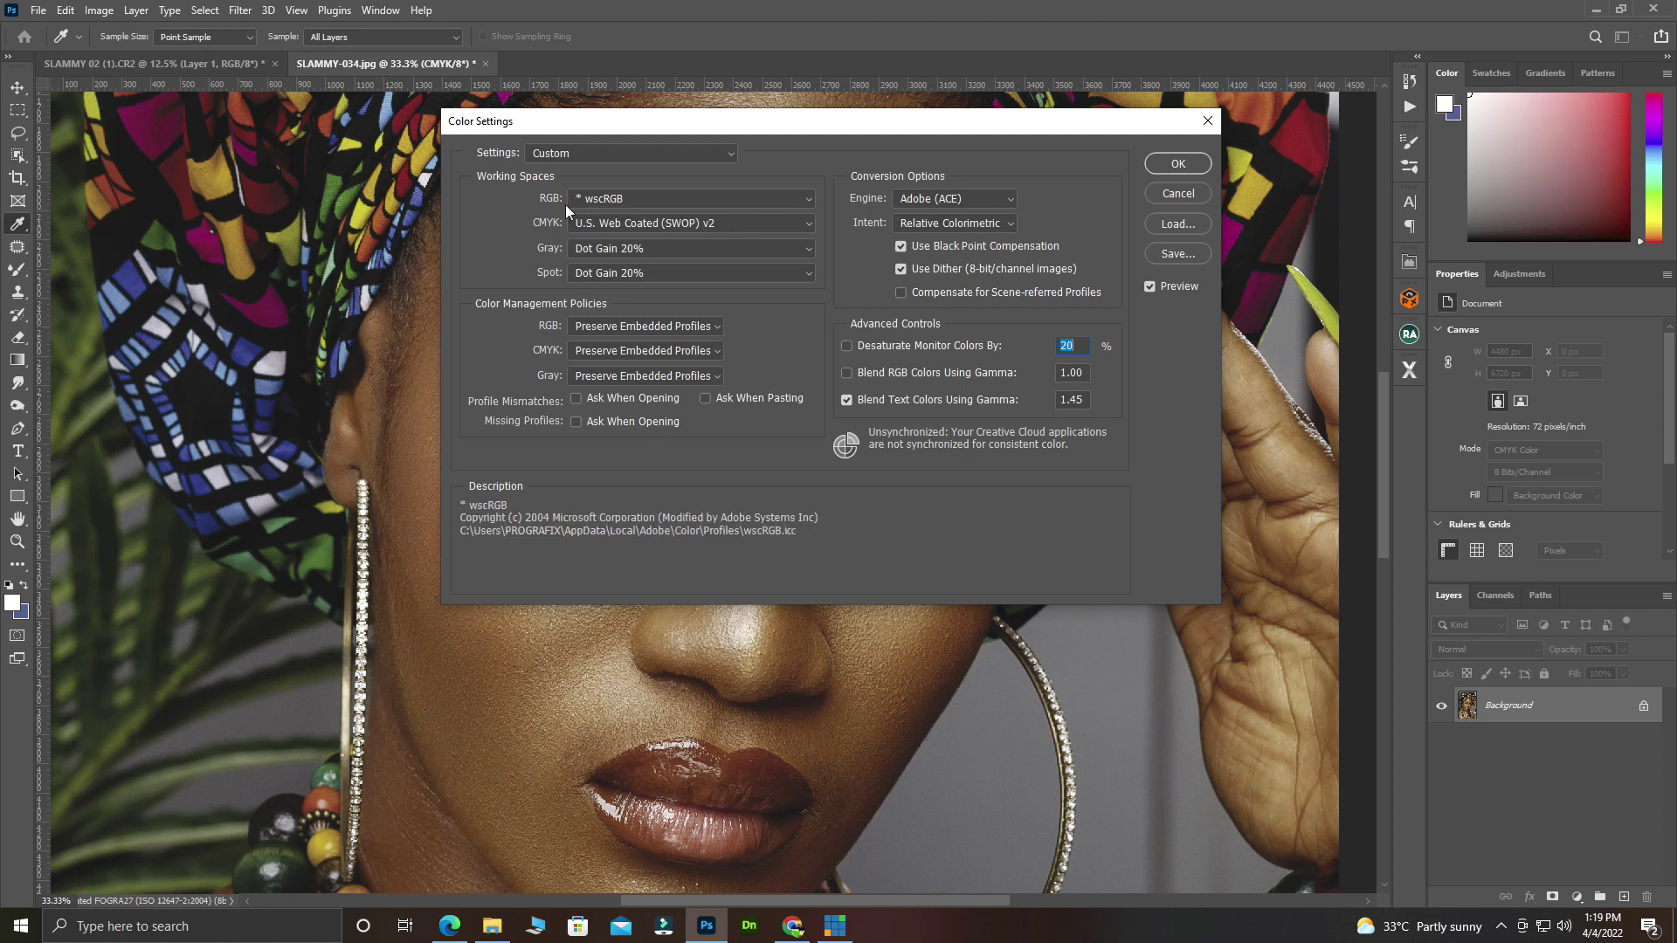
{"action": "left_click", "coordinate": [630, 203]}
{"action": "key", "text": "Escape"}
{"action": "left_click", "coordinate": [564, 155]}
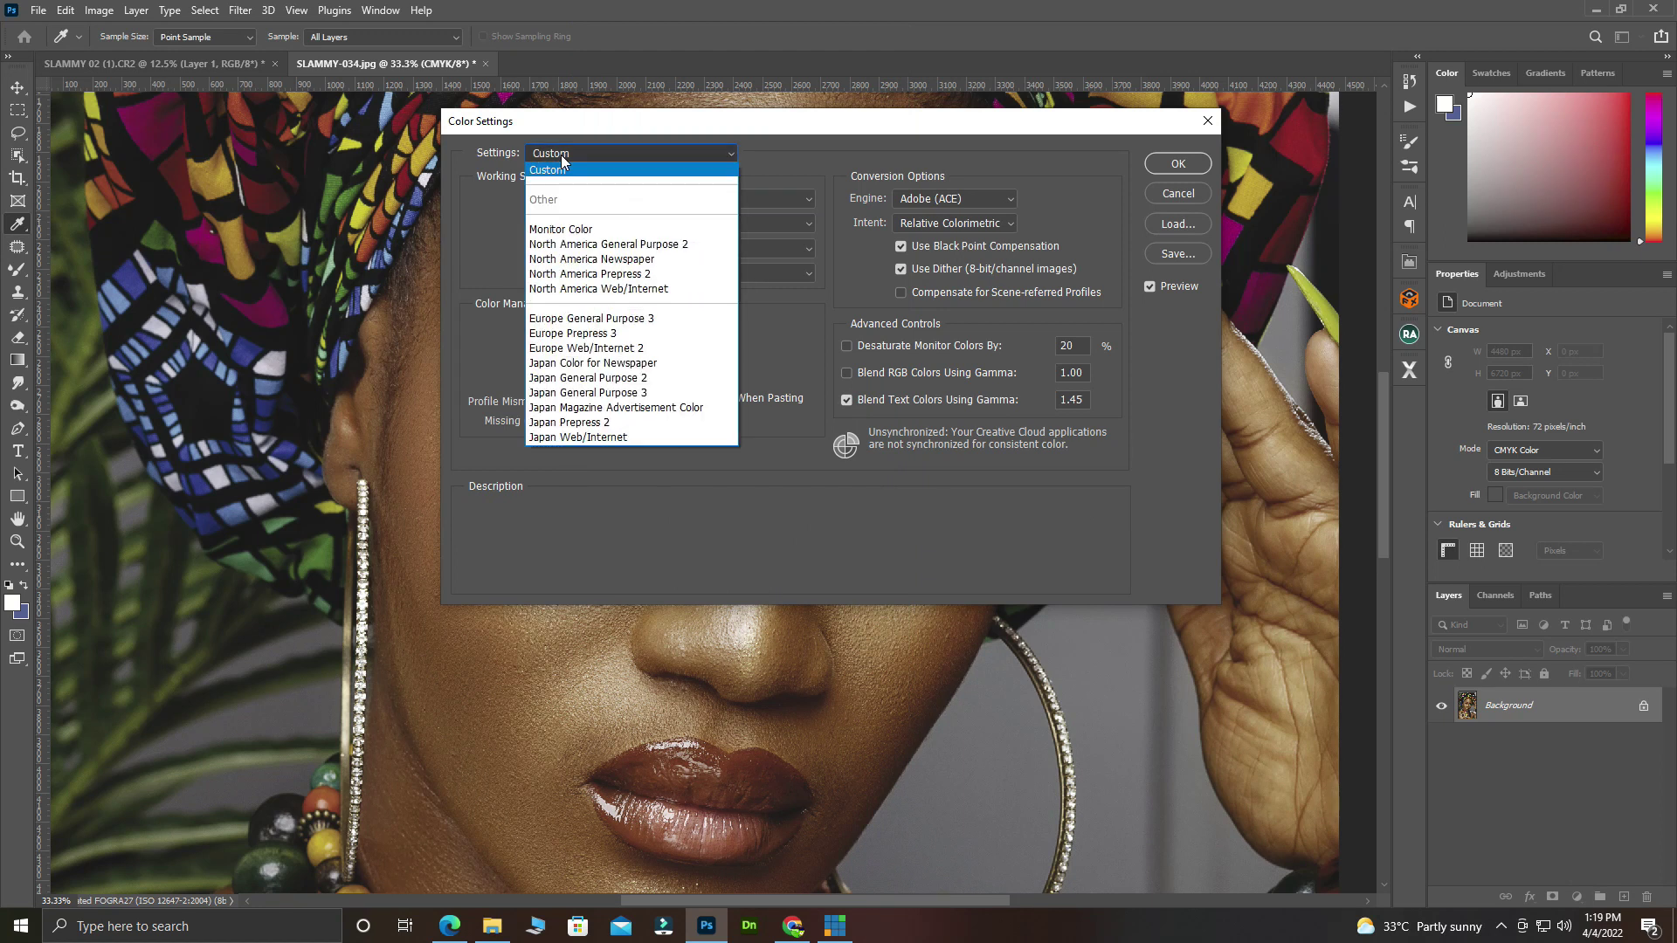
{"action": "left_click", "coordinate": [612, 157]}
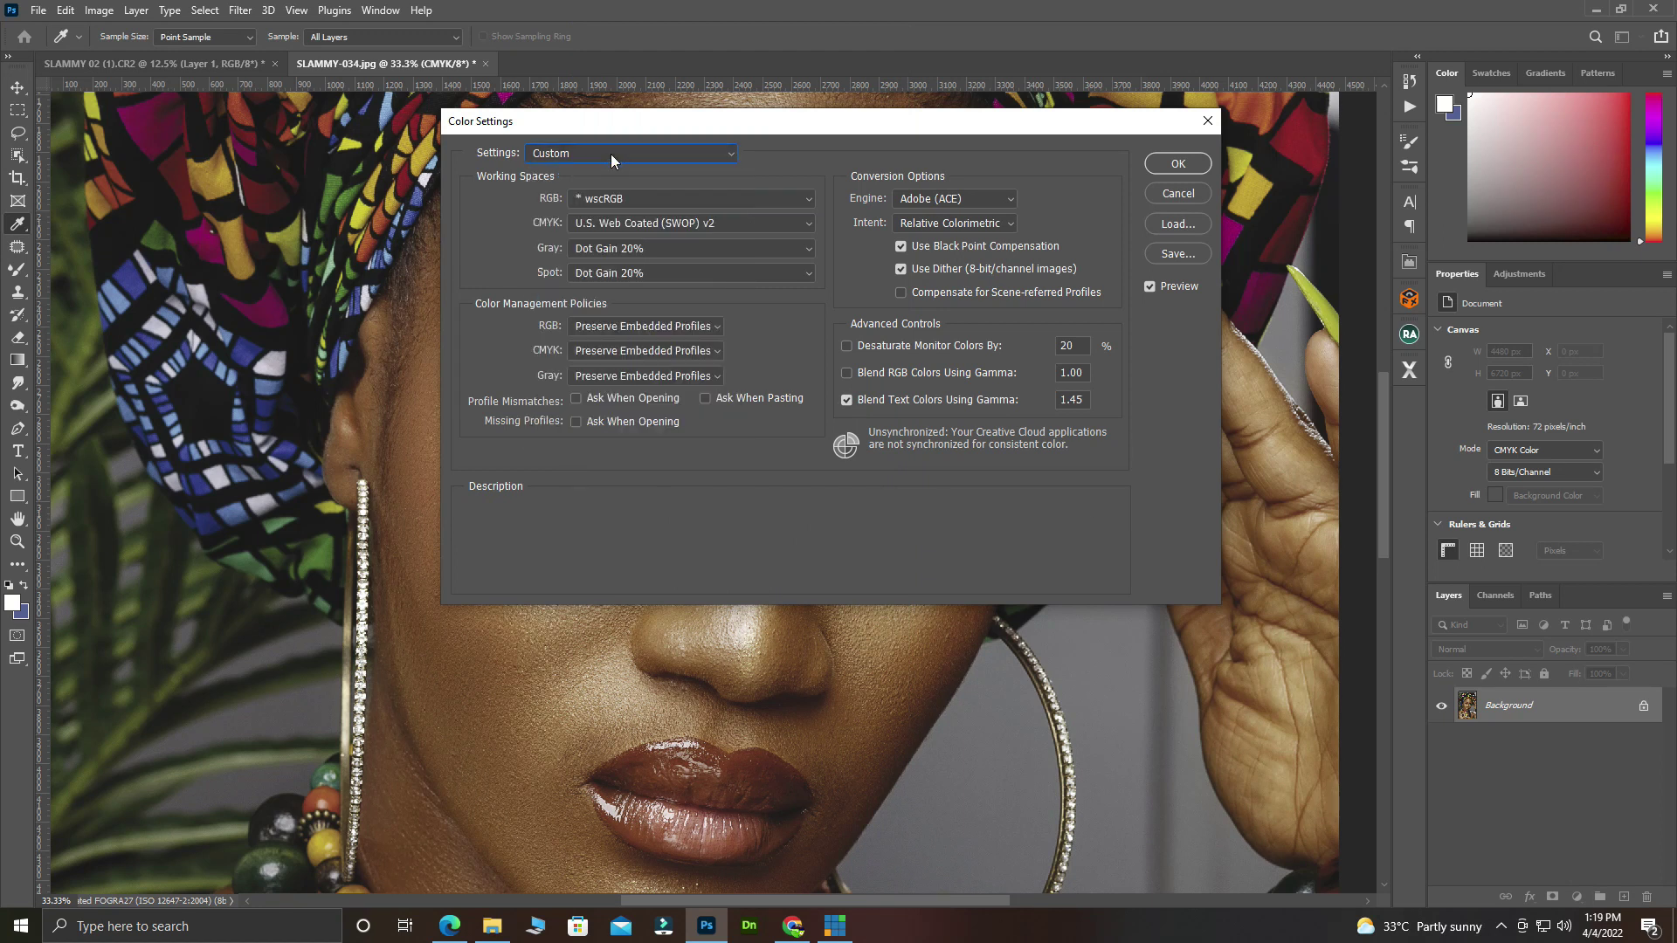
{"action": "left_click", "coordinate": [761, 206]}
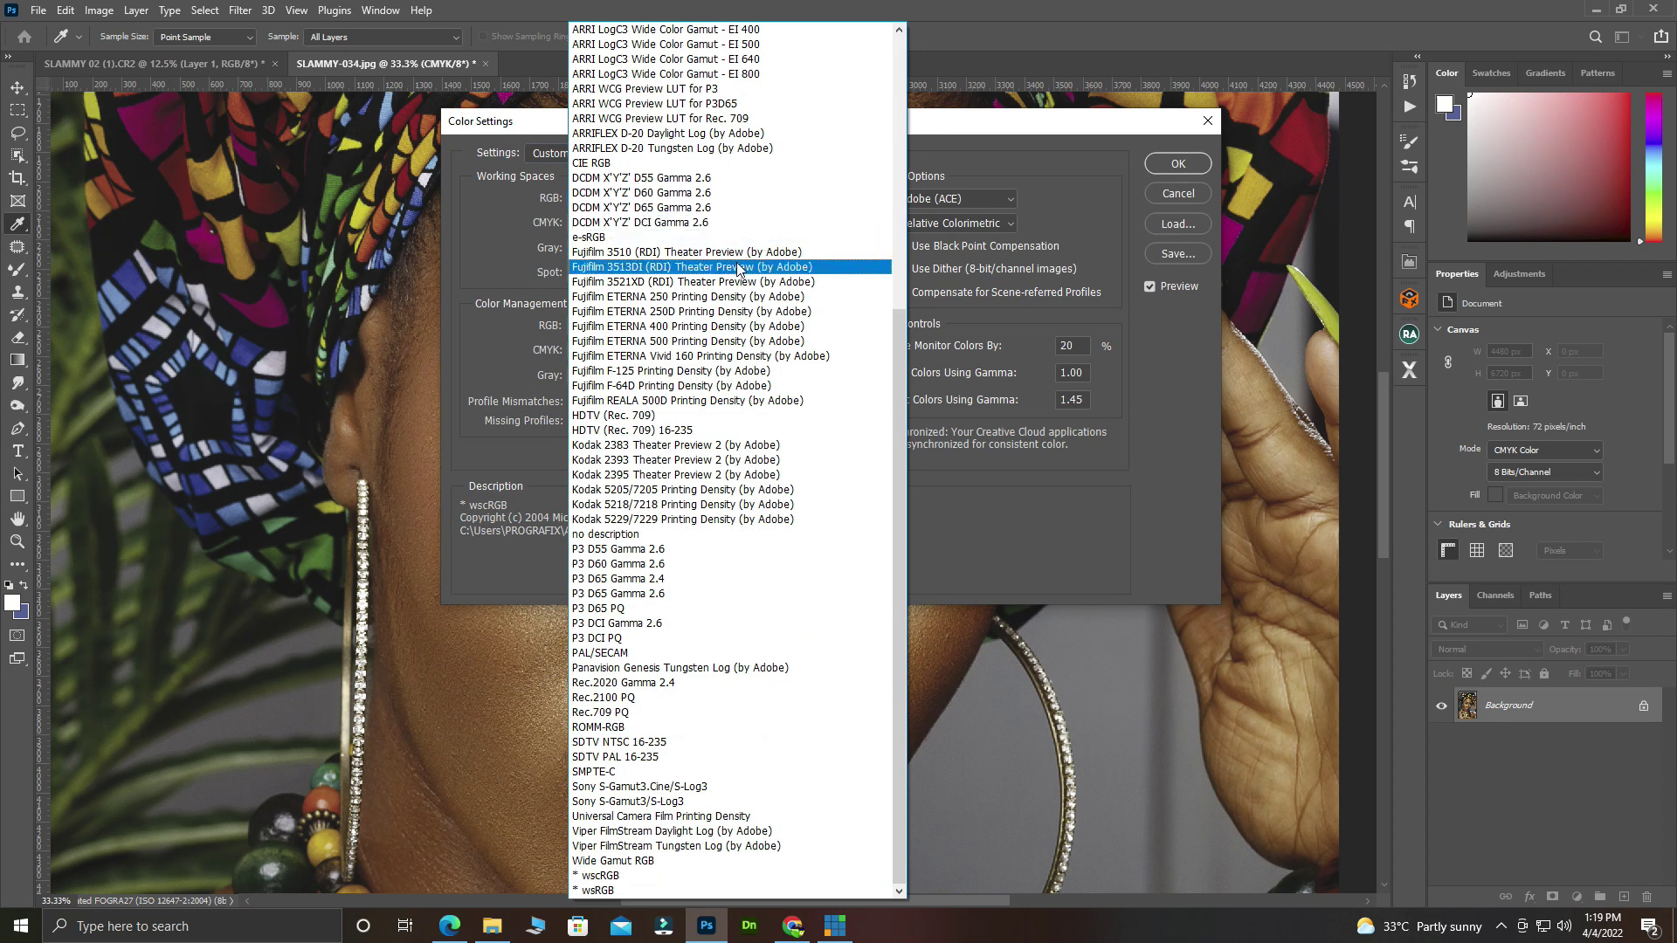
{"action": "scroll", "coordinate": [738, 269], "scroll_direction": "up", "scroll_amount": 9}
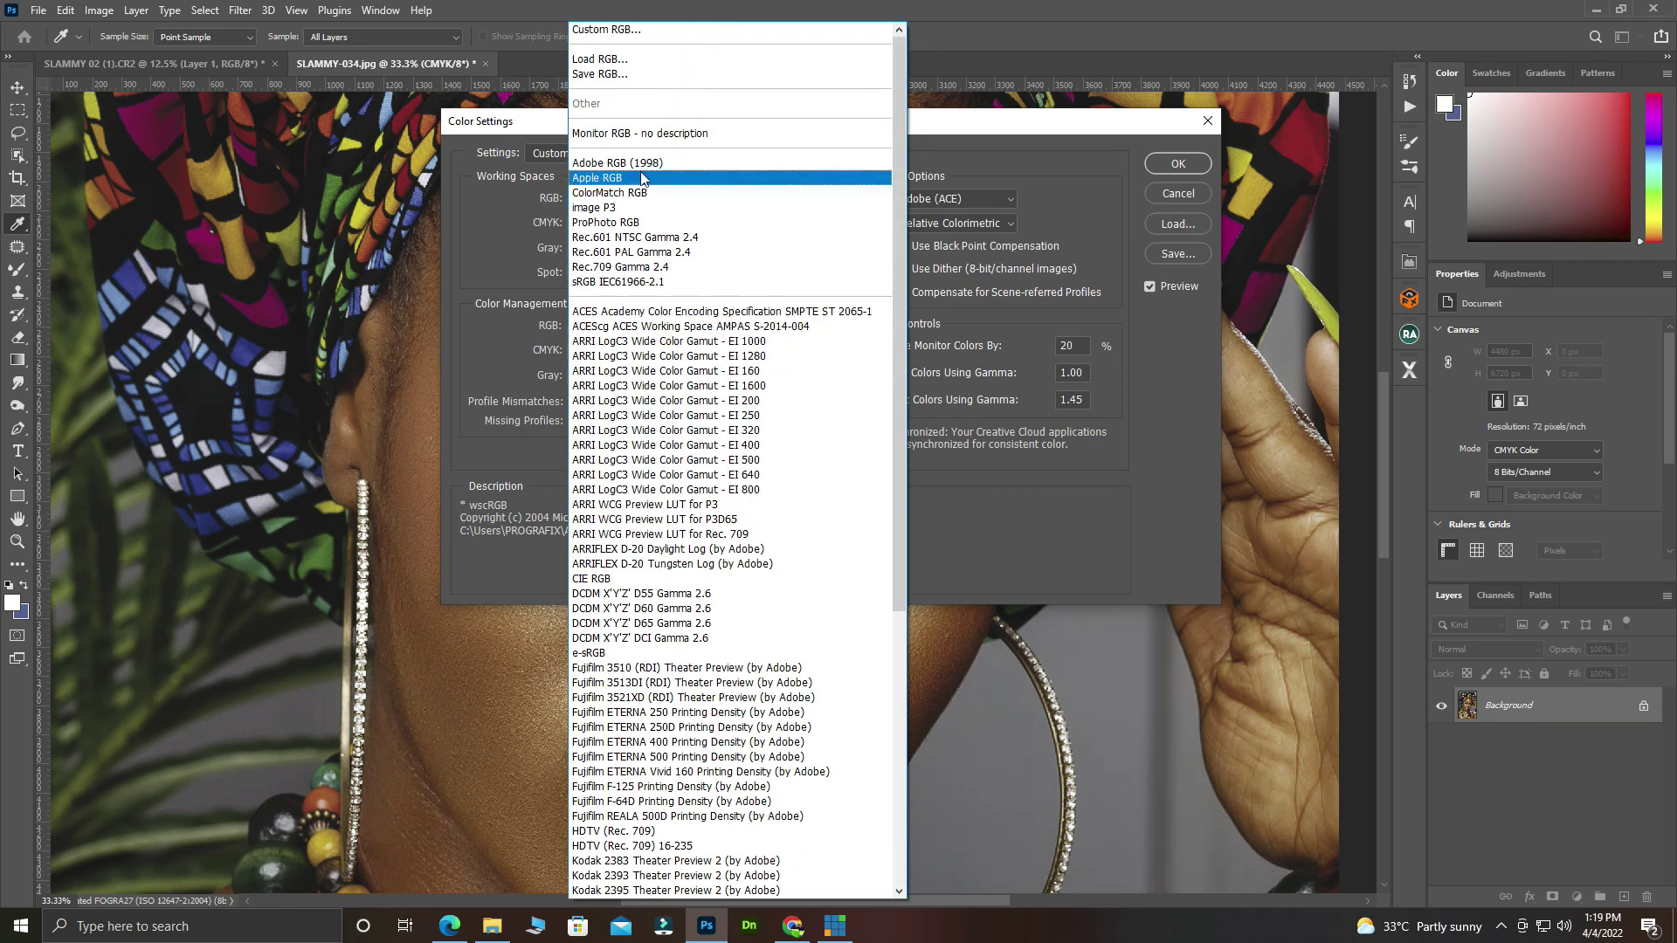
{"action": "left_click", "coordinate": [661, 166]}
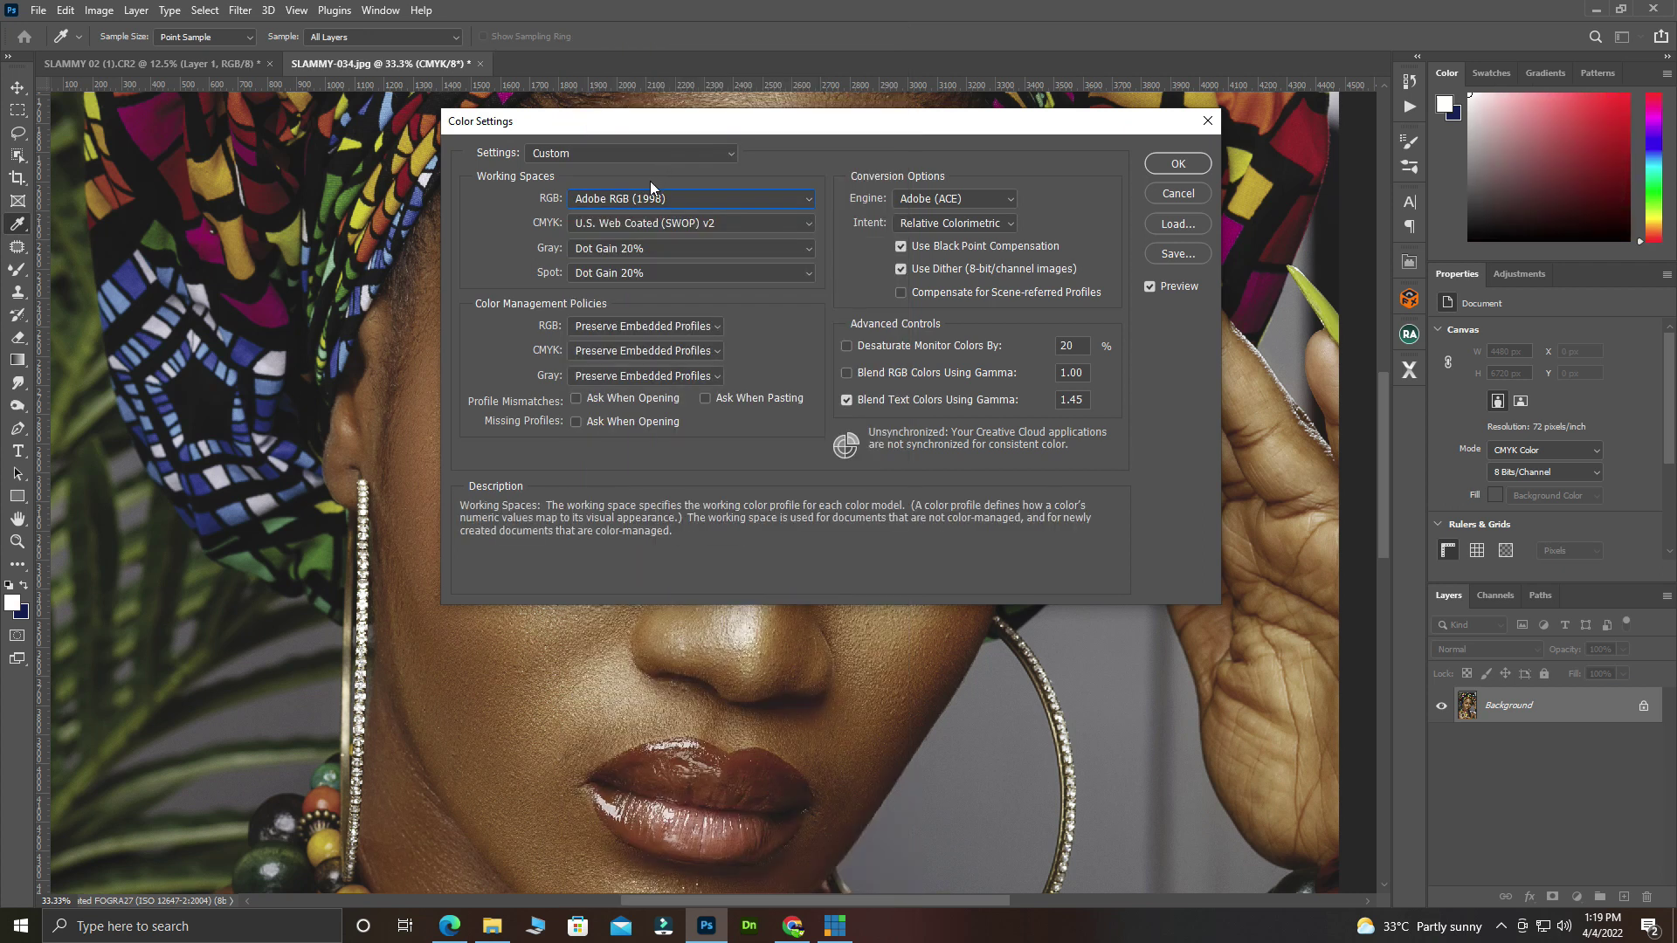
Step: Enable Ask When Opening and Ask When Pasting for profile mismatches, and Ask When Opening for missing profiles
{"action": "left_click_drag", "start_coordinate": [640, 124], "coordinate": [913, 182]}
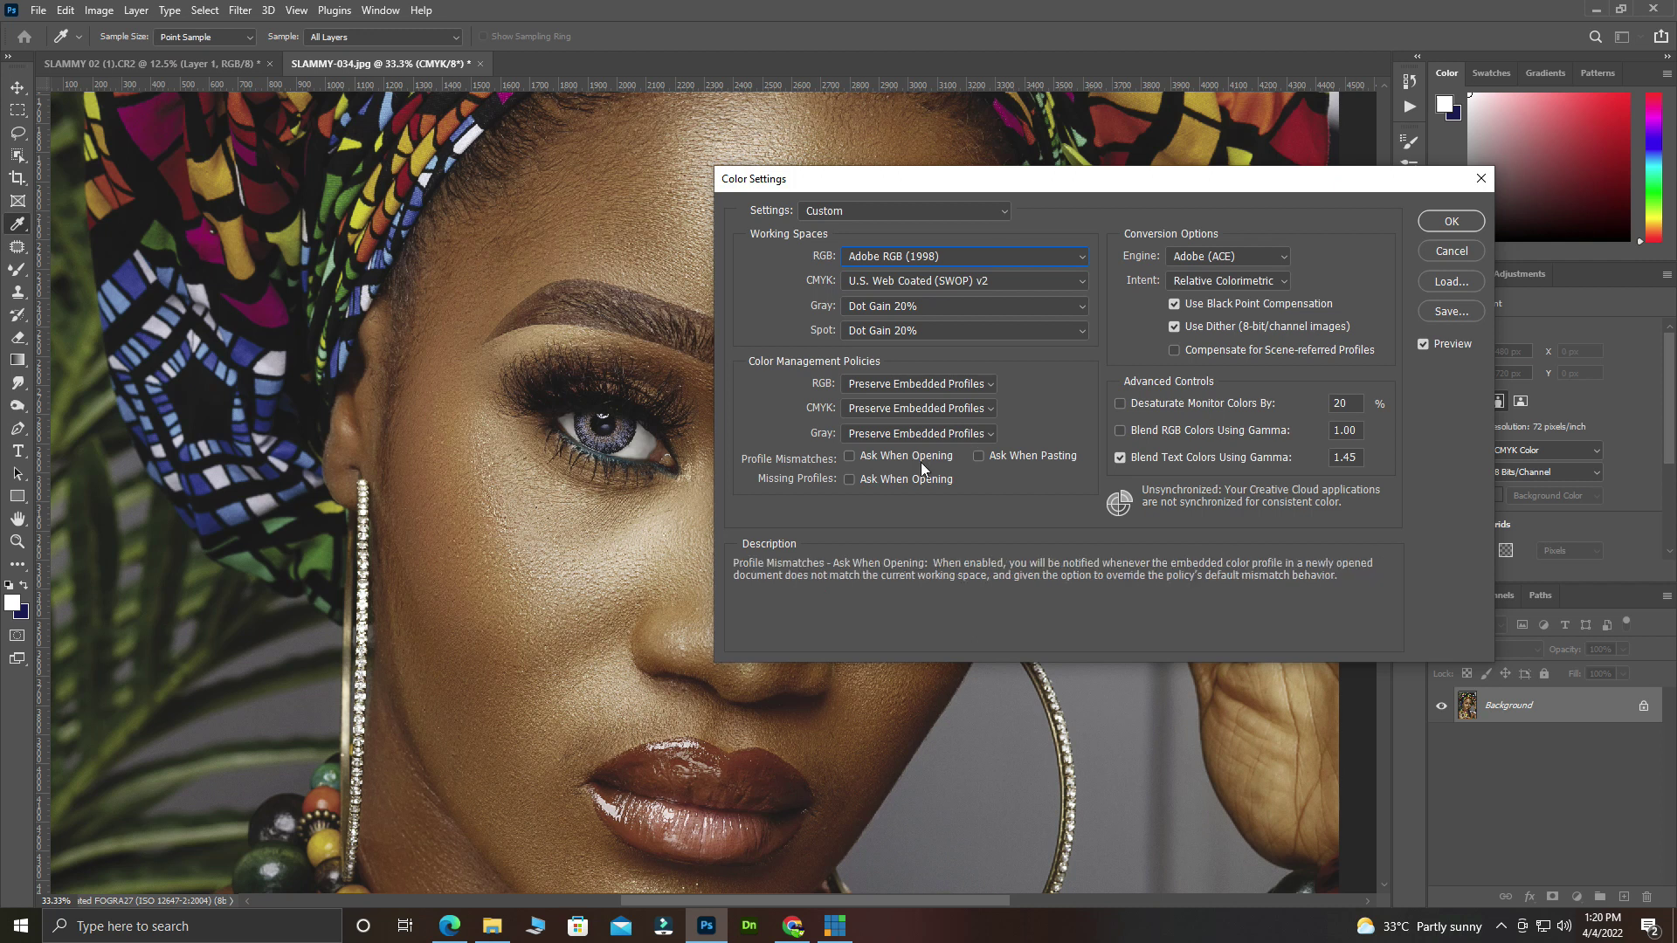
{"action": "left_click", "coordinate": [881, 466]}
{"action": "left_click", "coordinate": [1001, 457]}
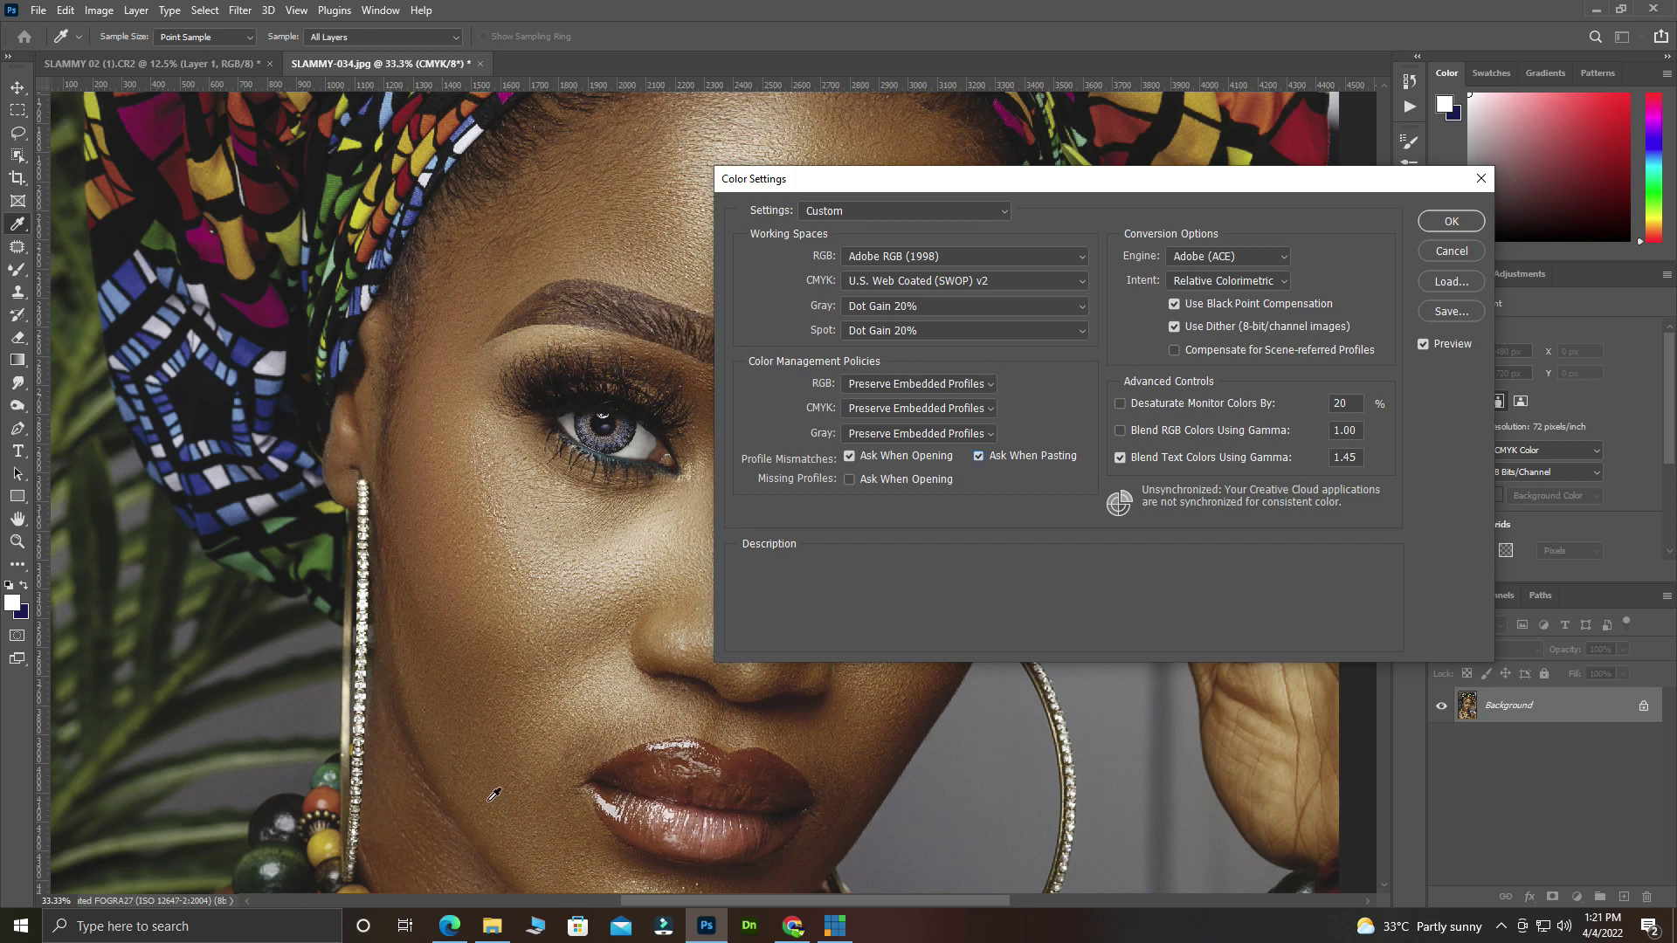
{"action": "left_click", "coordinate": [866, 477]}
Step: Keep the RGB colour management policy on Preserve Embedded Profiles and apply the Color Settings
{"action": "left_click", "coordinate": [890, 383]}
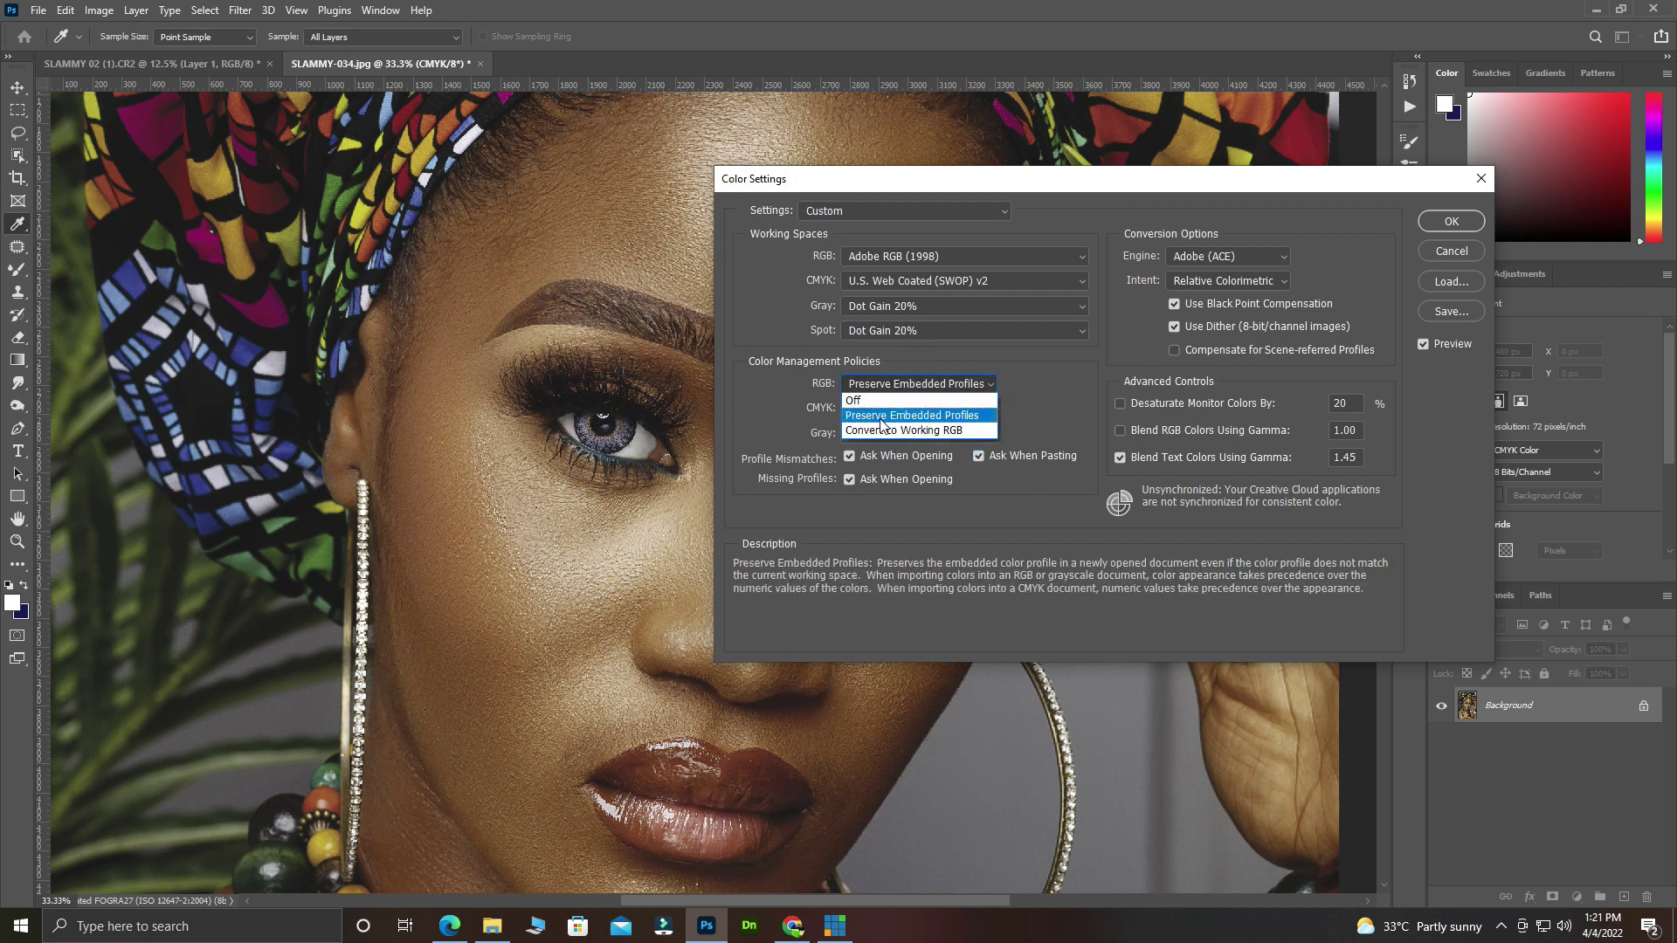
{"action": "left_click", "coordinate": [949, 417]}
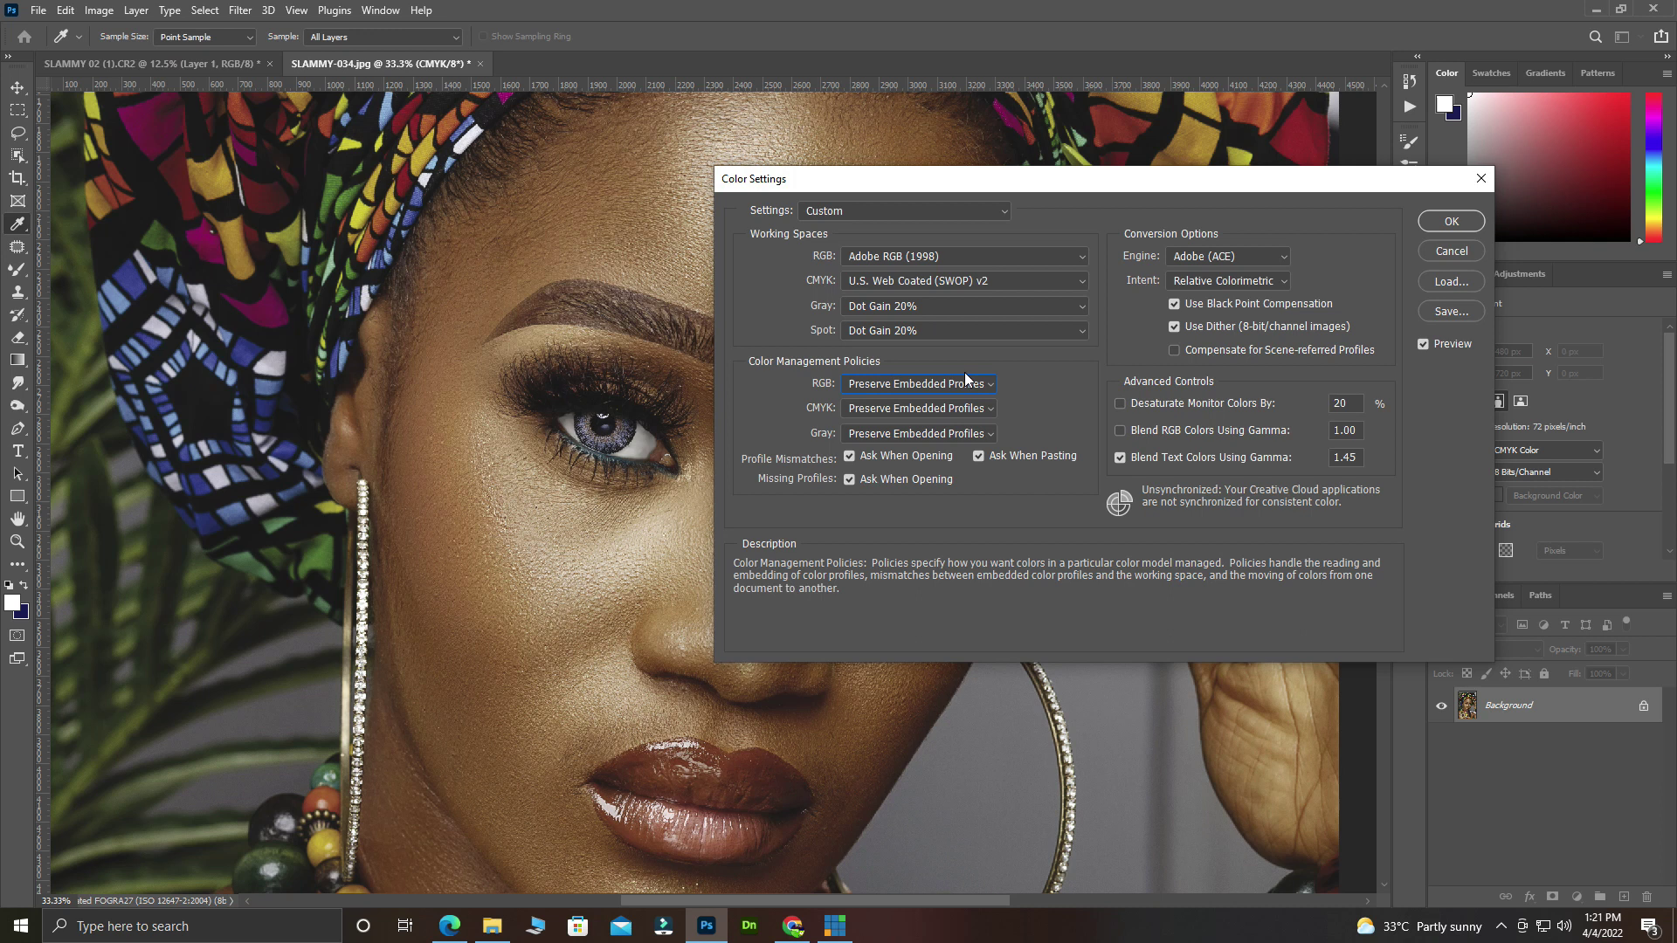
{"action": "left_click", "coordinate": [964, 382]}
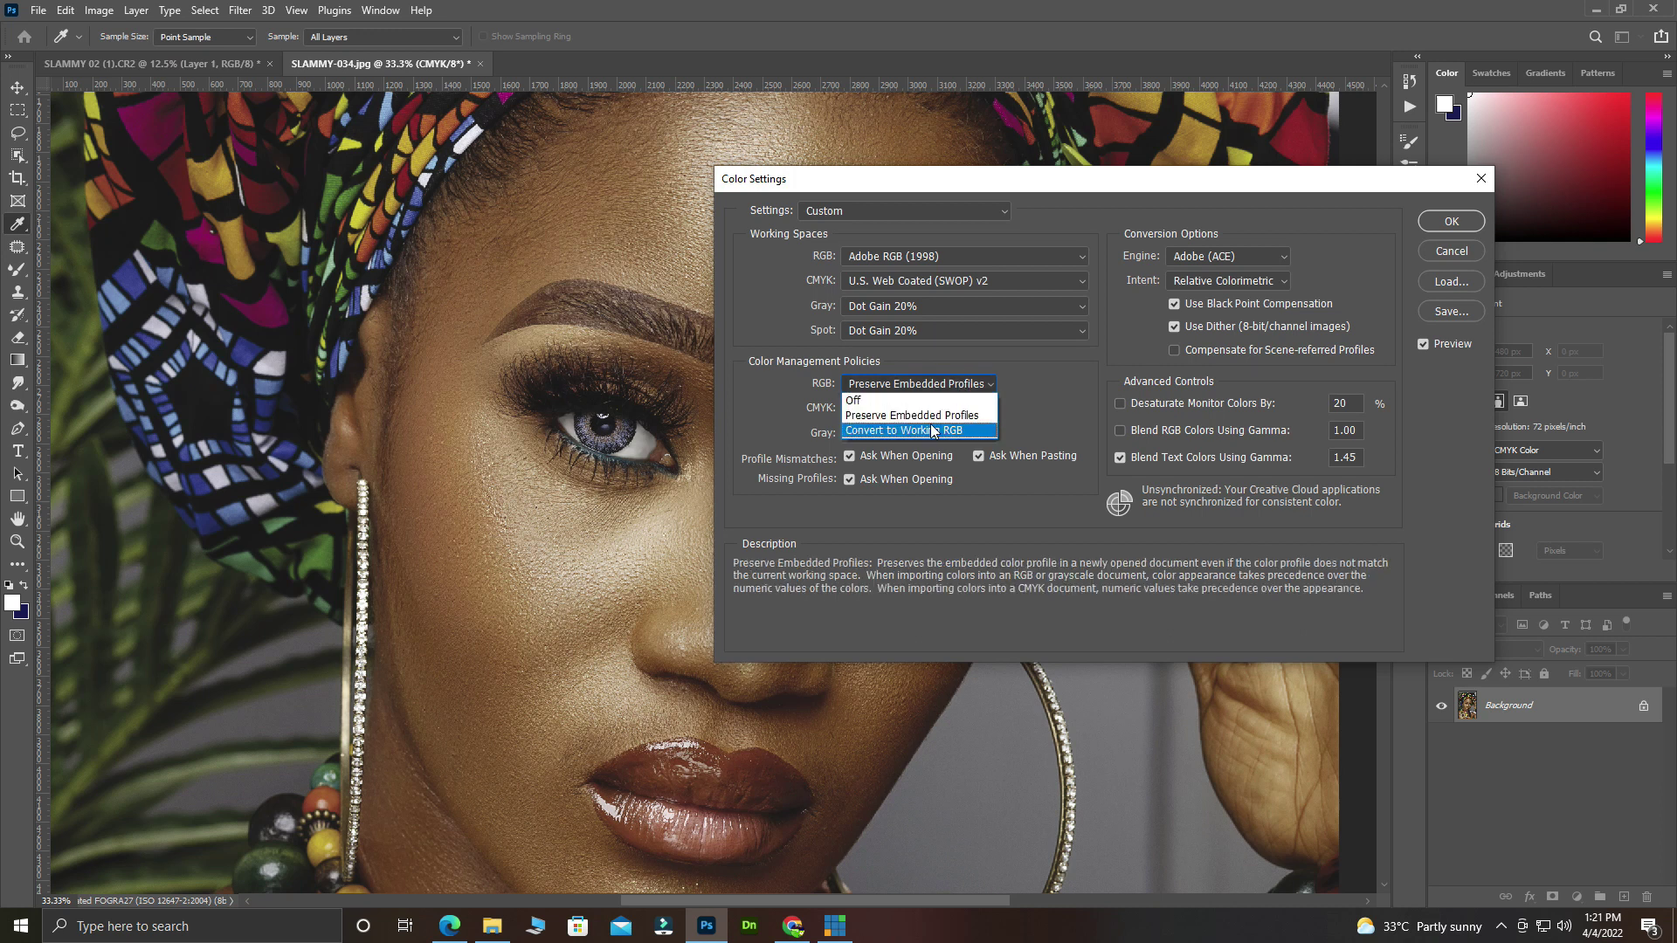
{"action": "left_click", "coordinate": [1006, 348]}
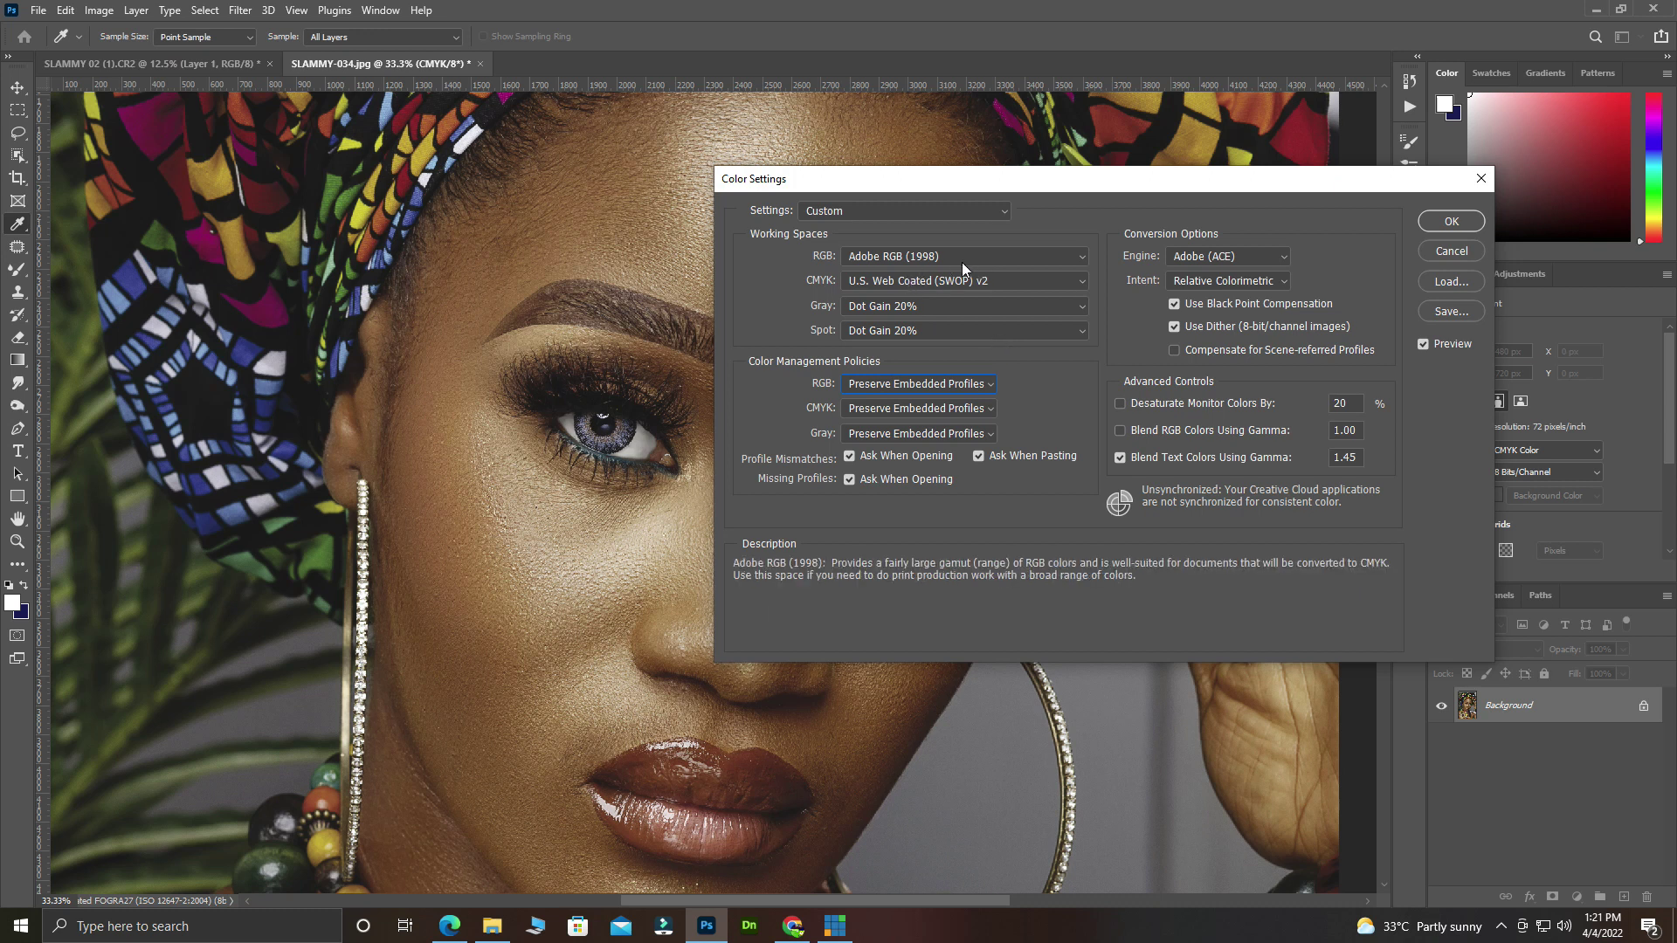
{"action": "left_click", "coordinate": [1445, 222]}
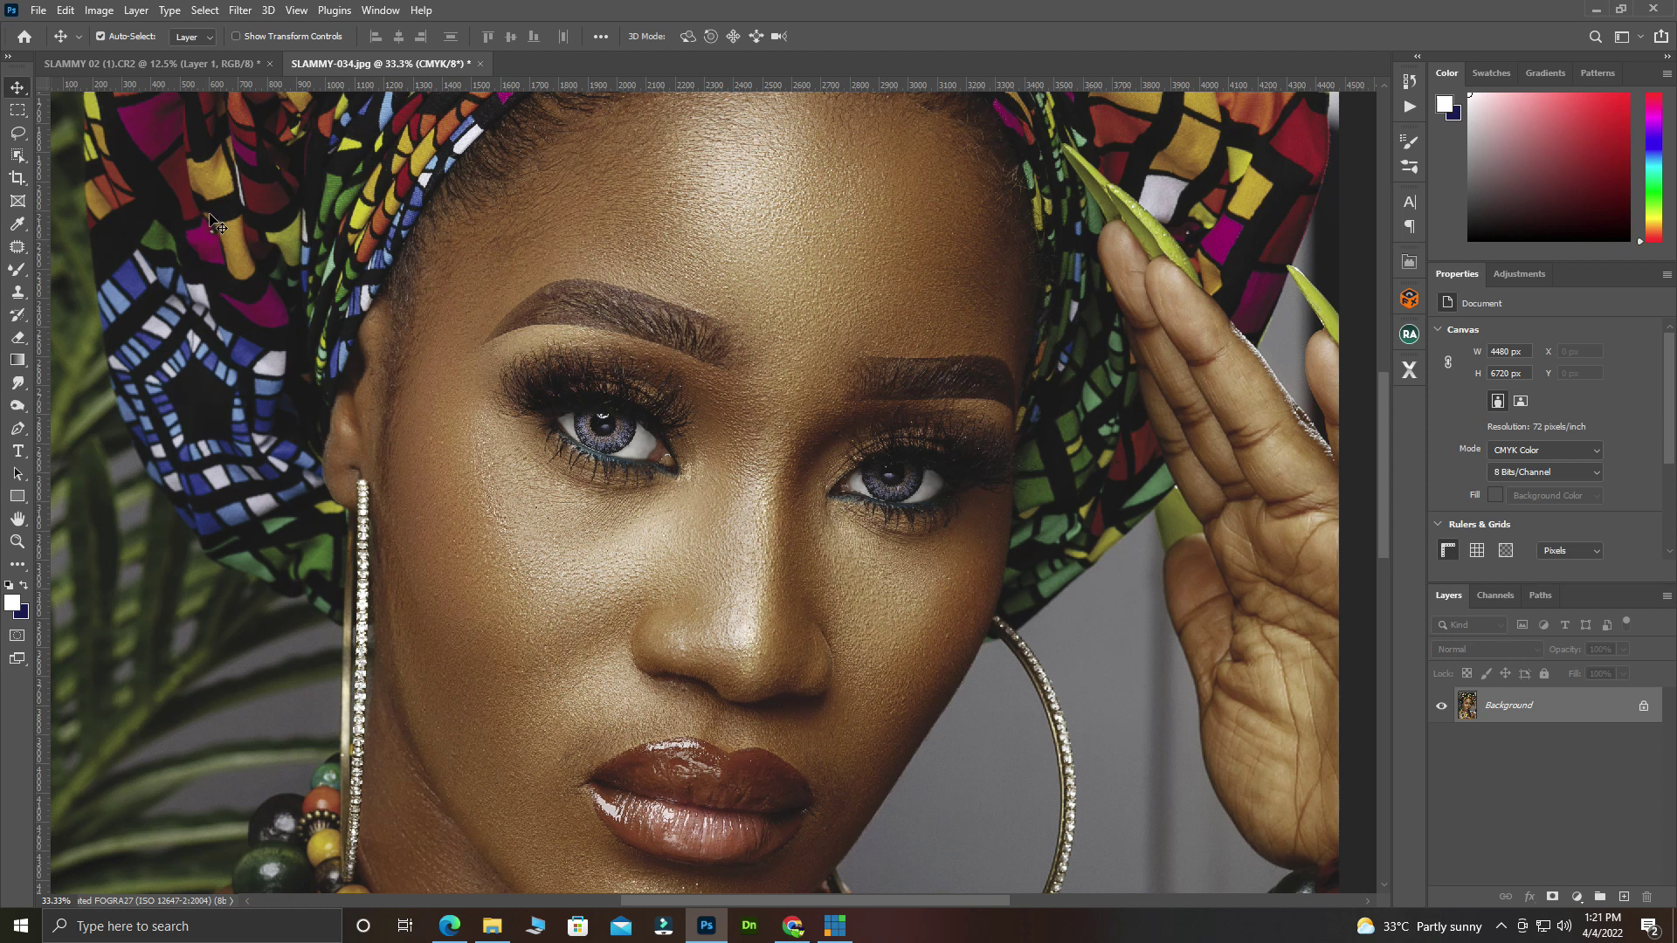
Step: Preview the Agfa : Swop Standard, Japan Web Coated (Ad), Coated GRACoL 2006 and Coated FOGRA39 profiles on the portrait with Assign Profile
{"action": "left_click", "coordinate": [67, 10]}
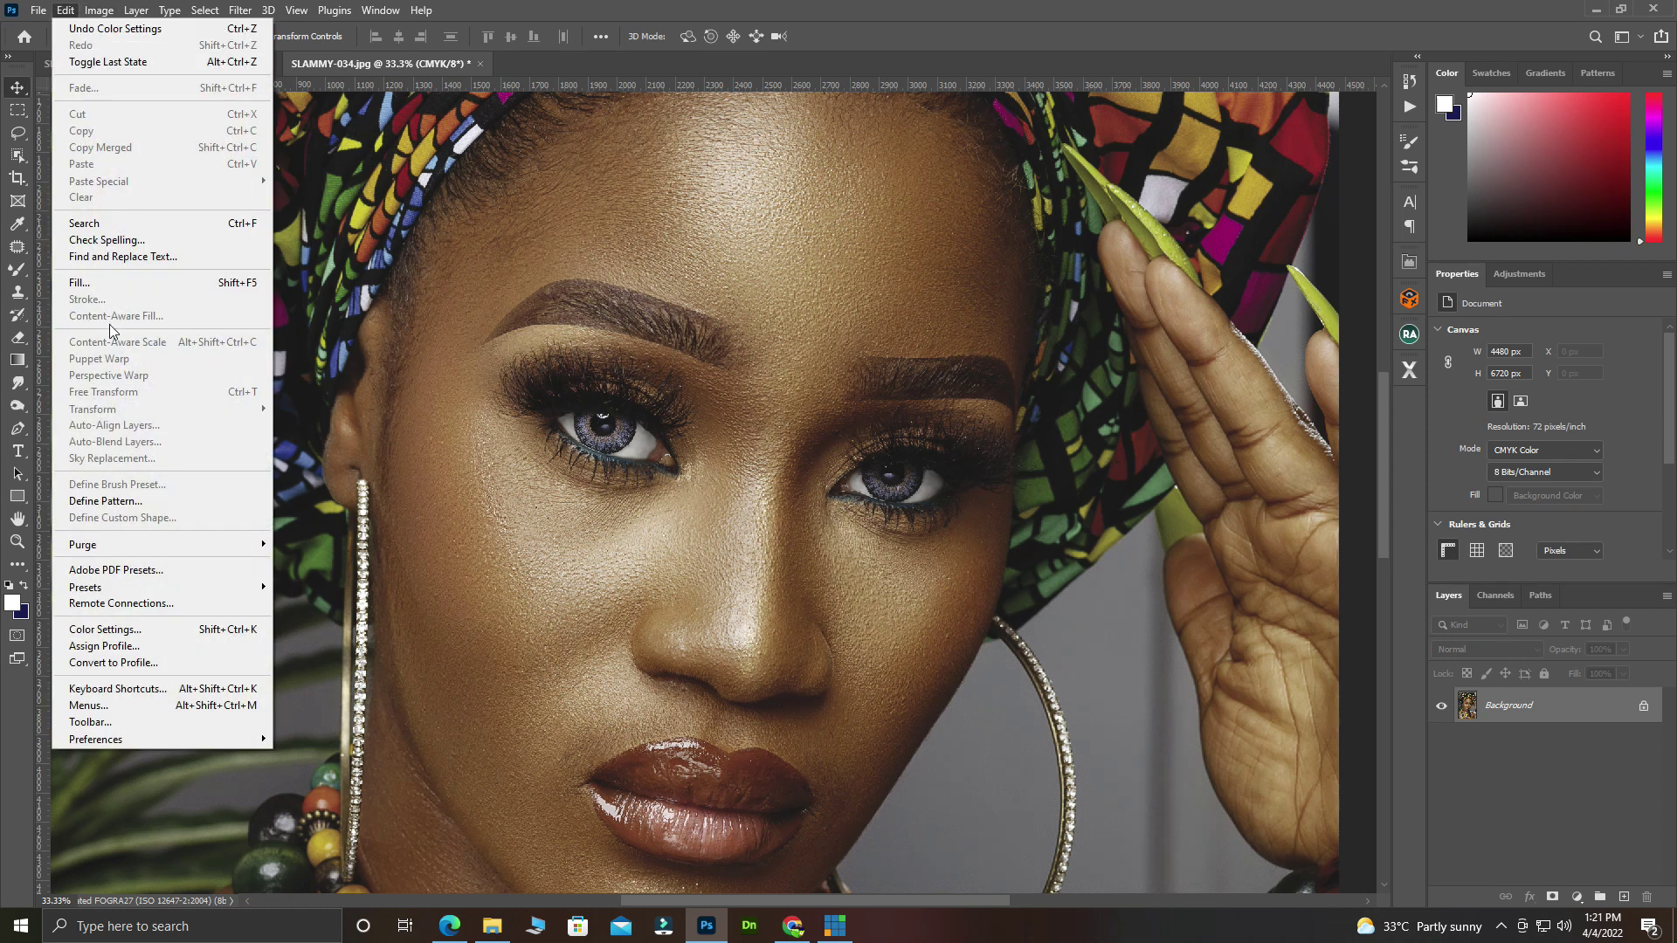
{"action": "left_click", "coordinate": [133, 645]}
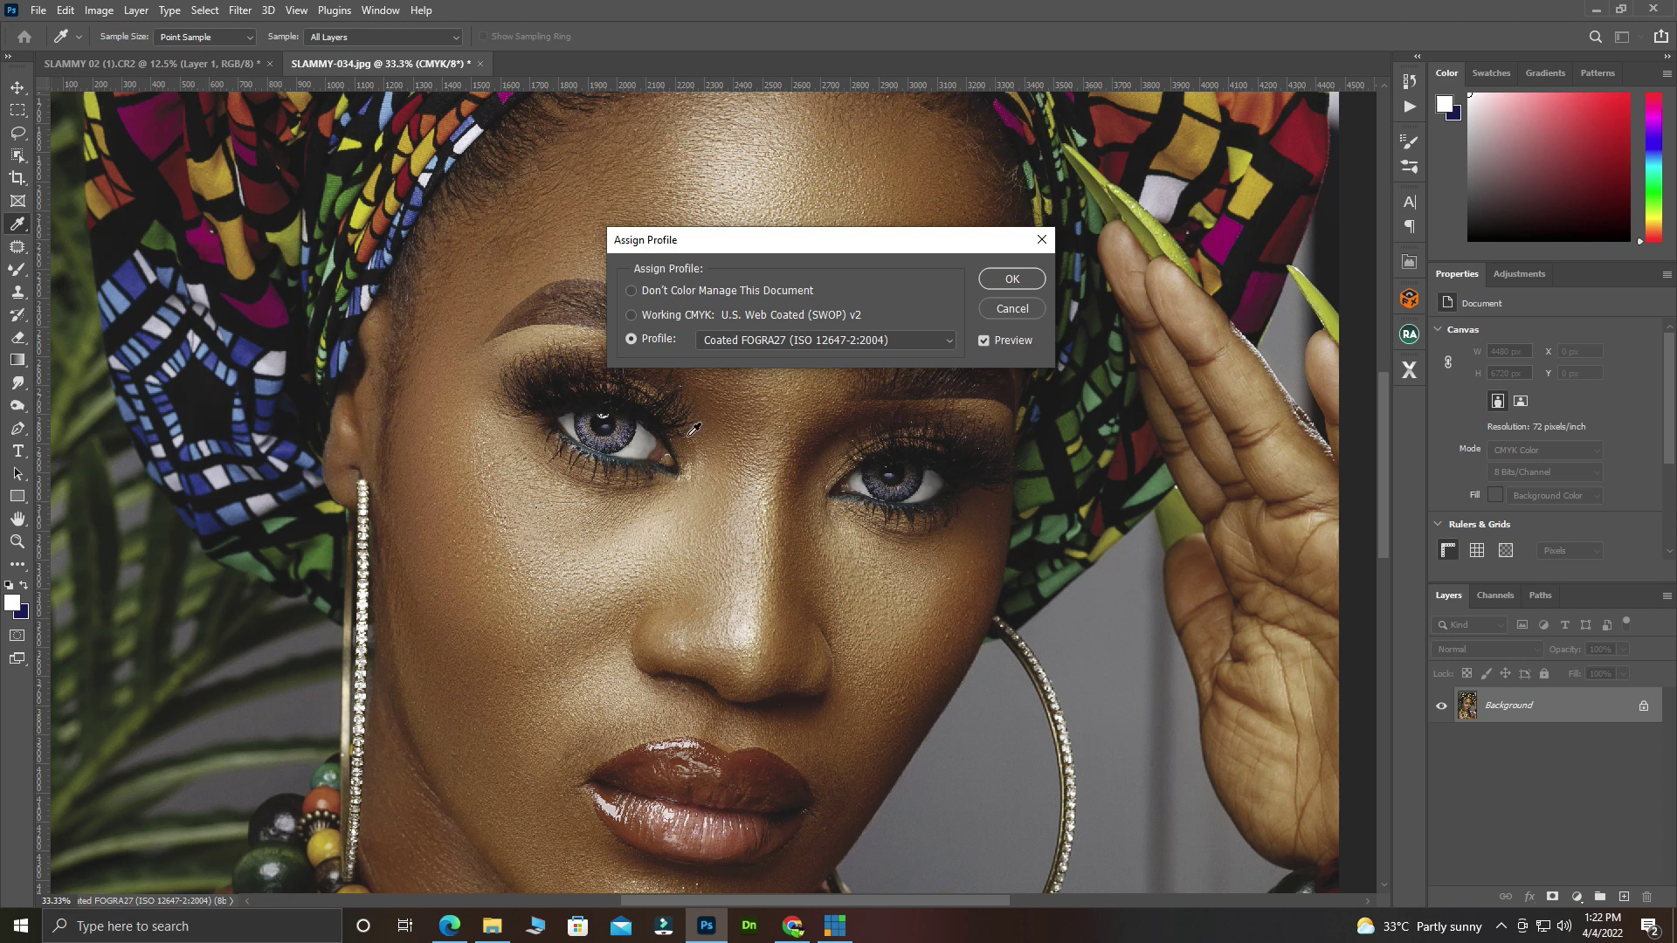
{"action": "left_click", "coordinate": [736, 342]}
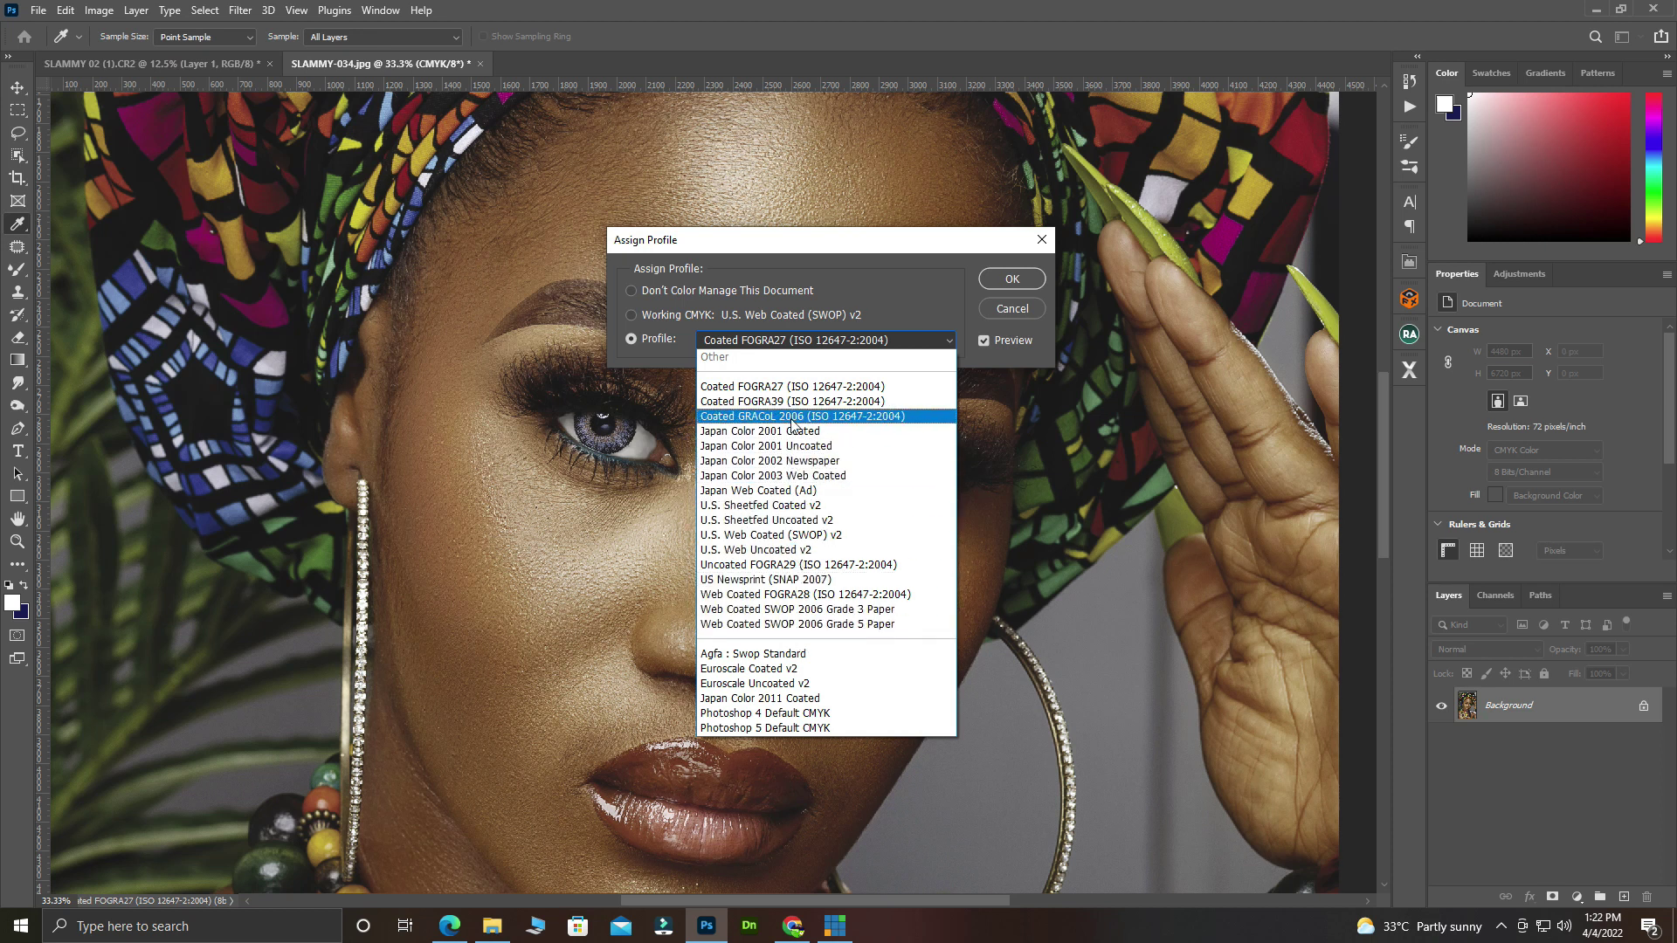
{"action": "left_click", "coordinate": [805, 651]}
{"action": "left_click", "coordinate": [768, 342]}
{"action": "left_click", "coordinate": [778, 490]}
{"action": "left_click", "coordinate": [760, 339]}
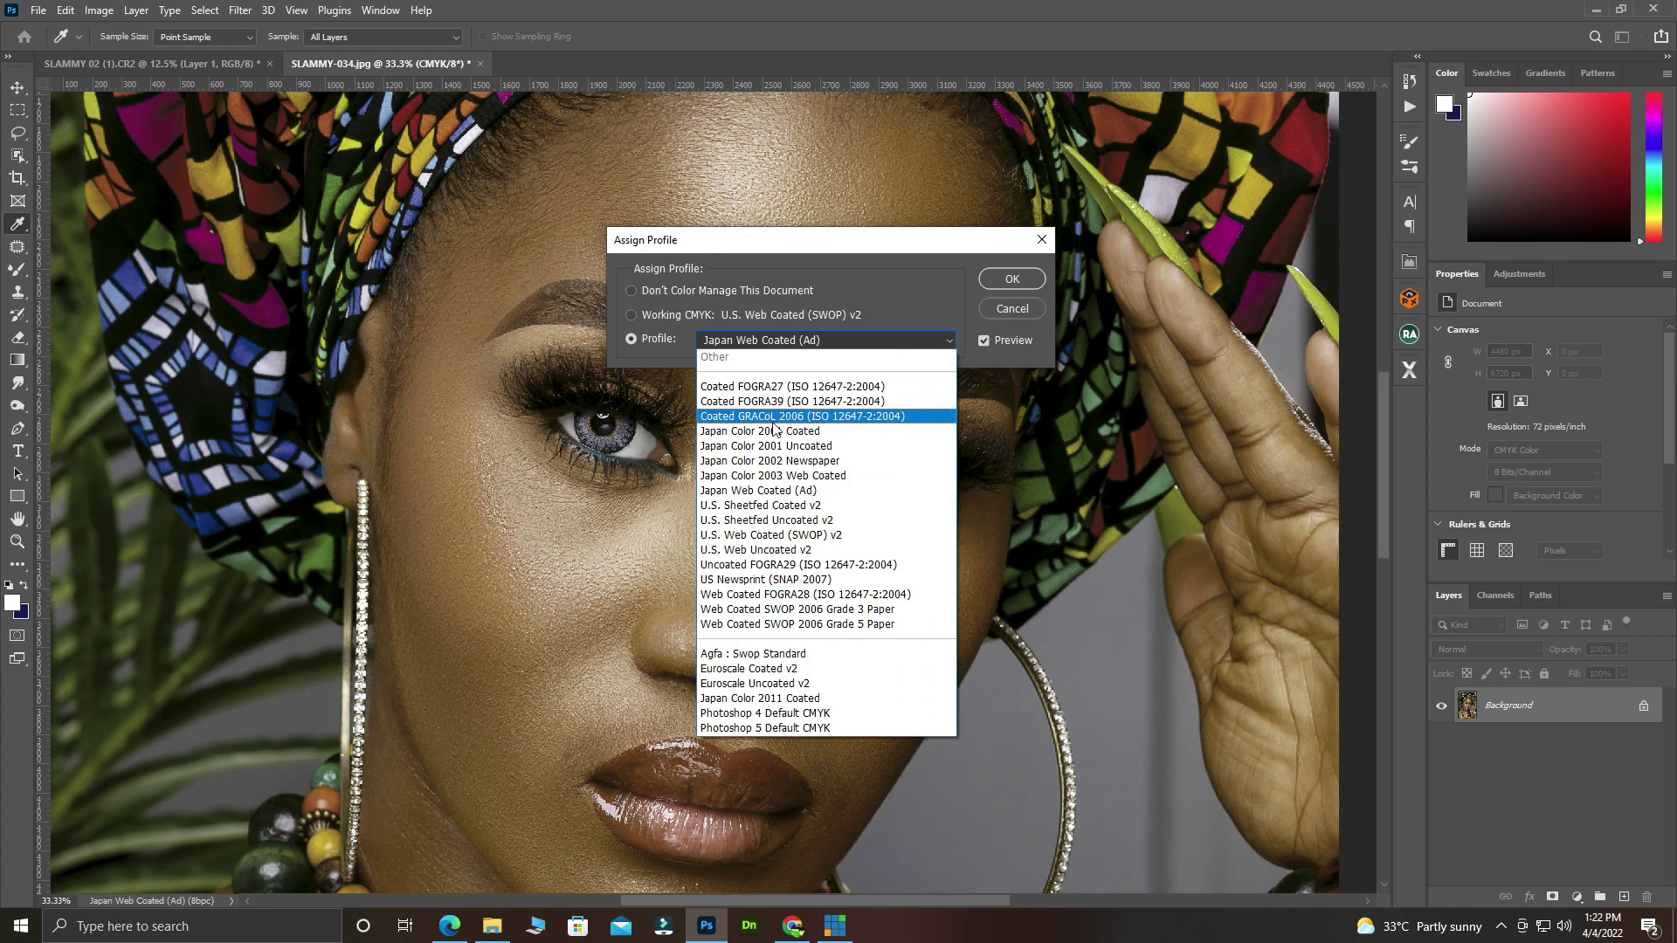
{"action": "left_click", "coordinate": [769, 418]}
{"action": "left_click", "coordinate": [768, 337]}
{"action": "left_click", "coordinate": [772, 401]}
Step: Assign the U.S. Sheetfed Coated v2 profile to the portrait, comparing it with the Working CMYK and Don't Color Manage options
{"action": "left_click", "coordinate": [772, 346]}
{"action": "left_click", "coordinate": [790, 506]}
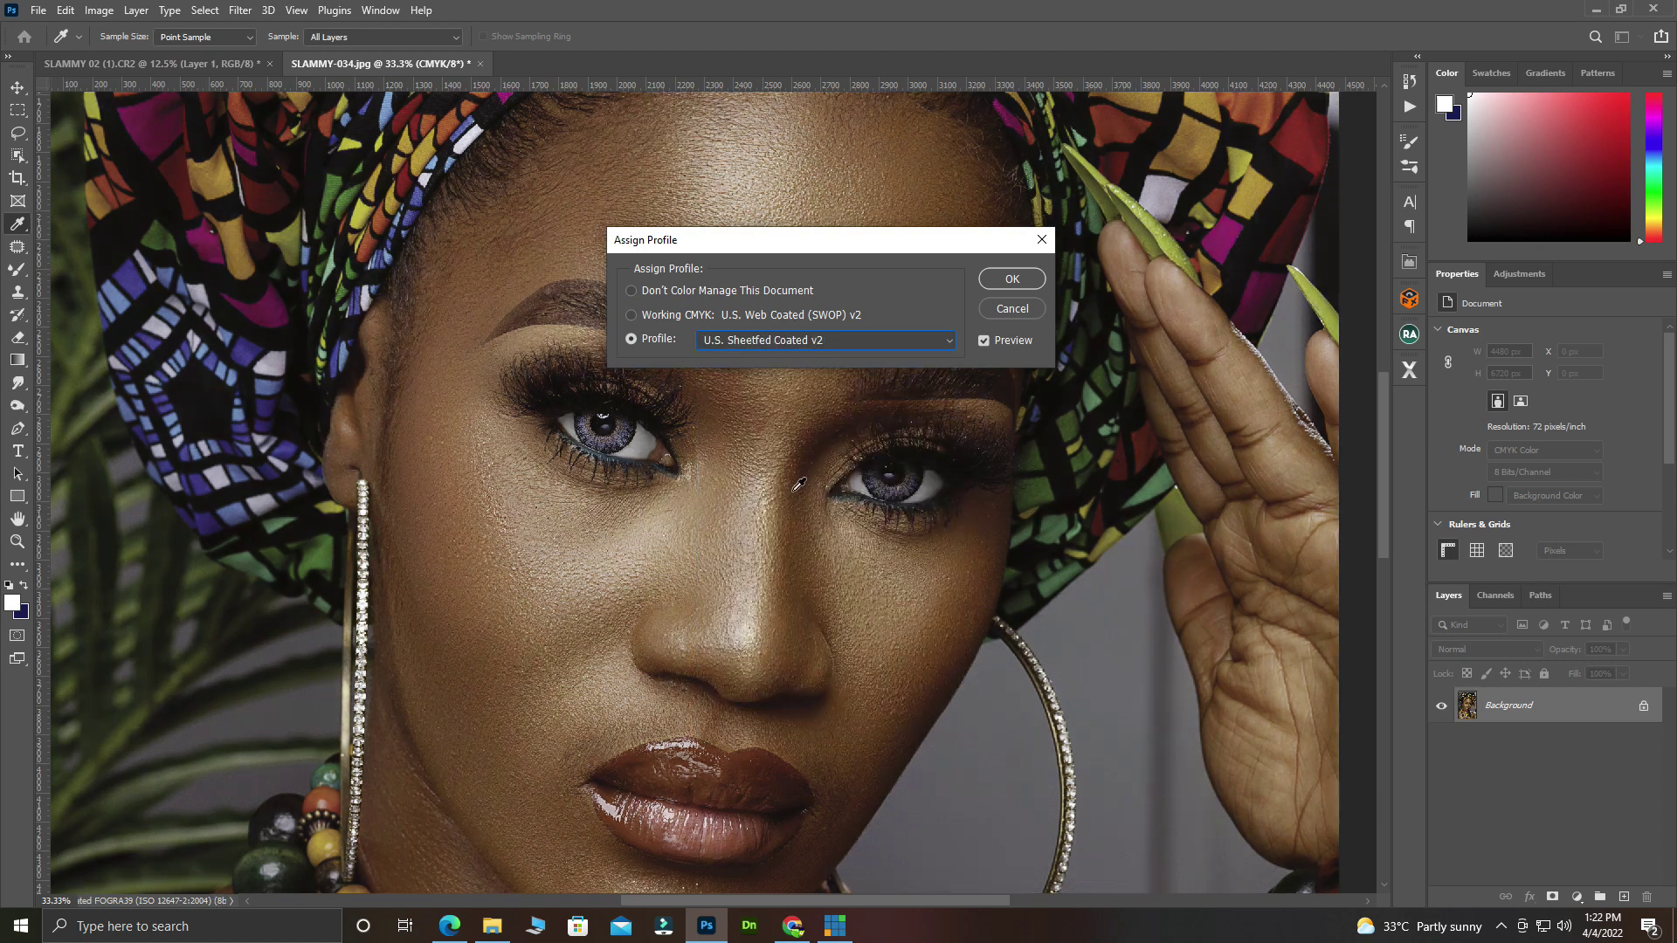
{"action": "left_click", "coordinate": [709, 315]}
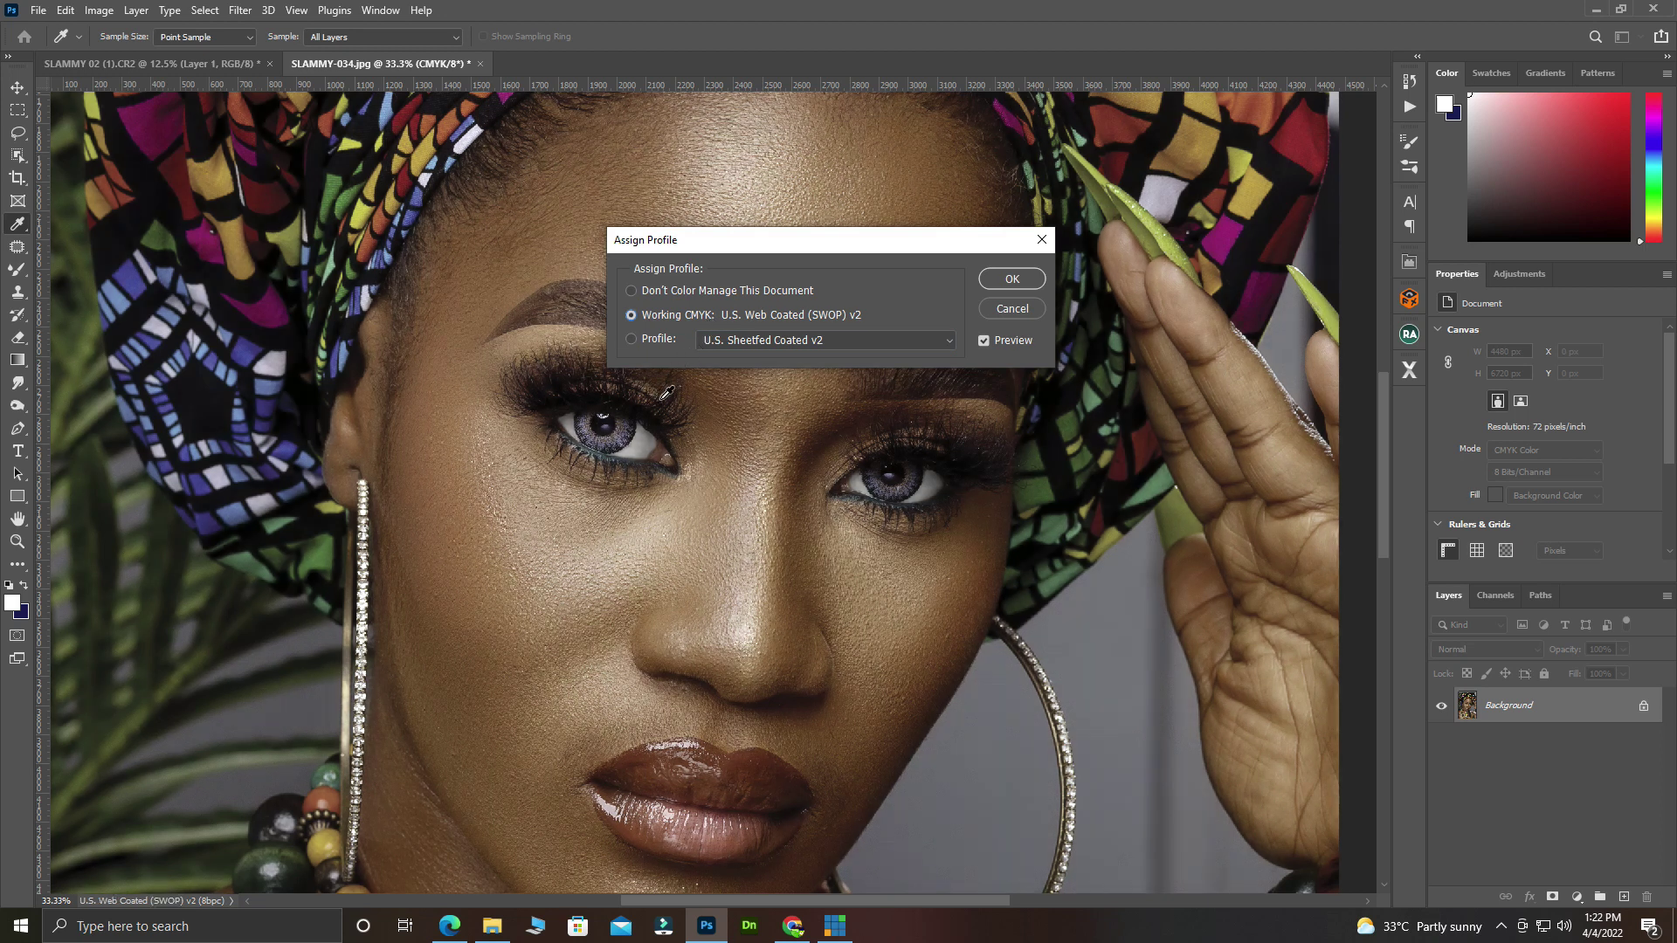
{"action": "left_click", "coordinate": [768, 341]}
{"action": "left_click", "coordinate": [767, 336]}
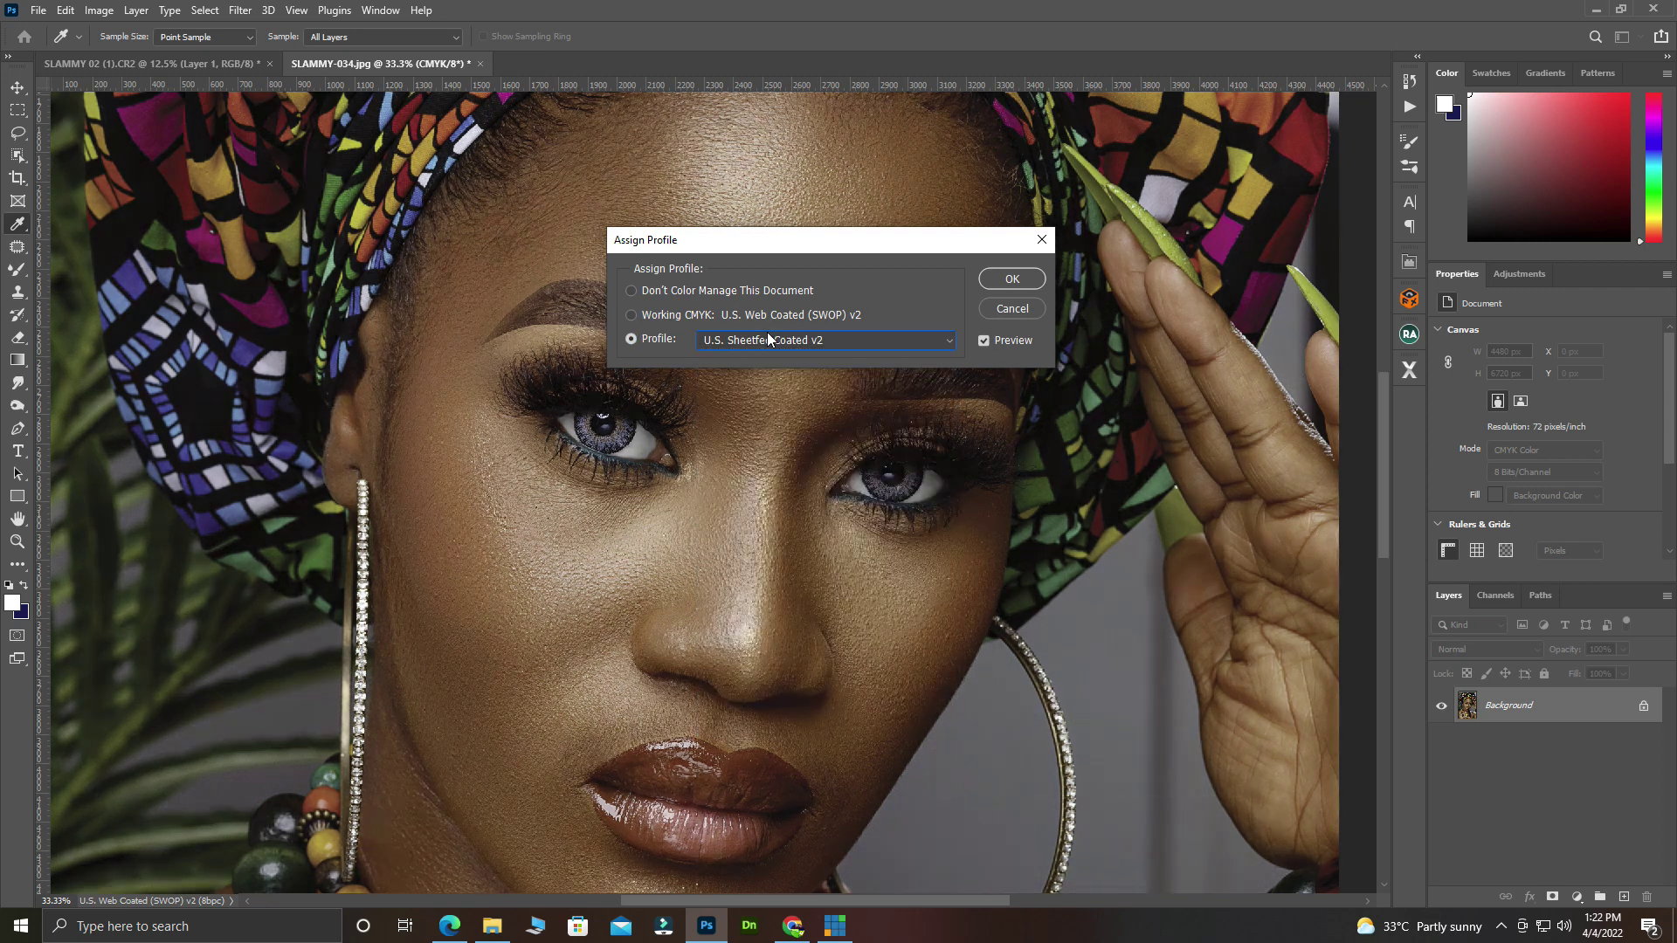
{"action": "left_click", "coordinate": [693, 288]}
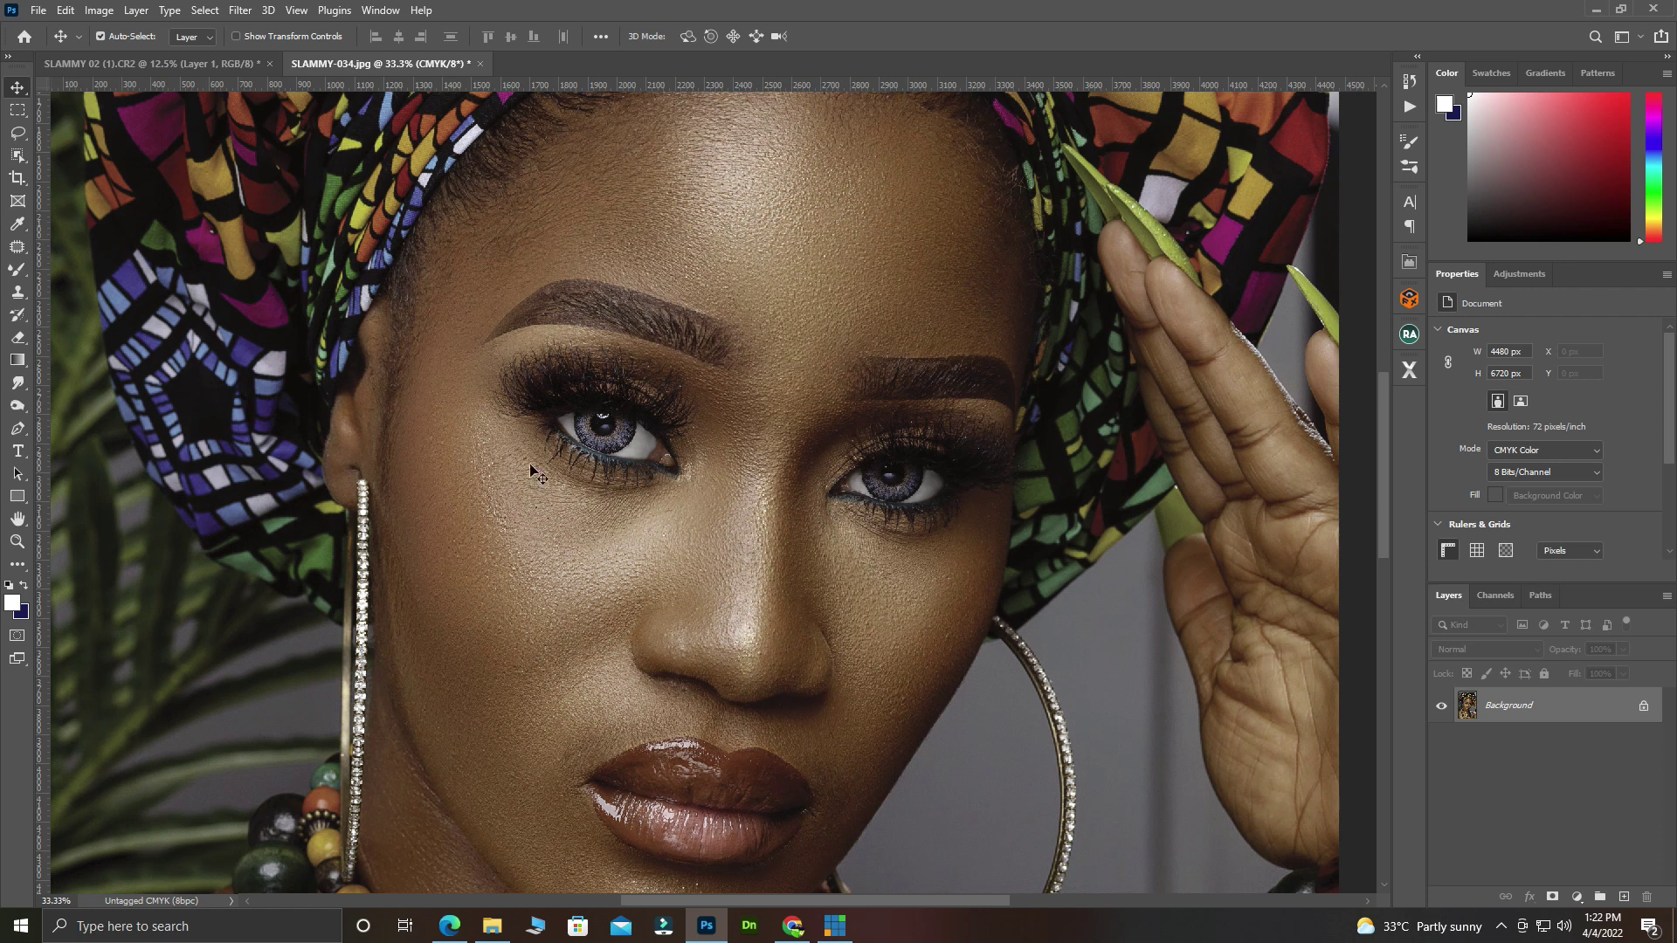
Step: Convert the portrait to the Working RGB - Adobe RGB (1998) profile and duplicate the background layer
{"action": "left_click", "coordinate": [66, 10]}
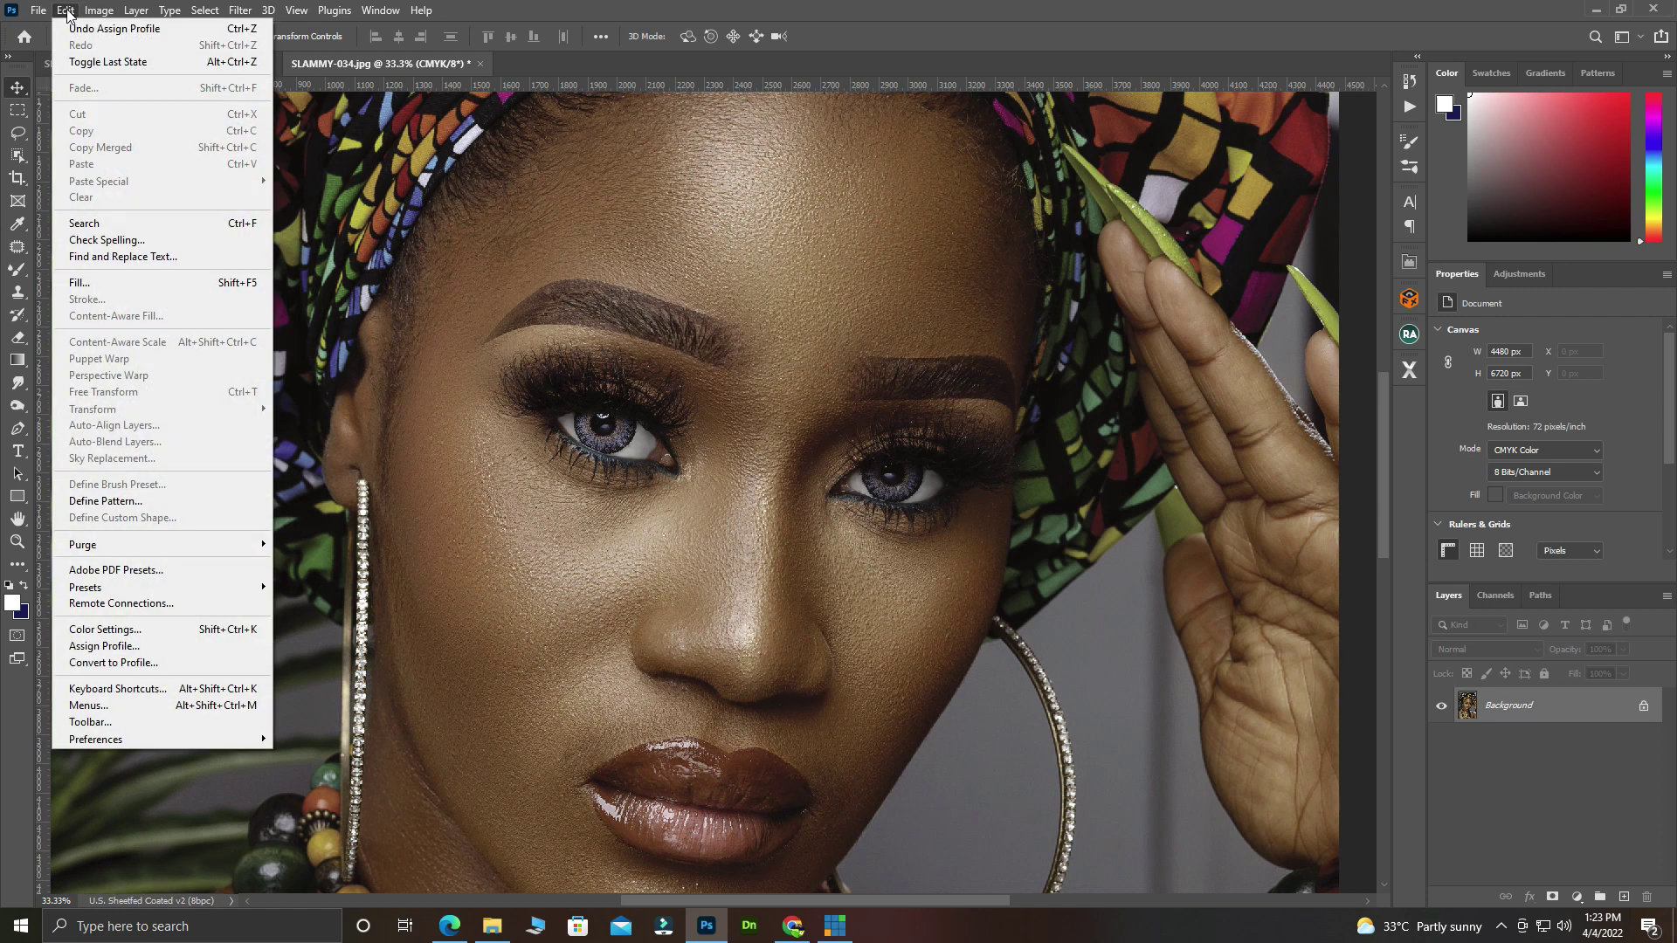
{"action": "left_click", "coordinate": [112, 664]}
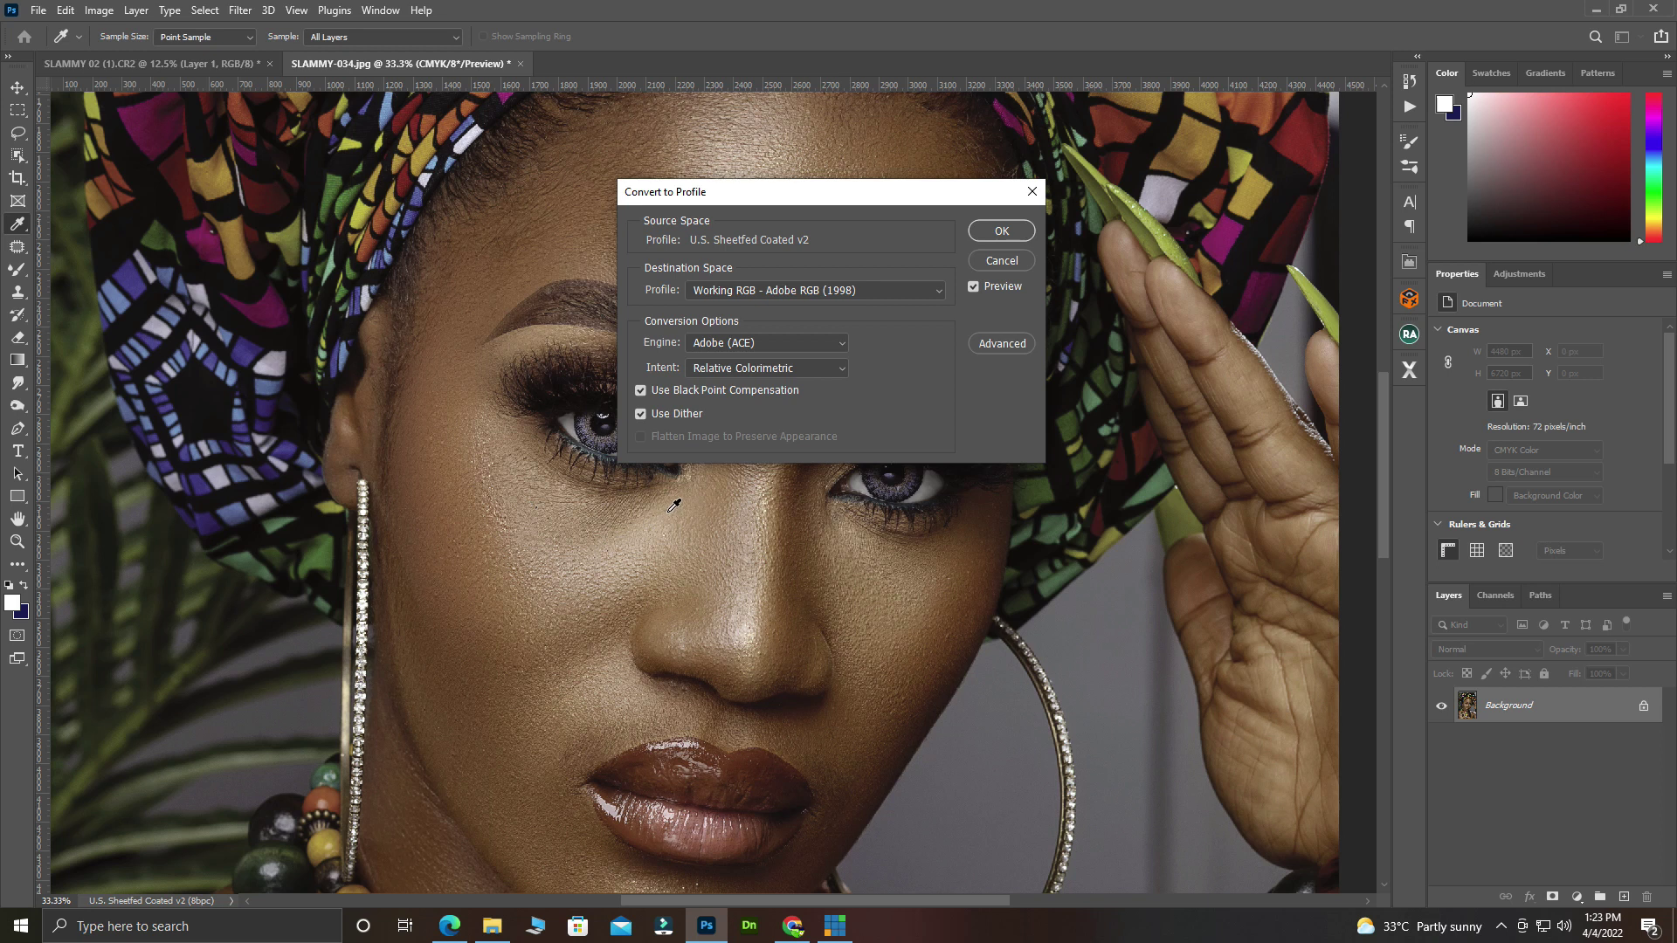
{"action": "left_click", "coordinate": [753, 295]}
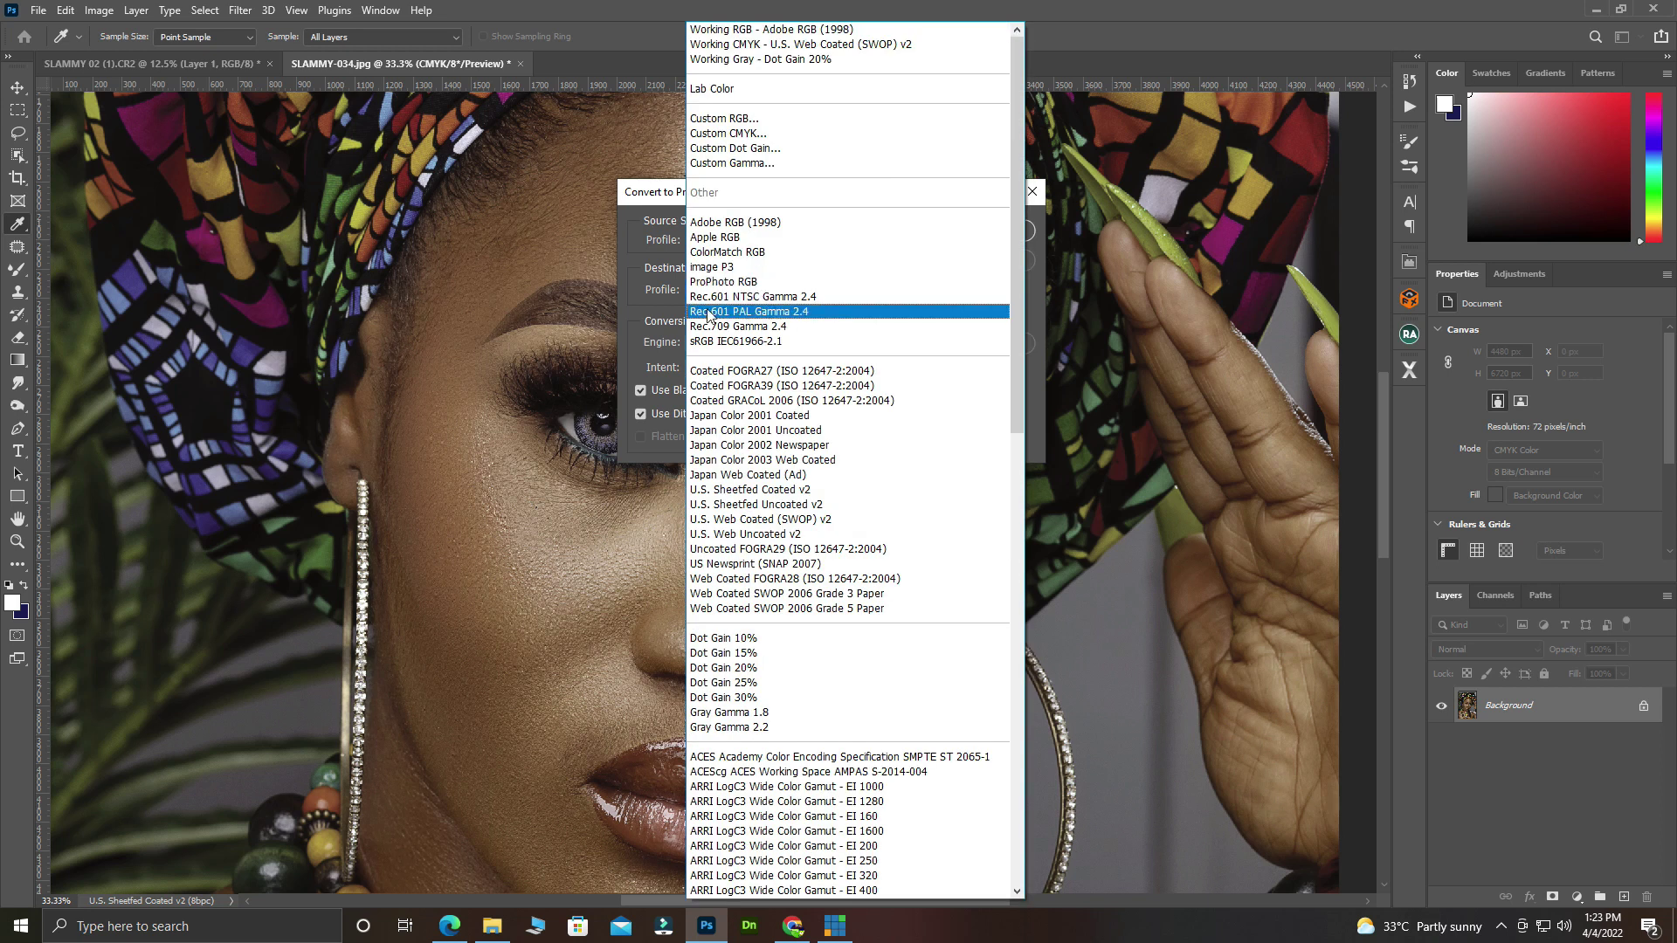
{"action": "left_click", "coordinate": [651, 306]}
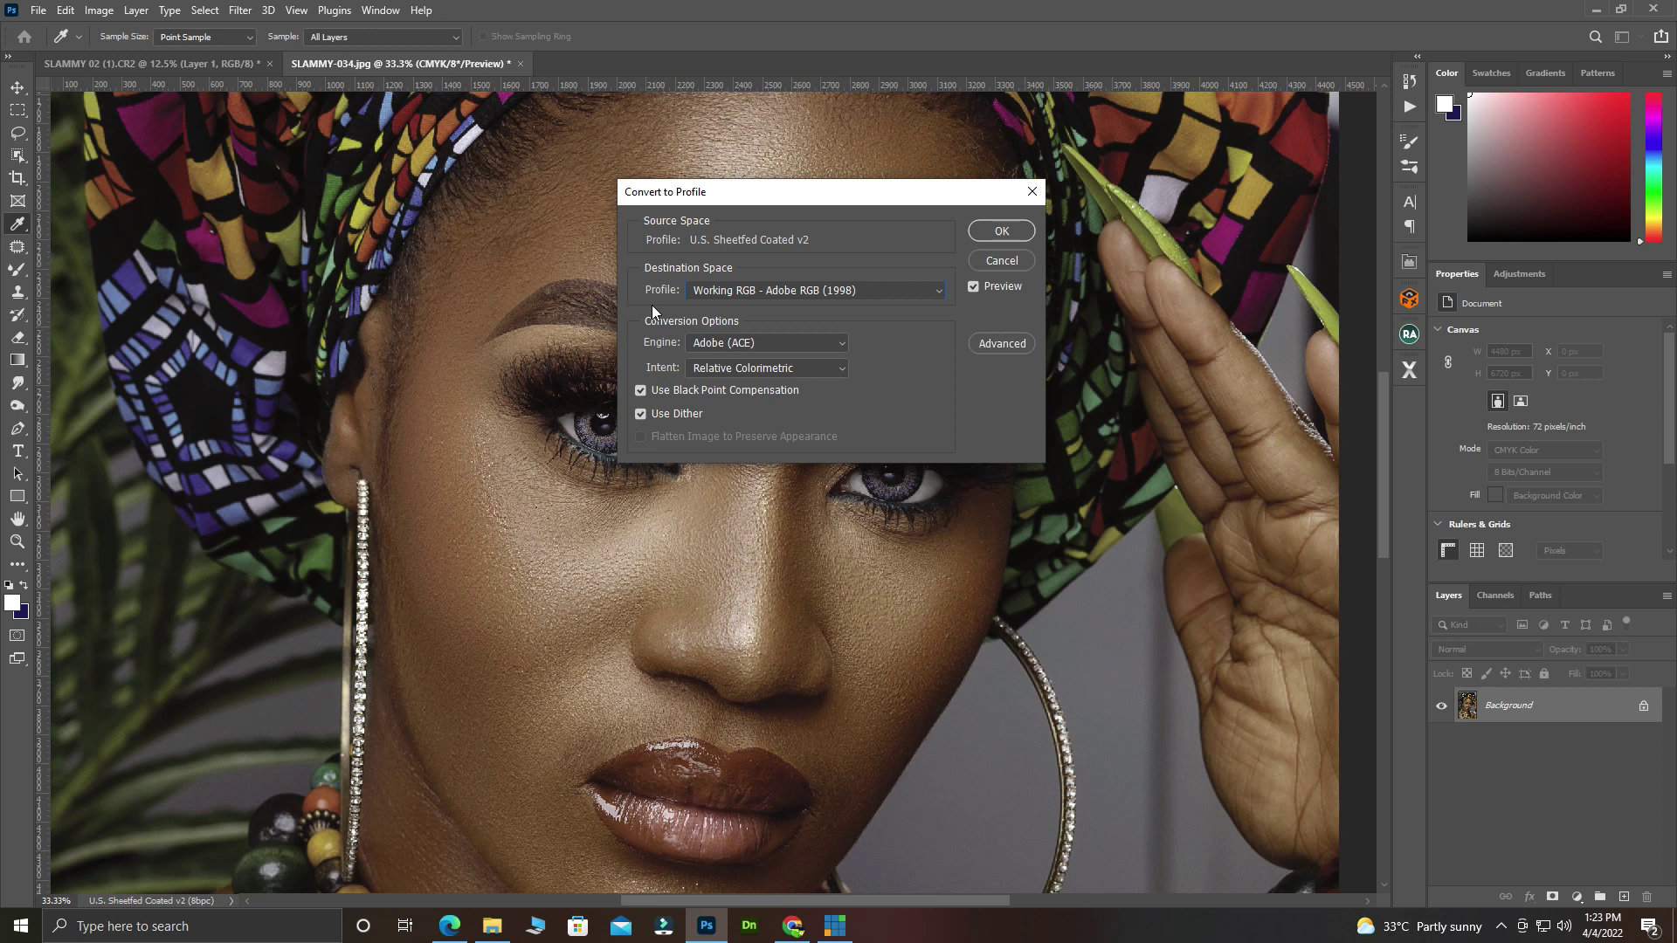
{"action": "left_click", "coordinate": [812, 292]}
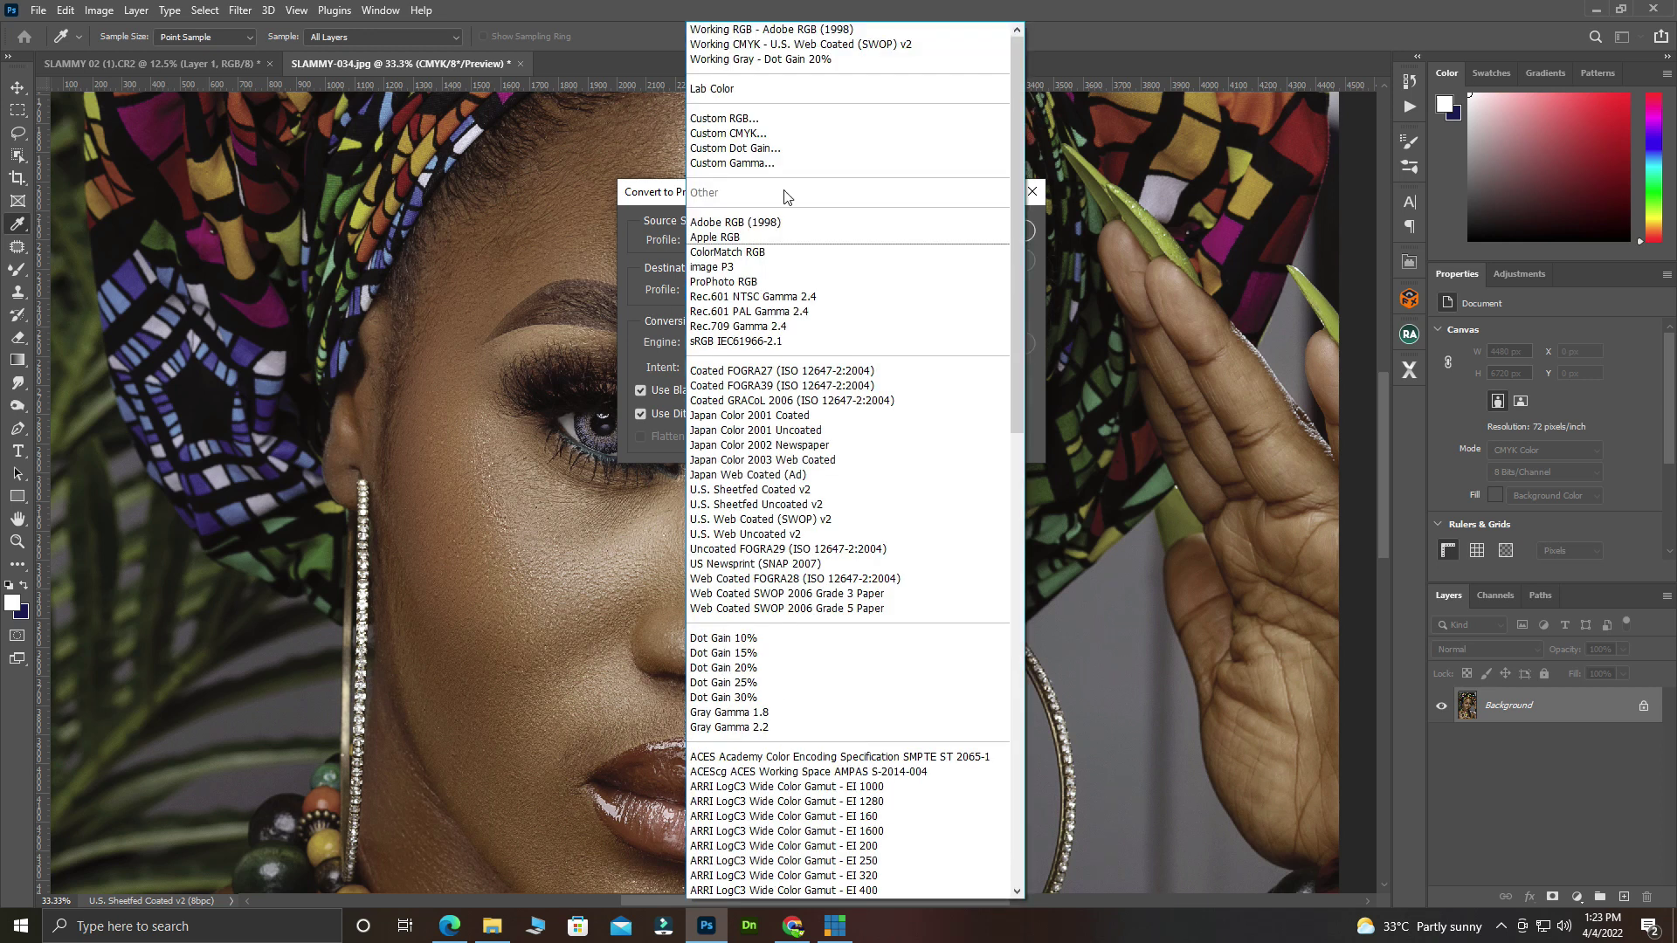
{"action": "left_click", "coordinate": [783, 31]}
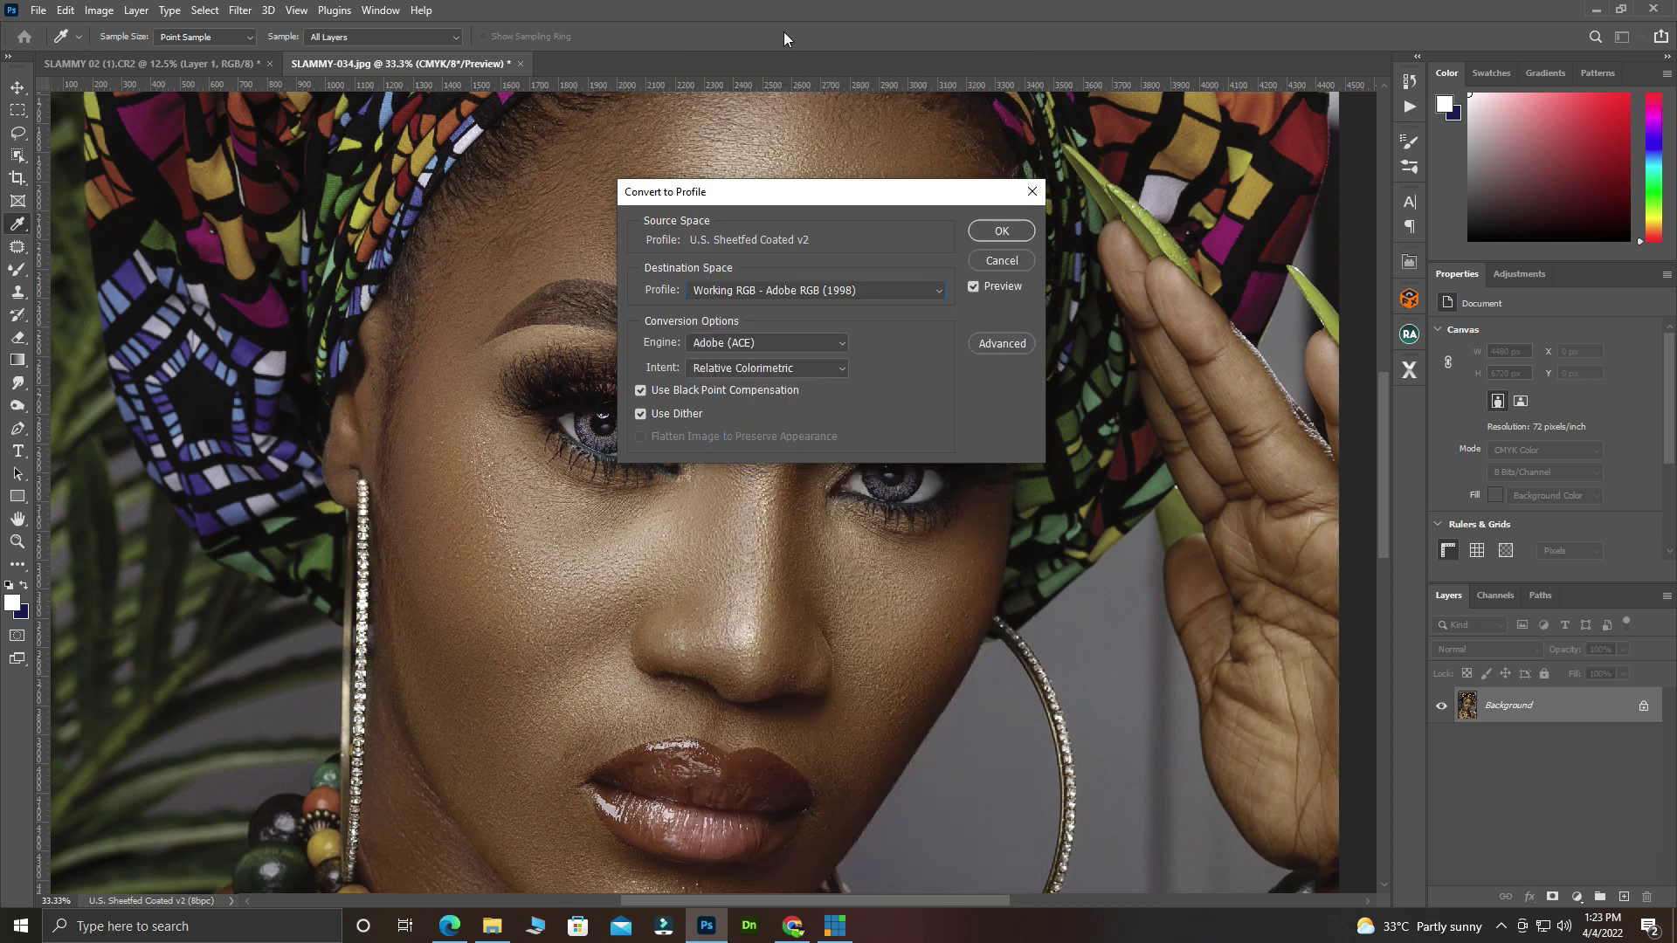
{"action": "left_click", "coordinate": [998, 229]}
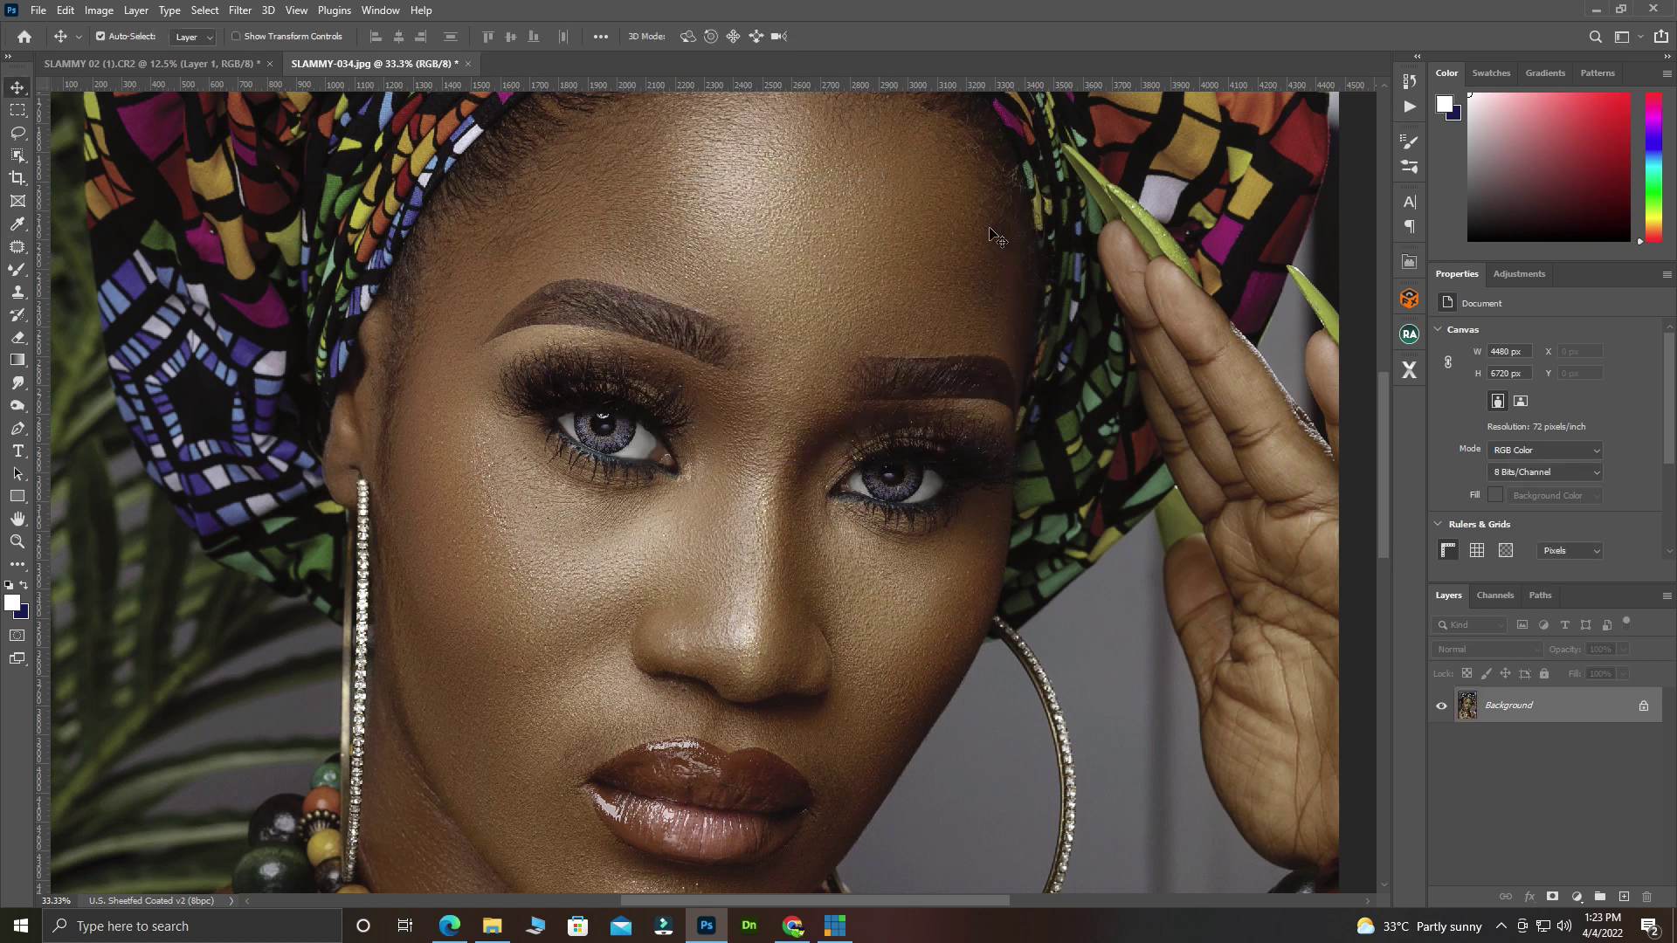
{"action": "key", "text": "ctrl+j"}
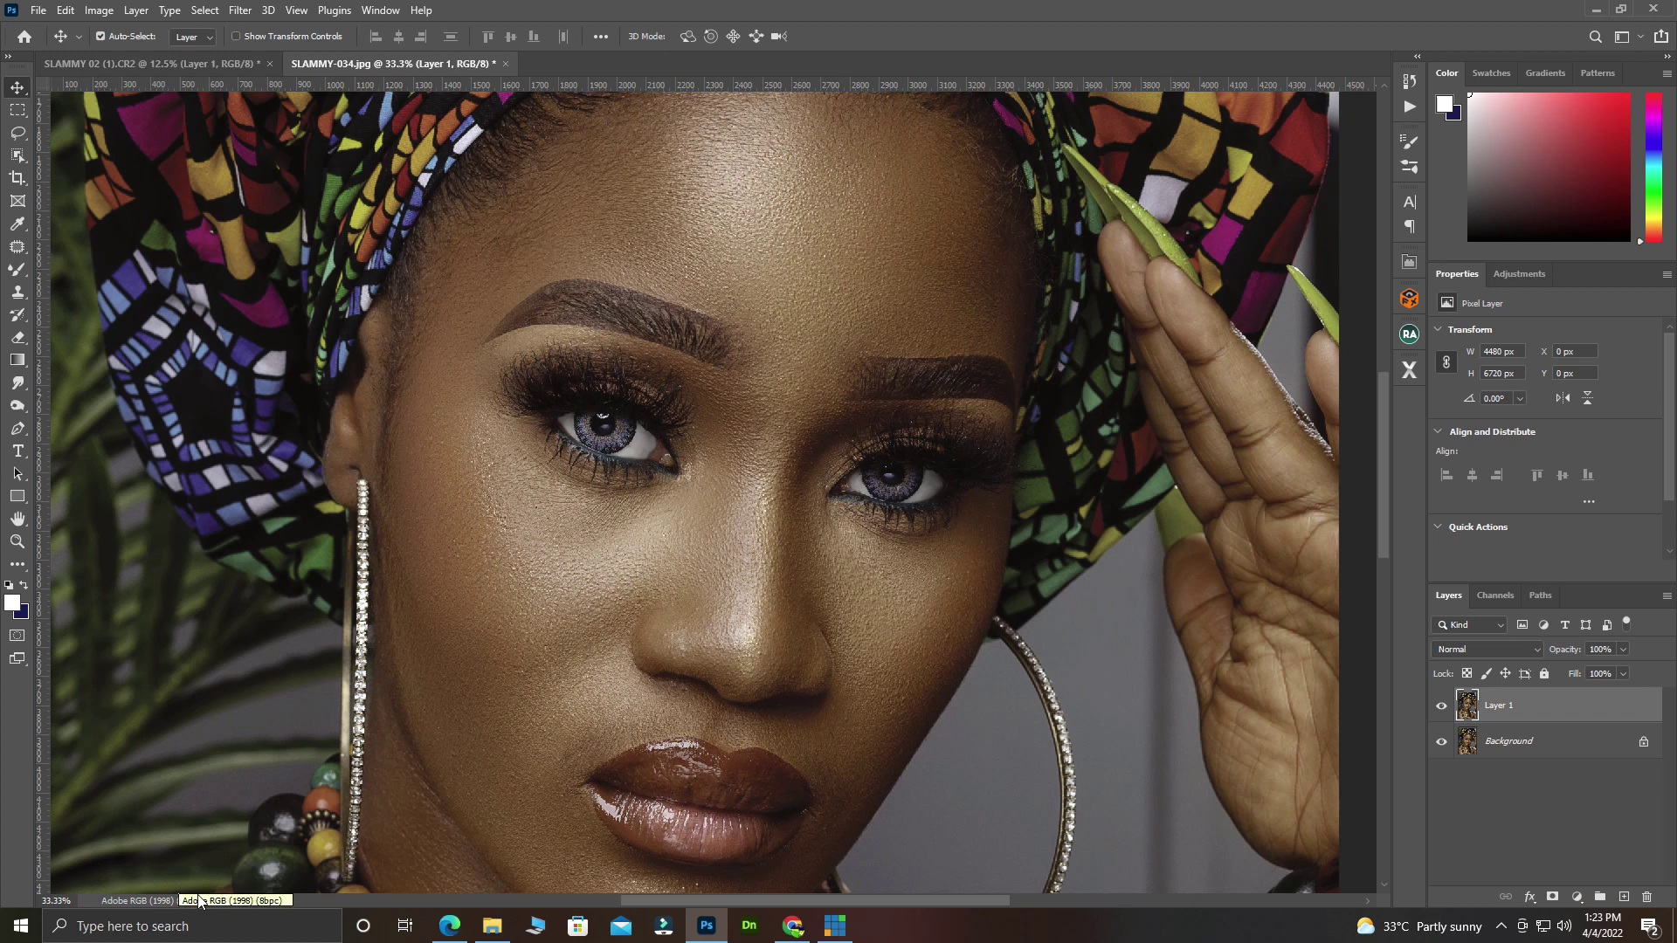
Step: Set the proof setup to Monitor RGB and check that it is the active proofing option
{"action": "left_click", "coordinate": [297, 10]}
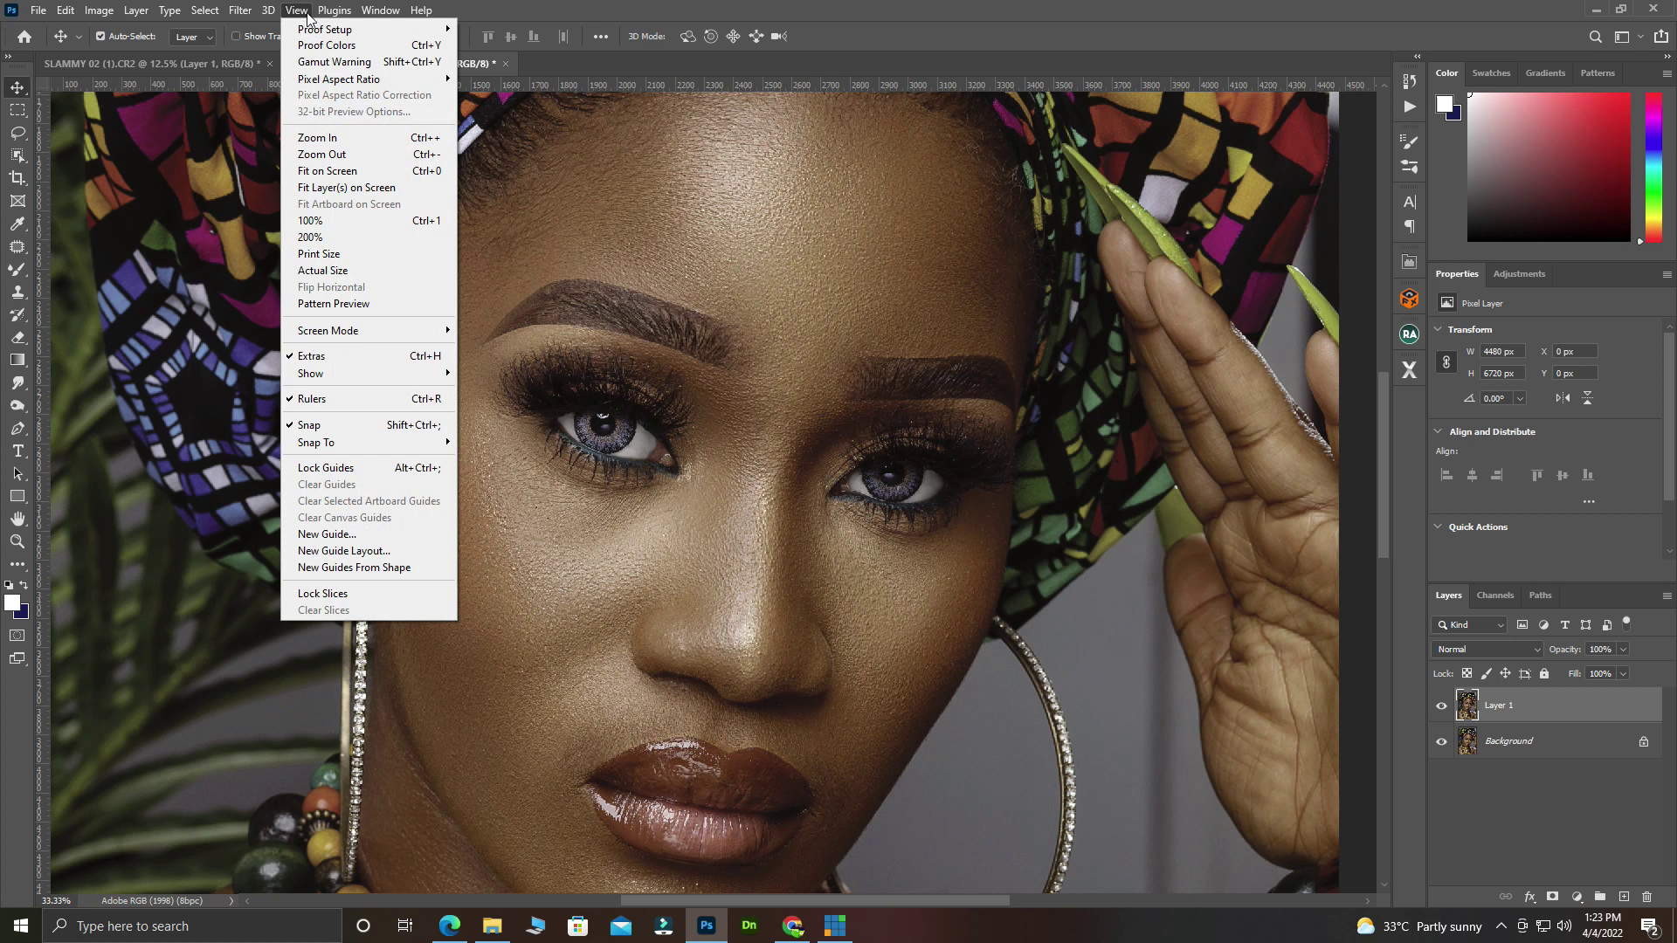
{"action": "mouse_move", "coordinate": [315, 32]}
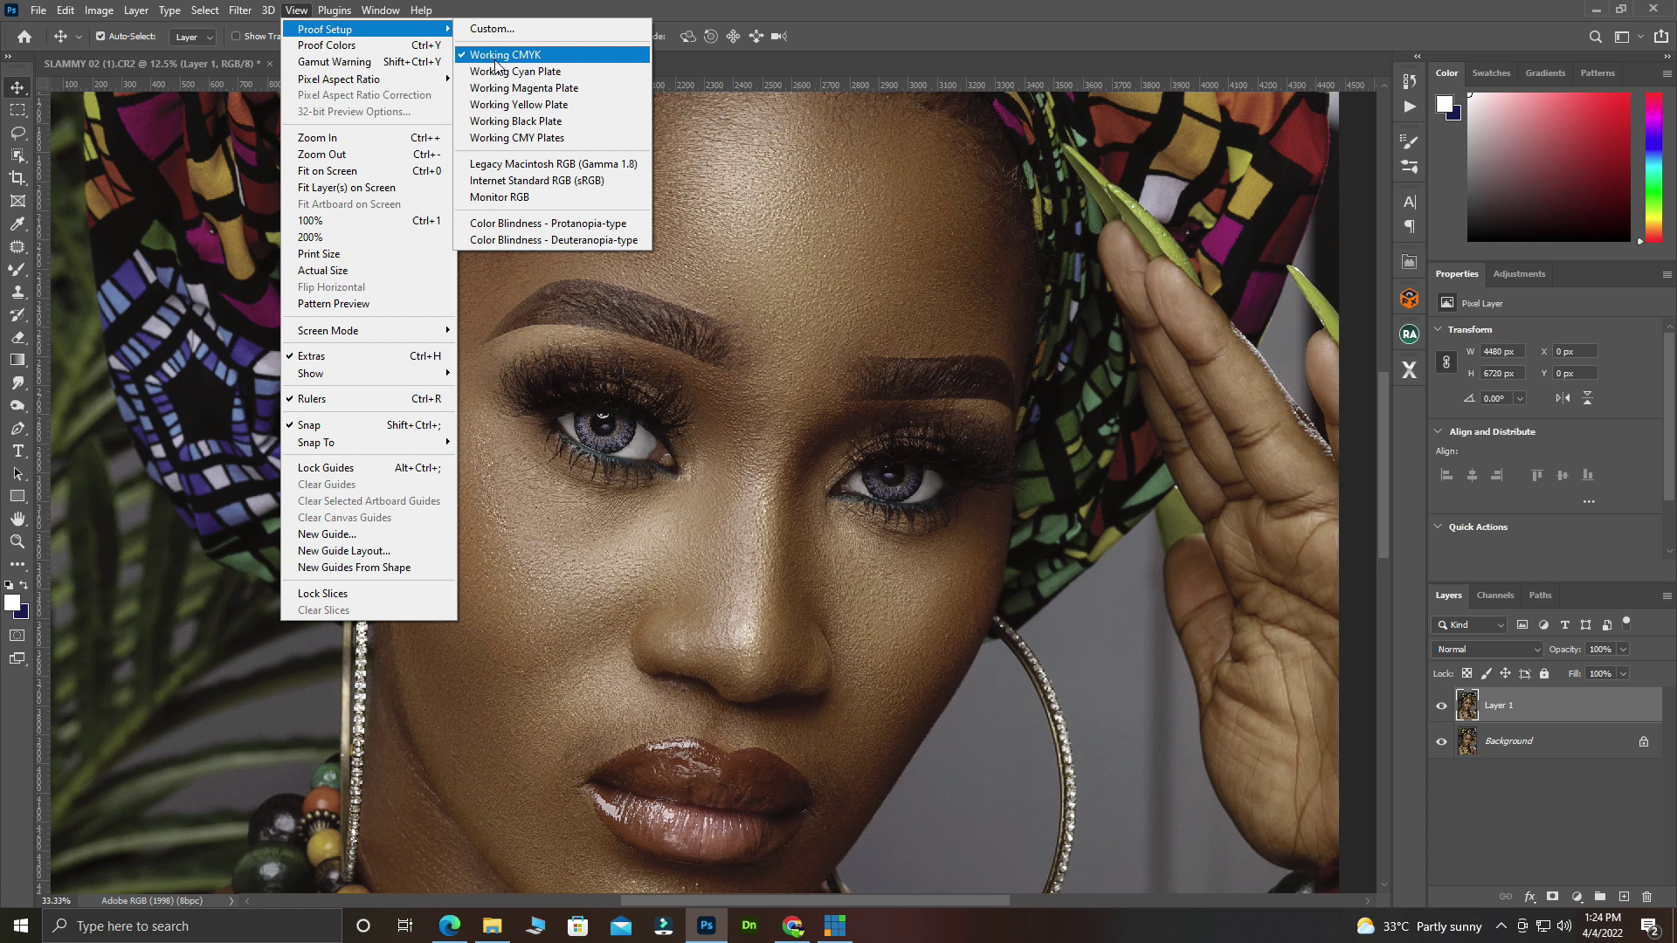
{"action": "left_click", "coordinate": [513, 199]}
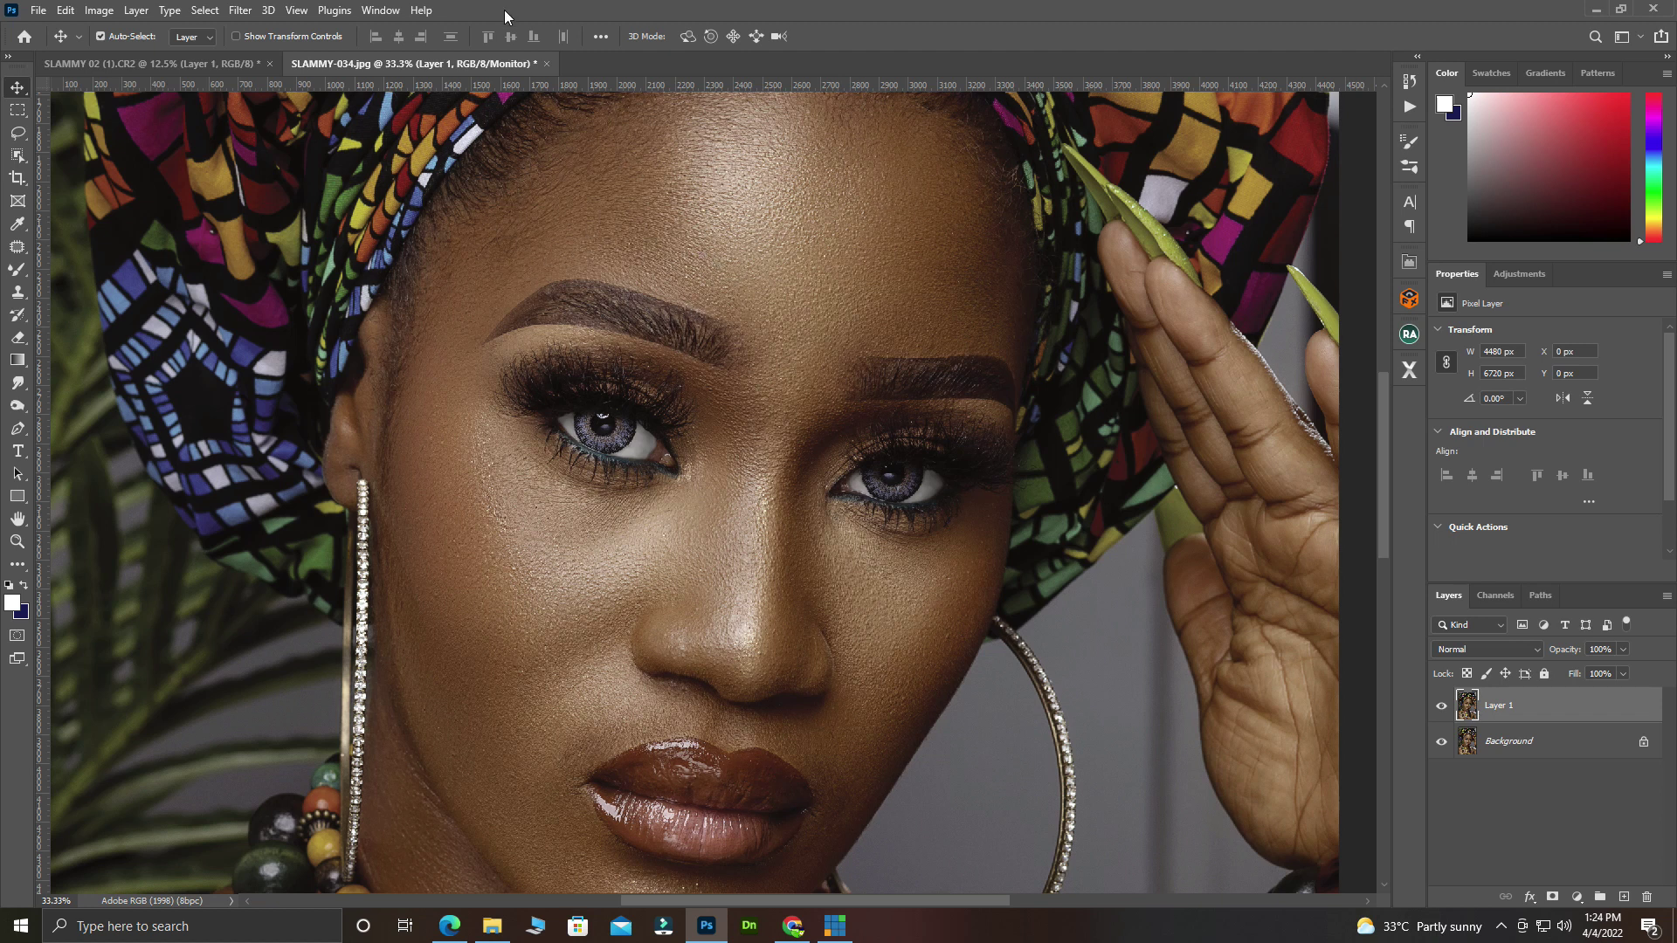
{"action": "left_click", "coordinate": [332, 11]}
{"action": "mouse_move", "coordinate": [302, 10]}
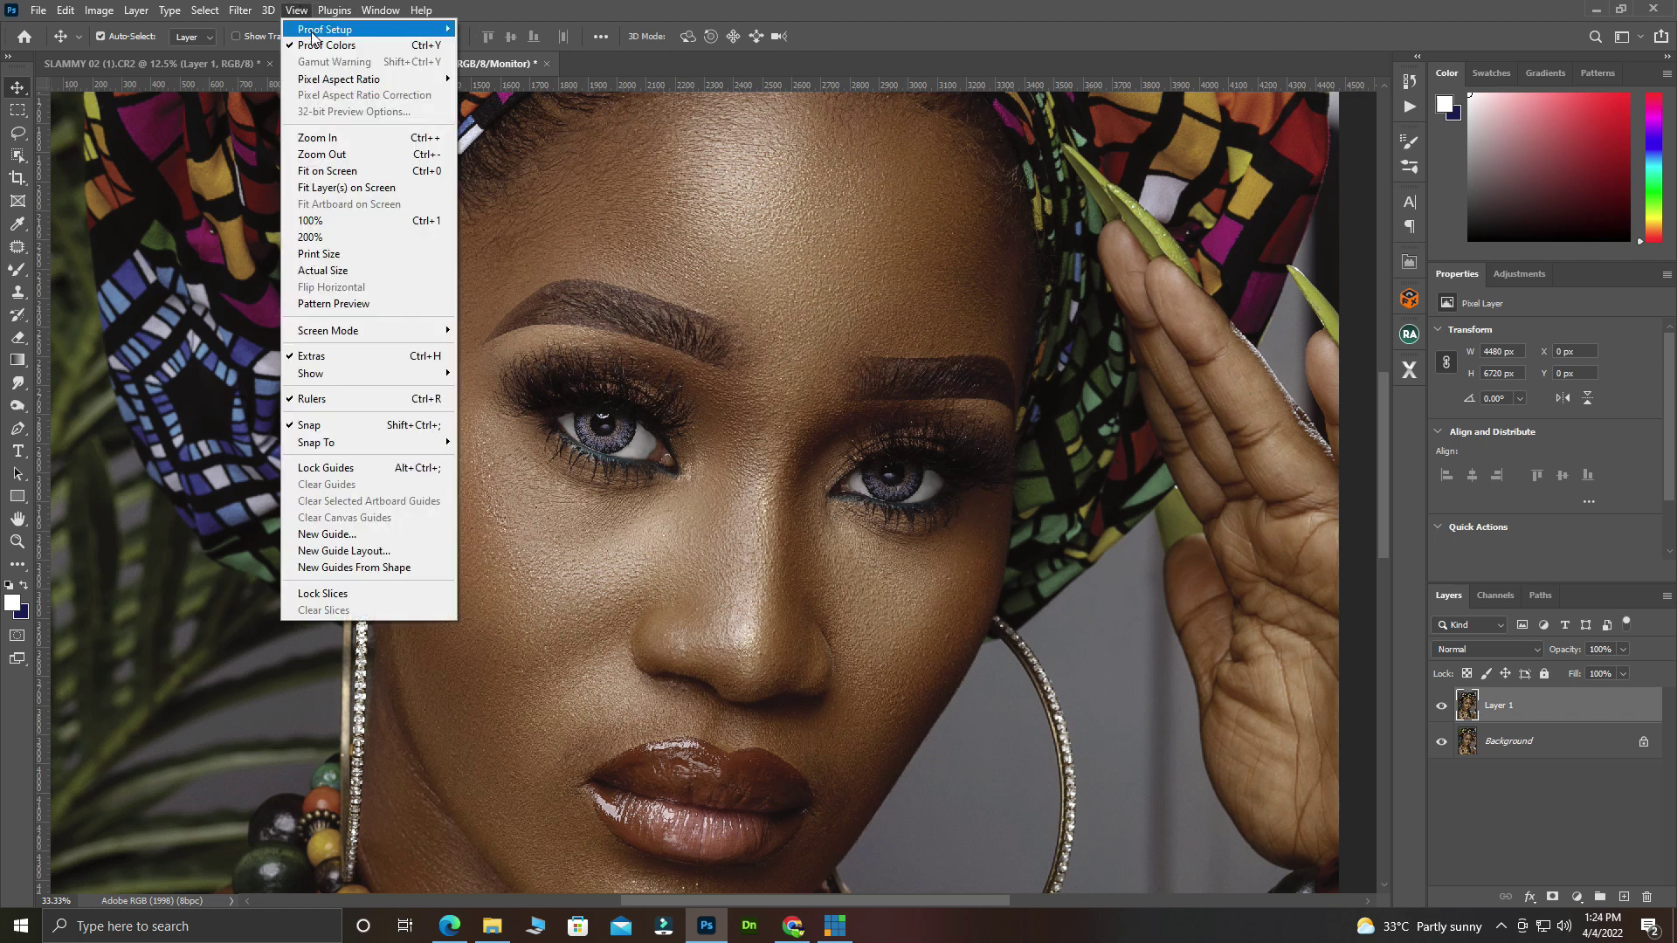
{"action": "mouse_move", "coordinate": [329, 35]}
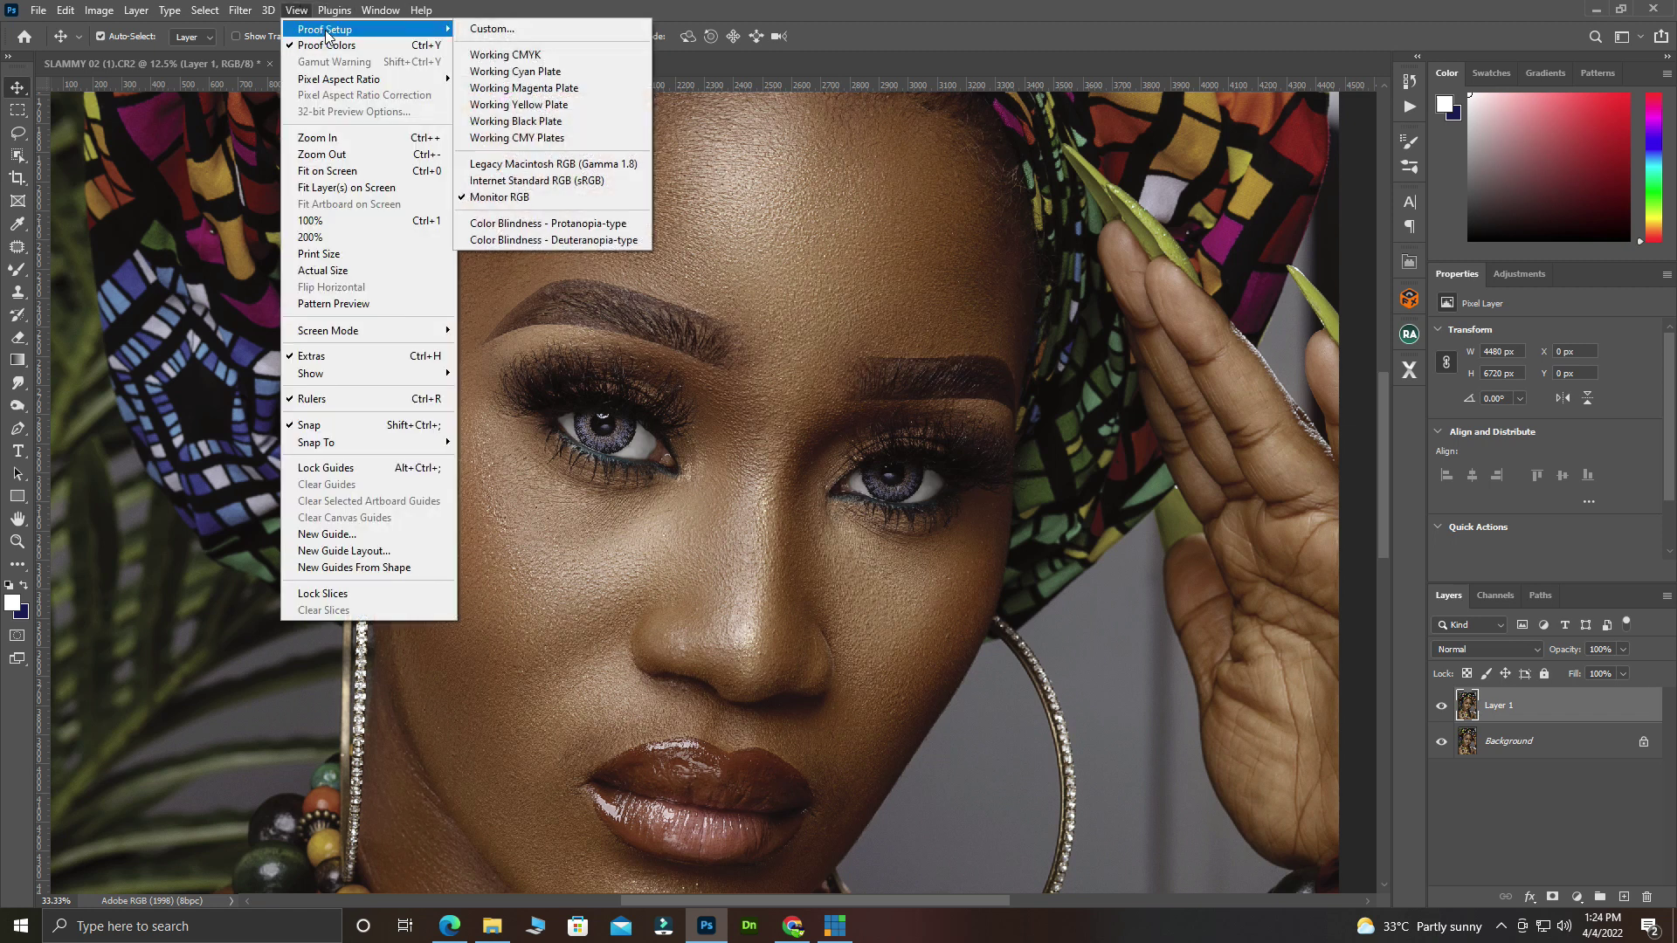
{"action": "left_click", "coordinate": [859, 222]}
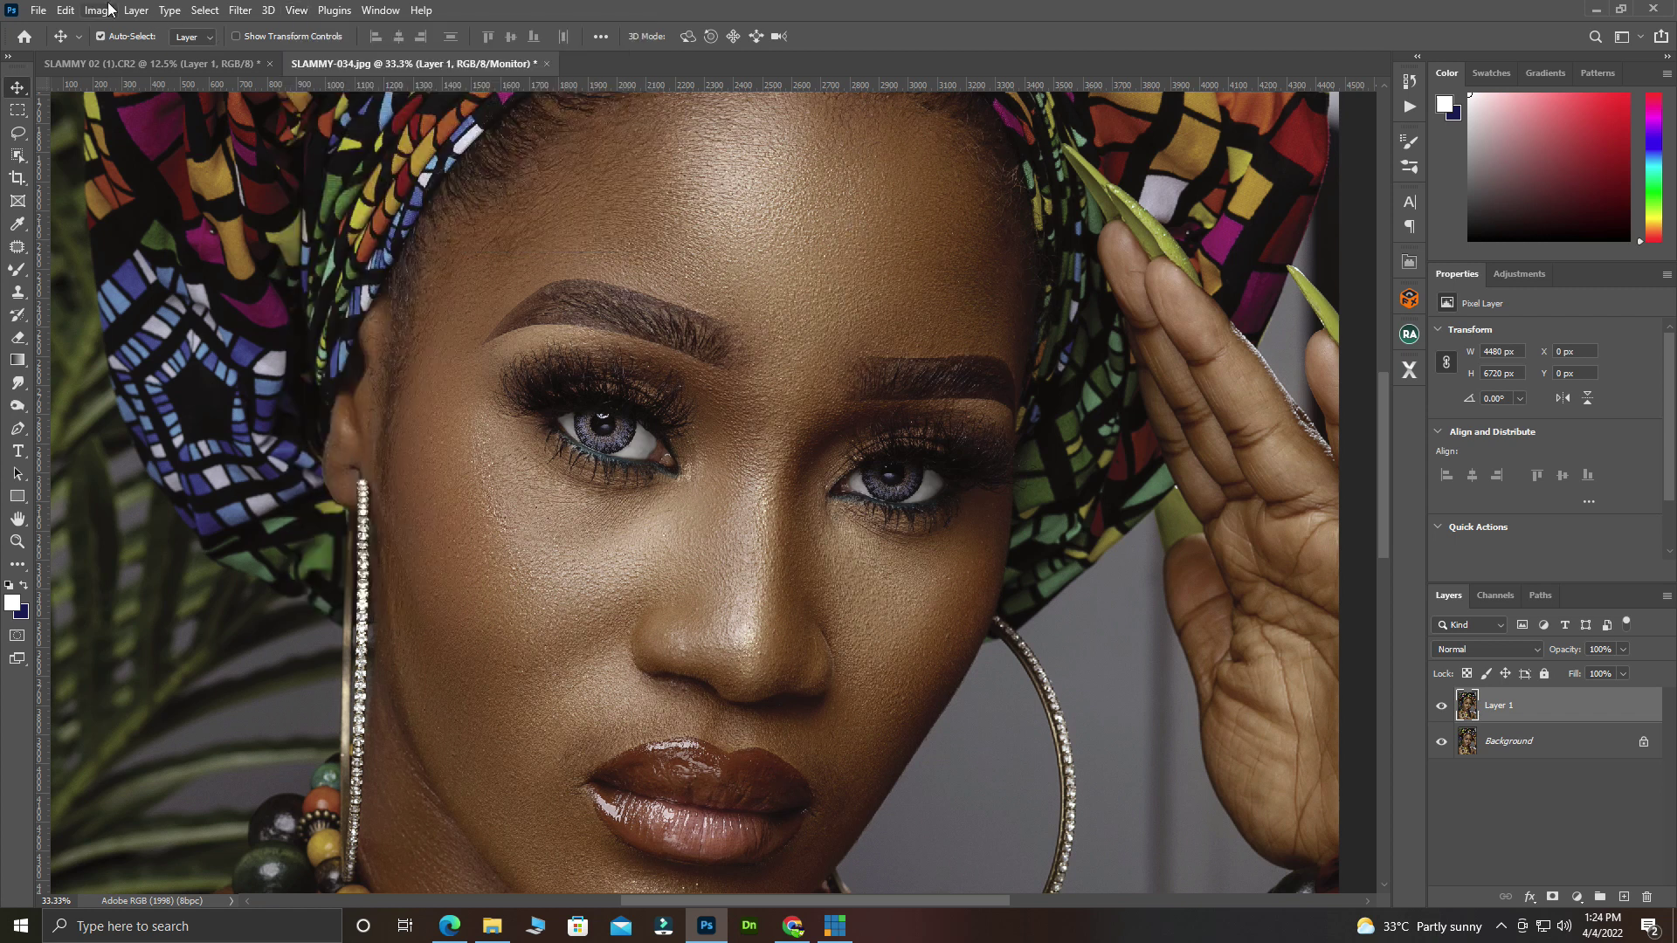
Step: Review the working spaces in Color Settings, keeping the RGB space on Adobe RGB (1998)
{"action": "left_click", "coordinate": [65, 11]}
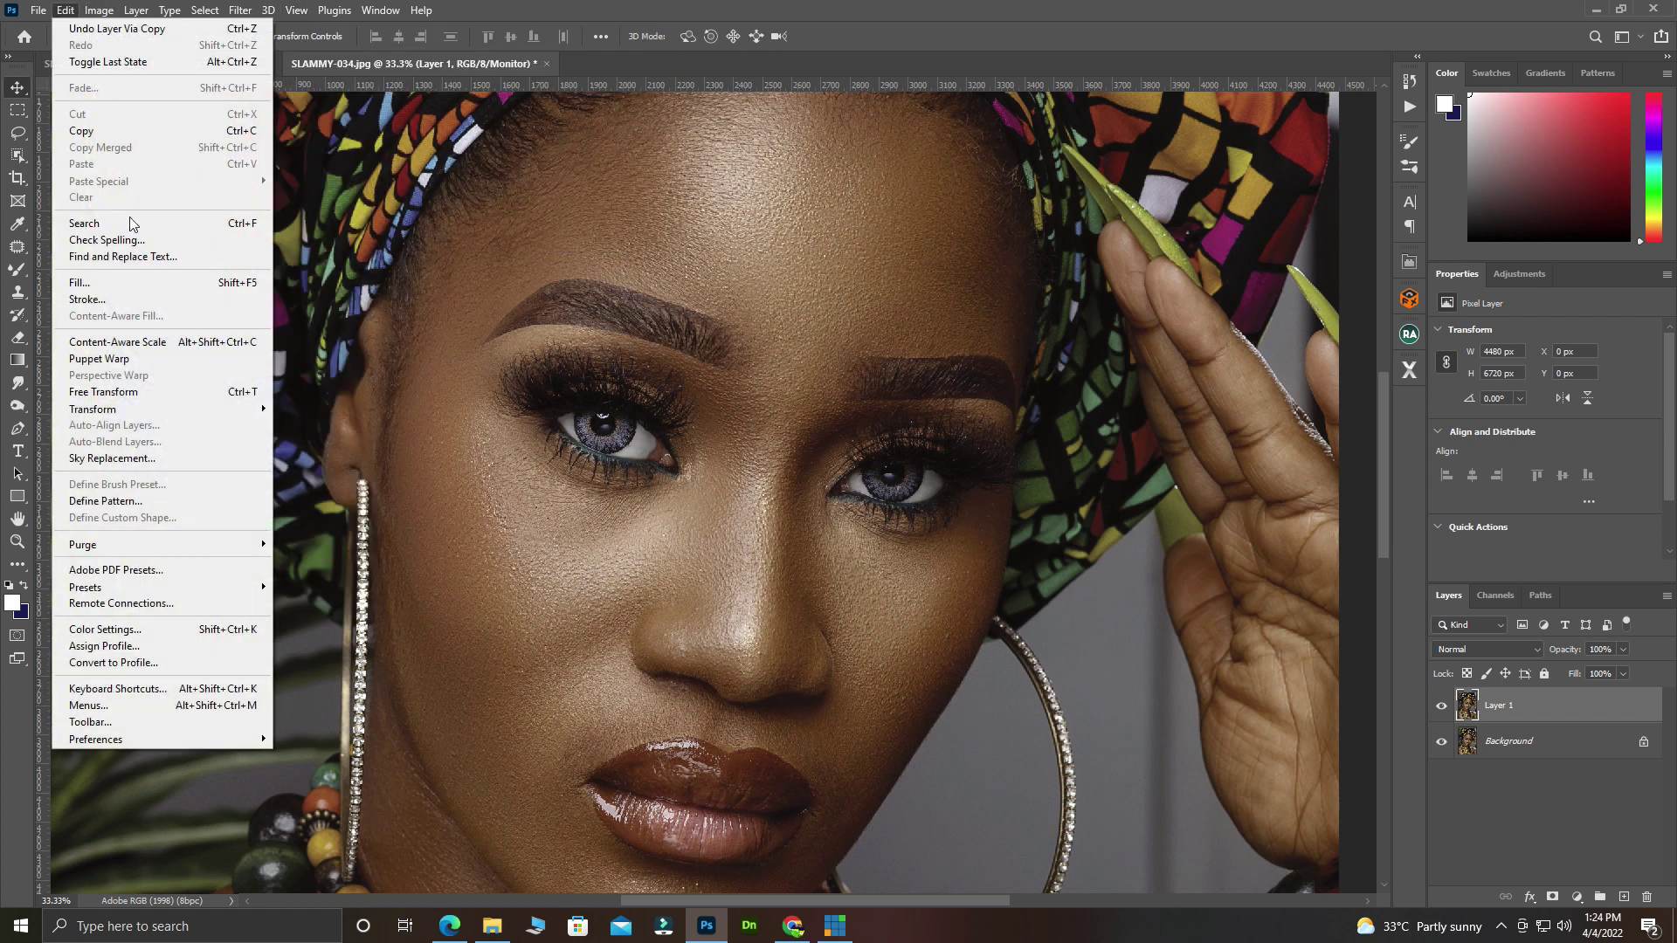
{"action": "left_click", "coordinate": [131, 629]}
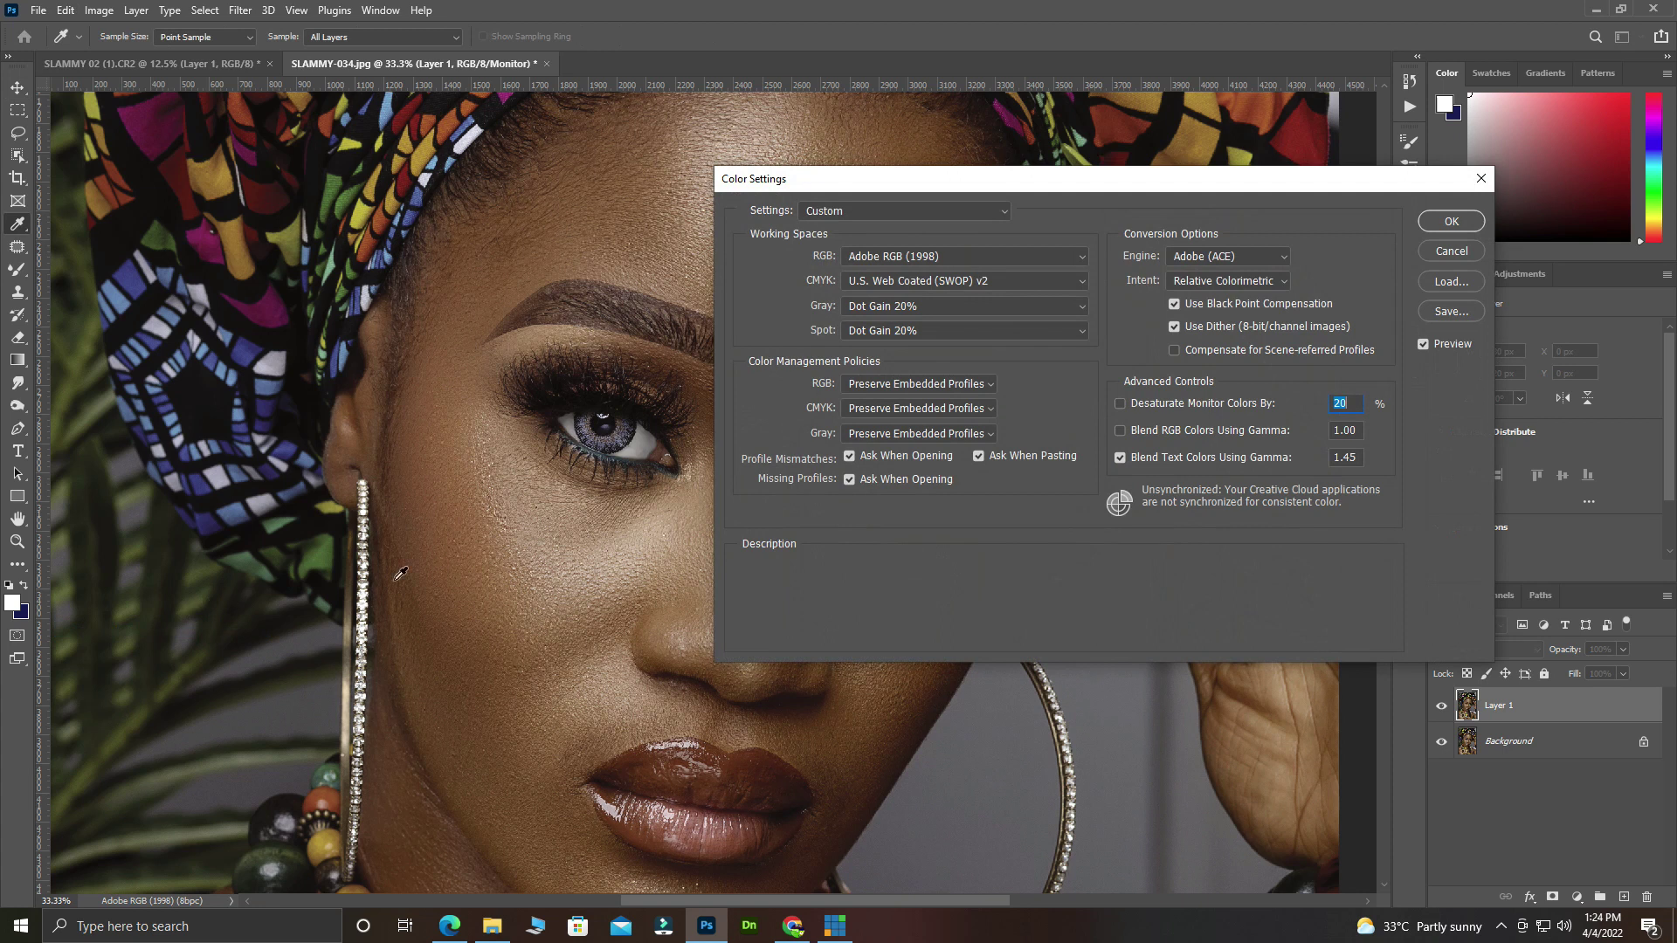
{"action": "mouse_move", "coordinate": [898, 259]}
{"action": "left_click", "coordinate": [1472, 223]}
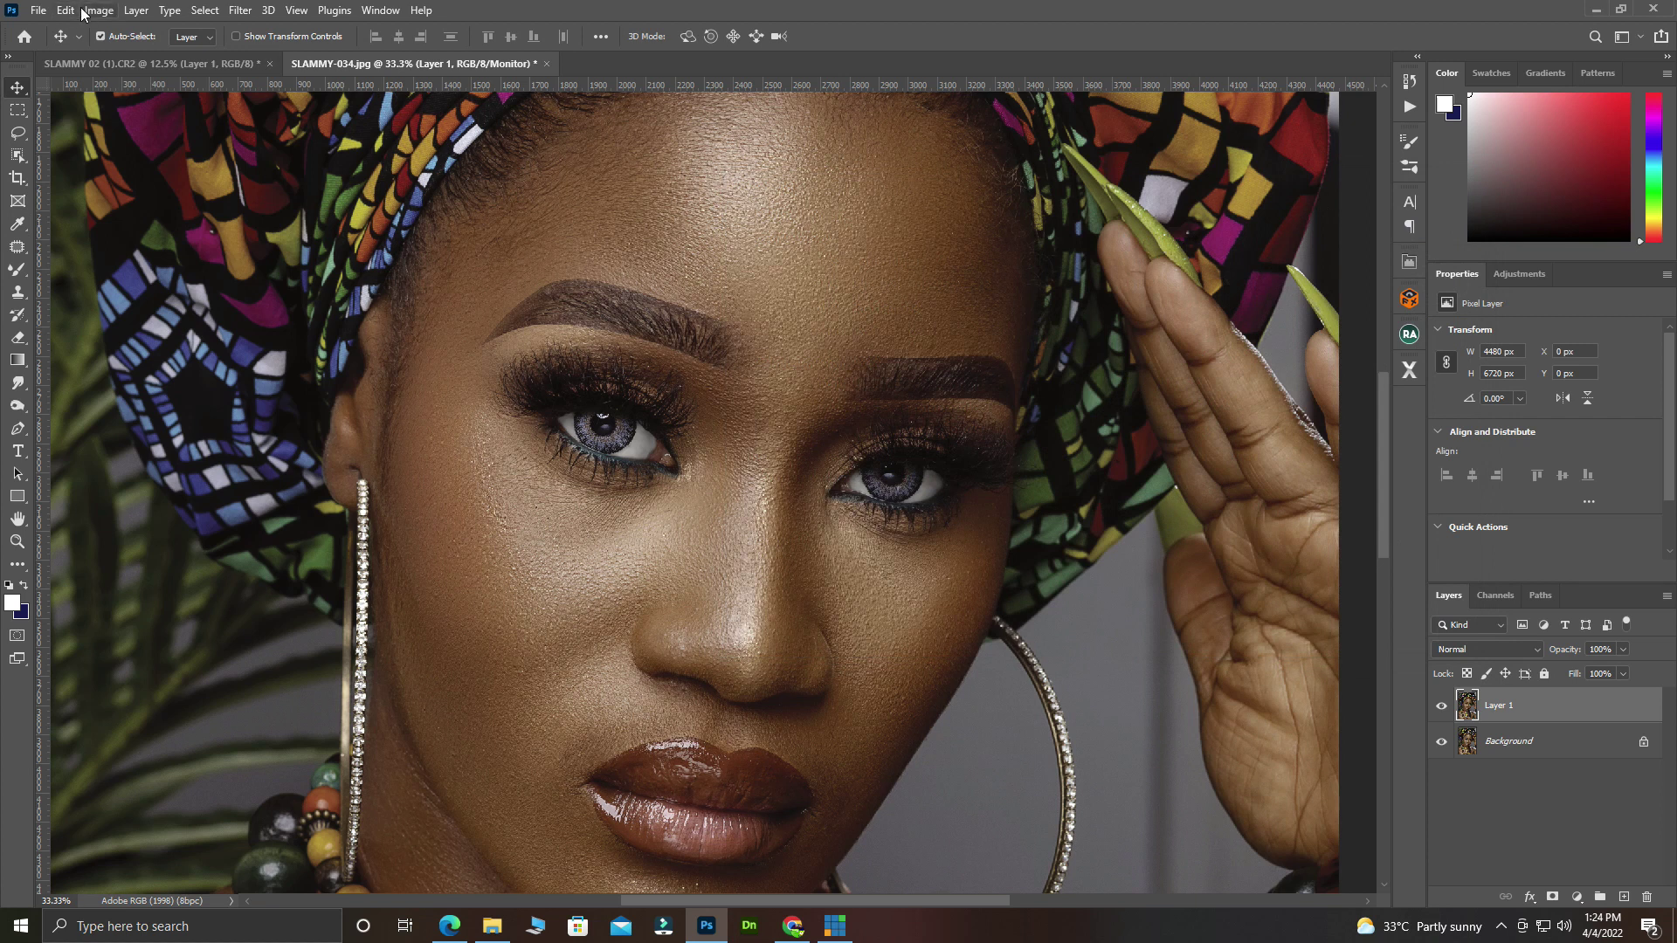
Step: Use Assign Profile on the layered portrait, accepting the layer appearance warning and keeping Adobe RGB (1998) as its profile
{"action": "left_click", "coordinate": [65, 11]}
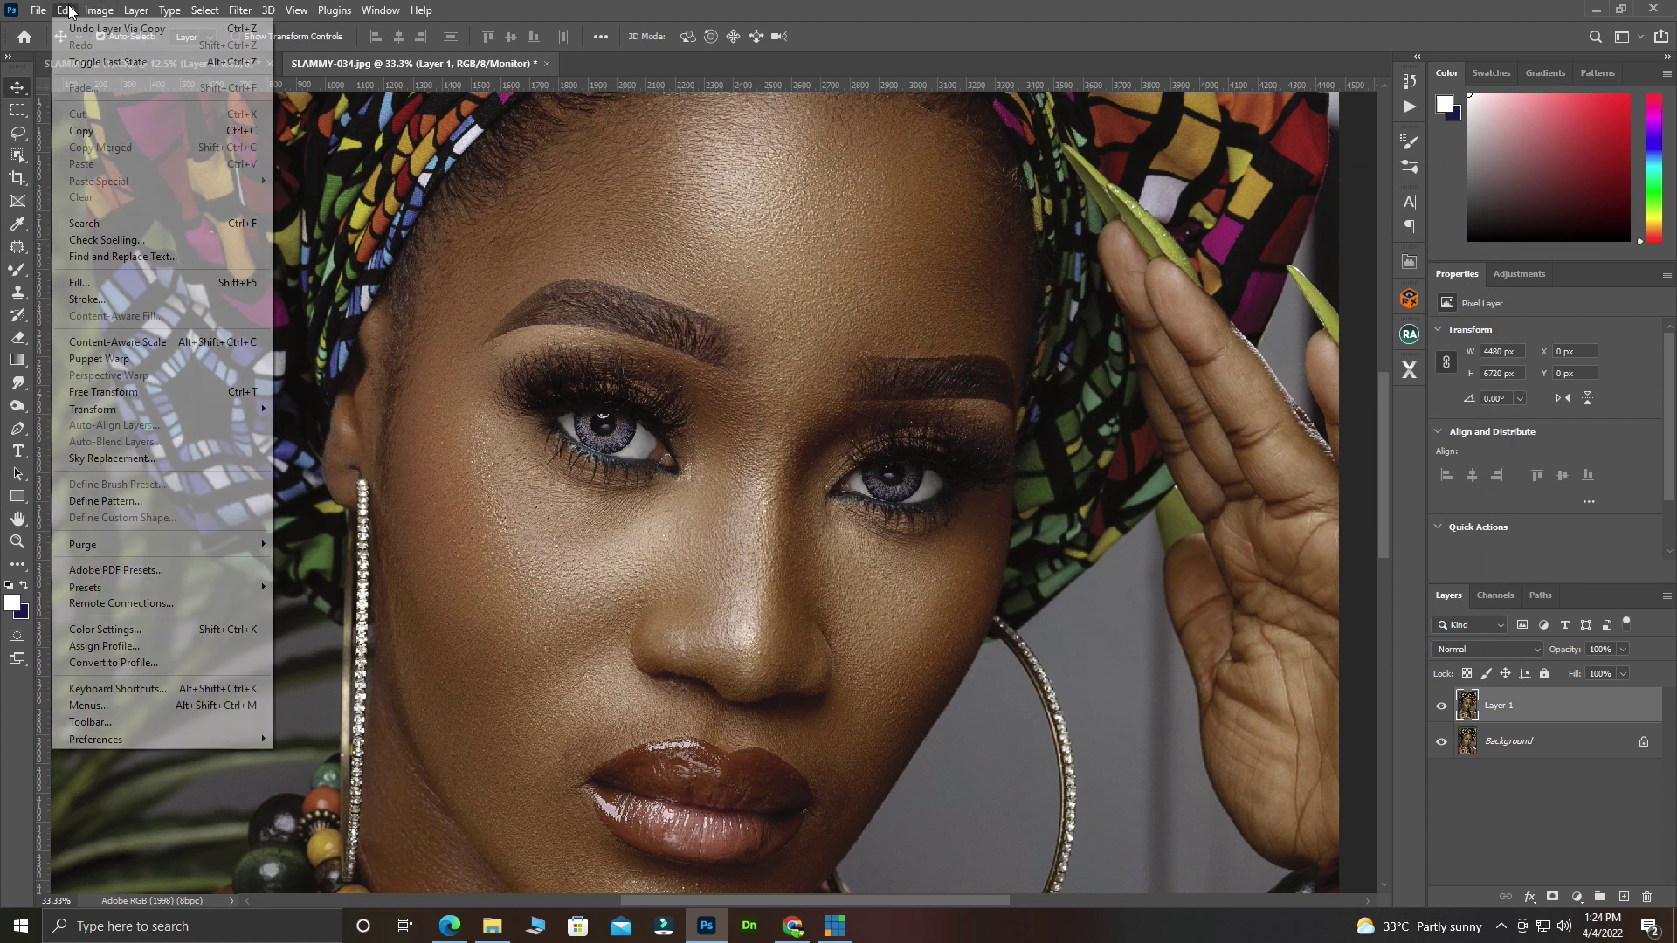
{"action": "left_click", "coordinate": [144, 647]}
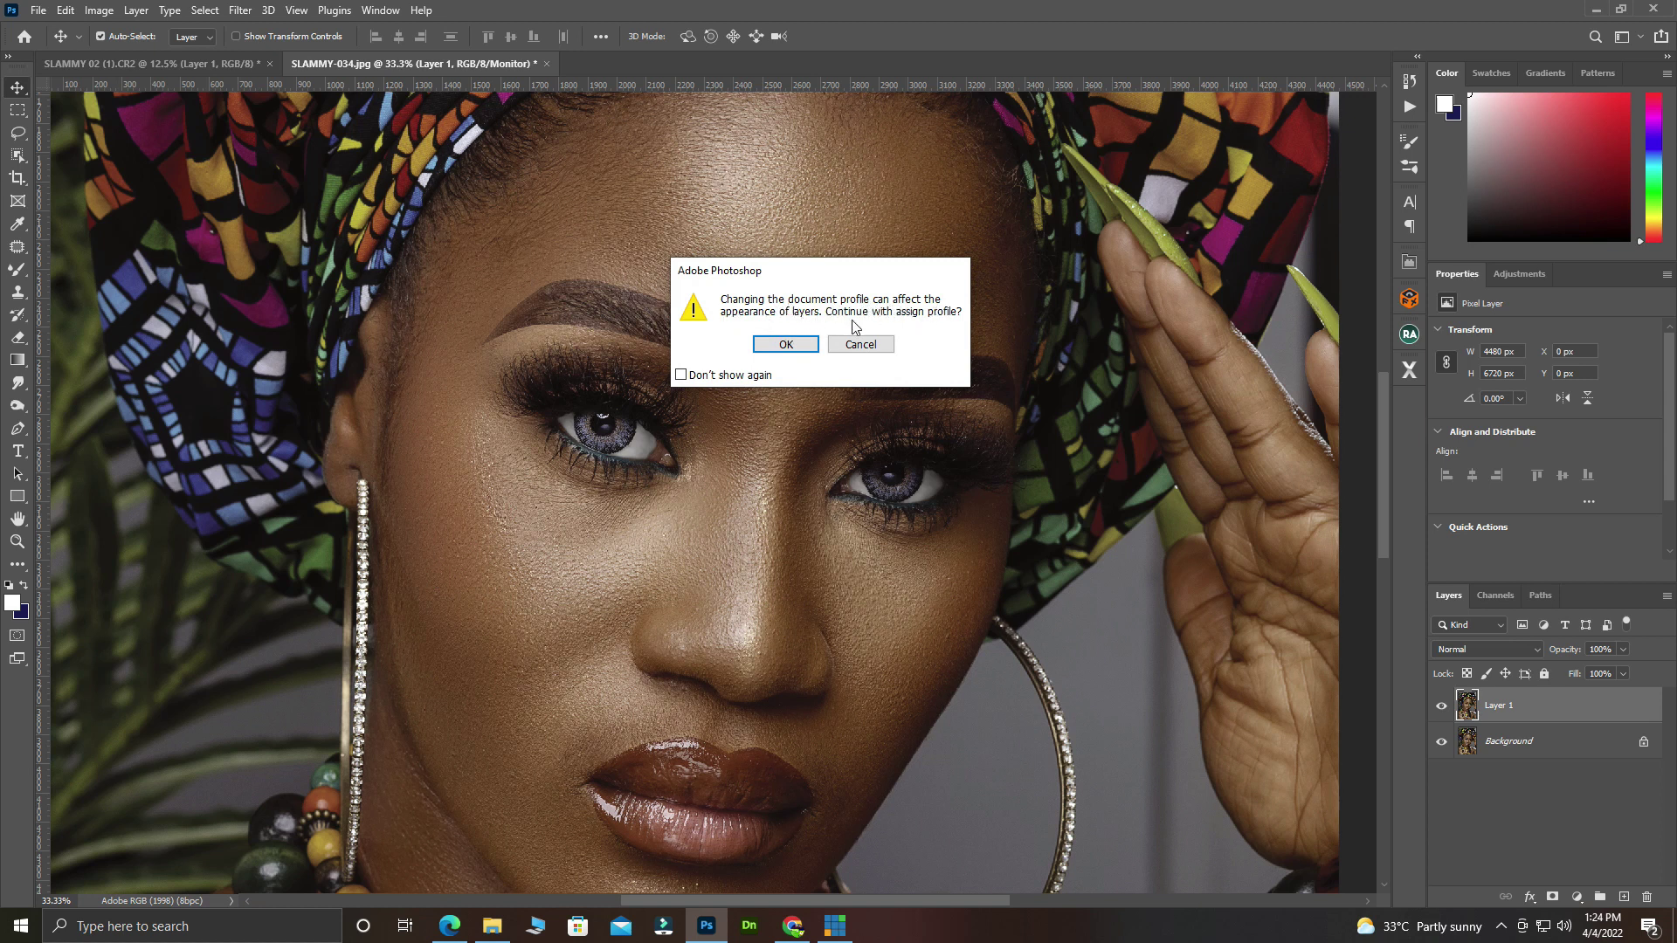
{"action": "left_click", "coordinate": [800, 344]}
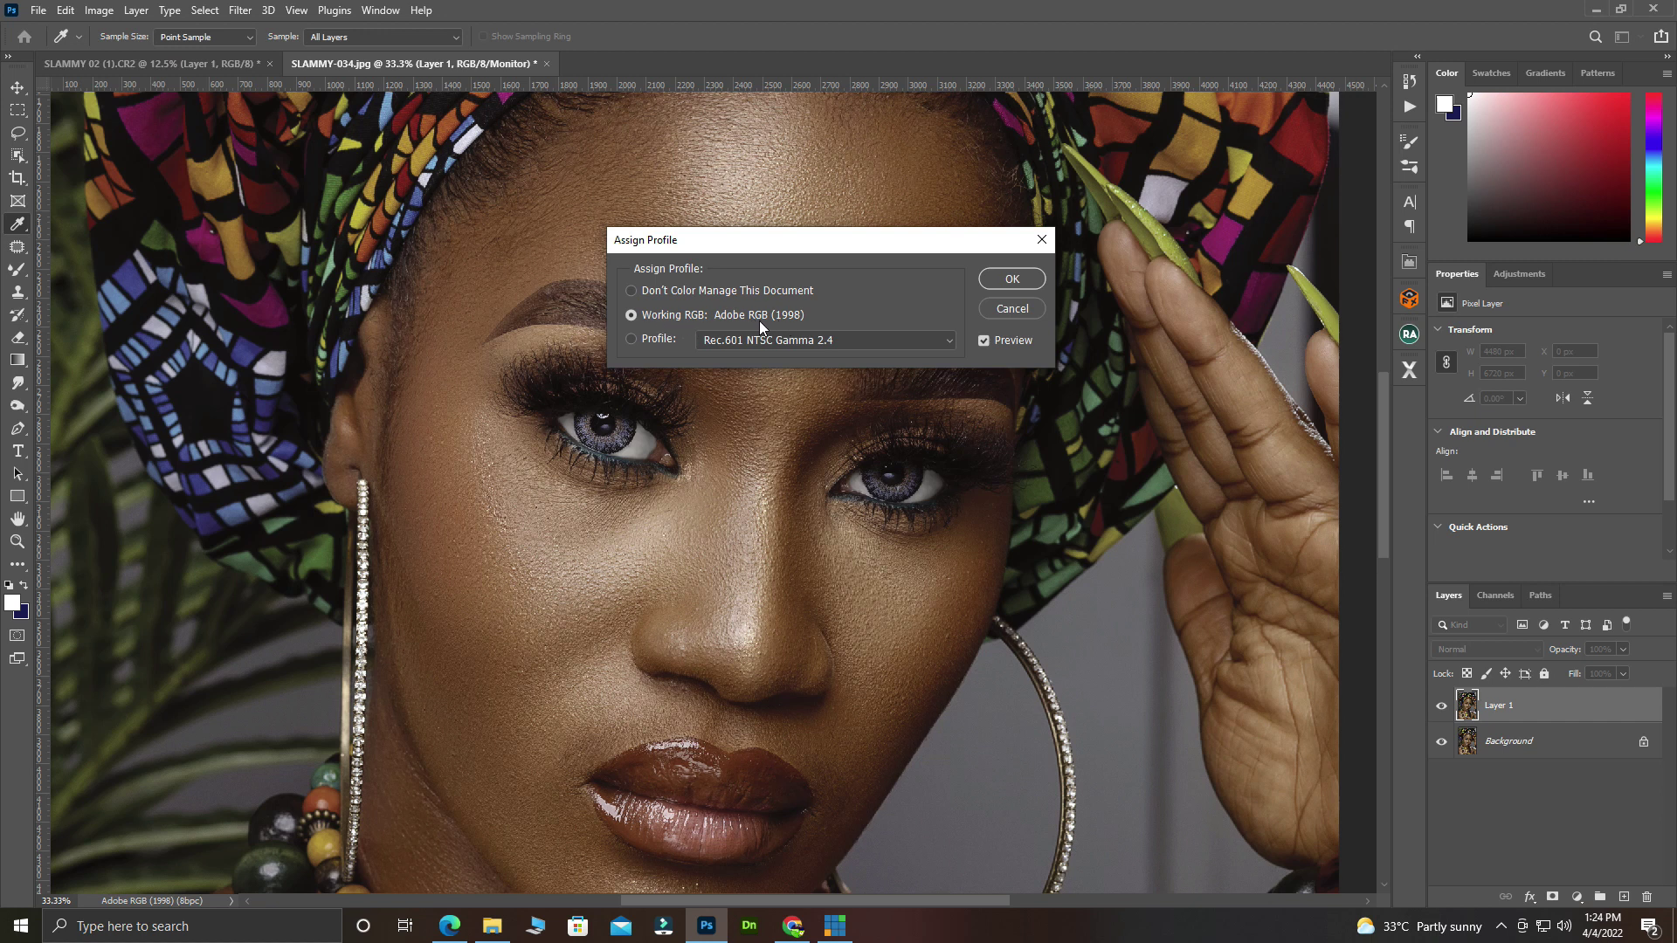
{"action": "left_click", "coordinate": [653, 338]}
{"action": "left_click", "coordinate": [1013, 280]}
{"action": "key", "text": "v"}
{"action": "left_click", "coordinate": [39, 9]}
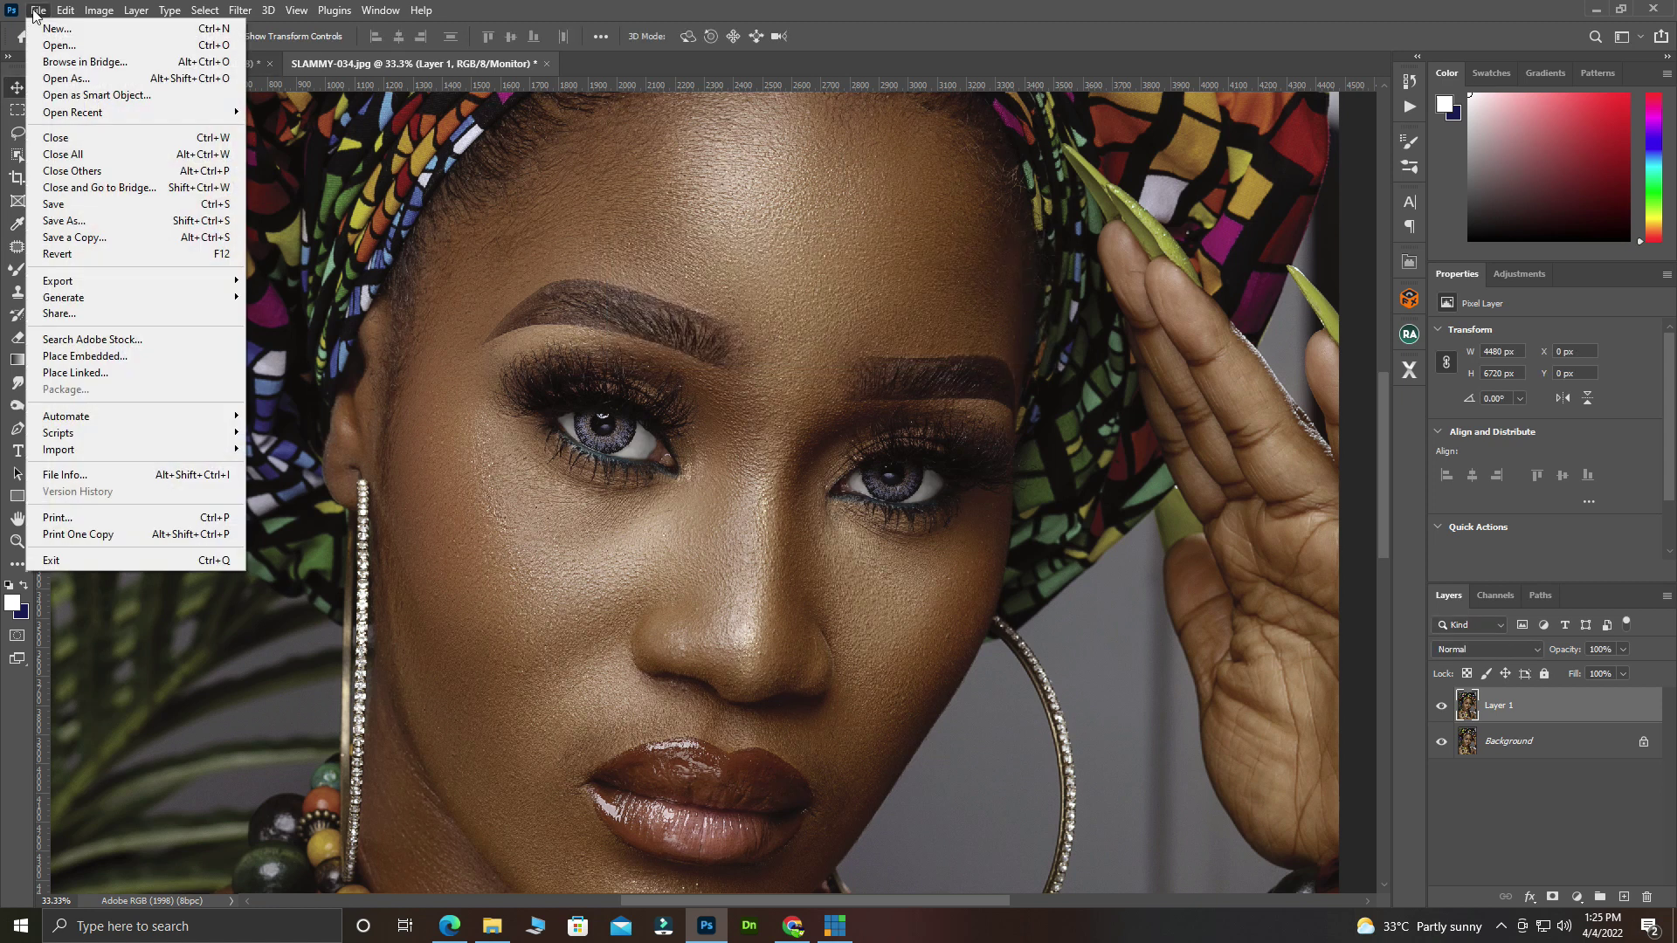
{"action": "left_click", "coordinate": [406, 214]}
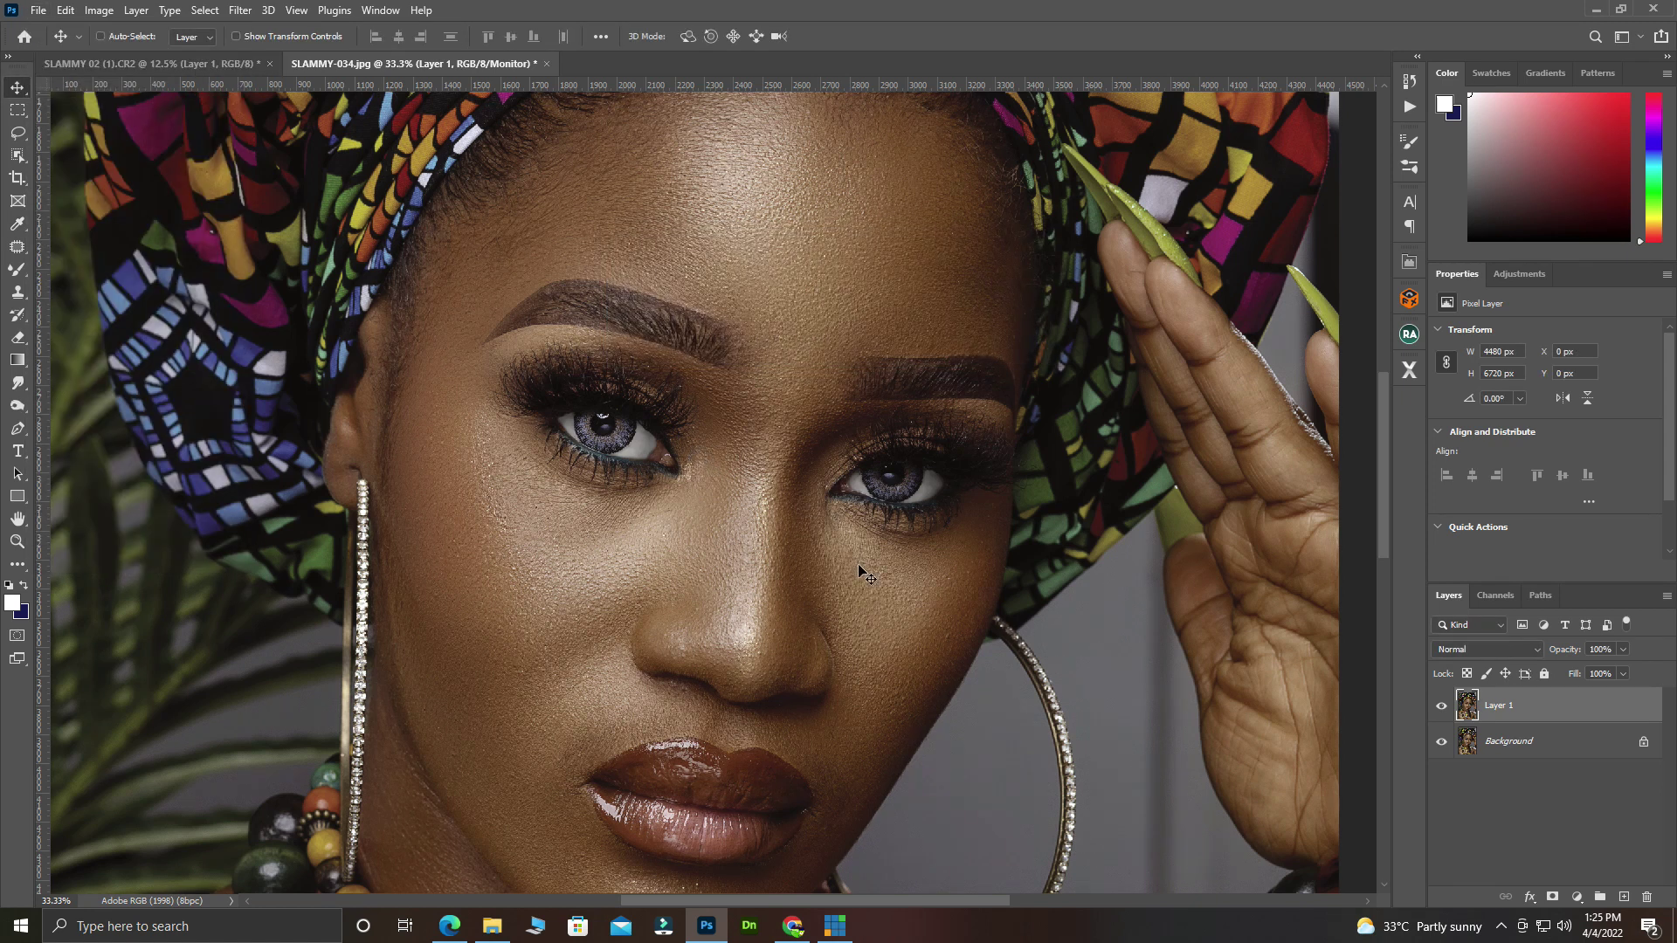
Step: Apply the Camera Raw Filter to the duplicate layer with Auto adjustments and Exposure set to +0.55
{"action": "key", "text": "ctrl+minus"}
{"action": "scroll", "coordinate": [751, 612], "scroll_direction": "down", "scroll_amount": 1}
{"action": "scroll", "coordinate": [751, 611], "scroll_direction": "down", "scroll_amount": 2}
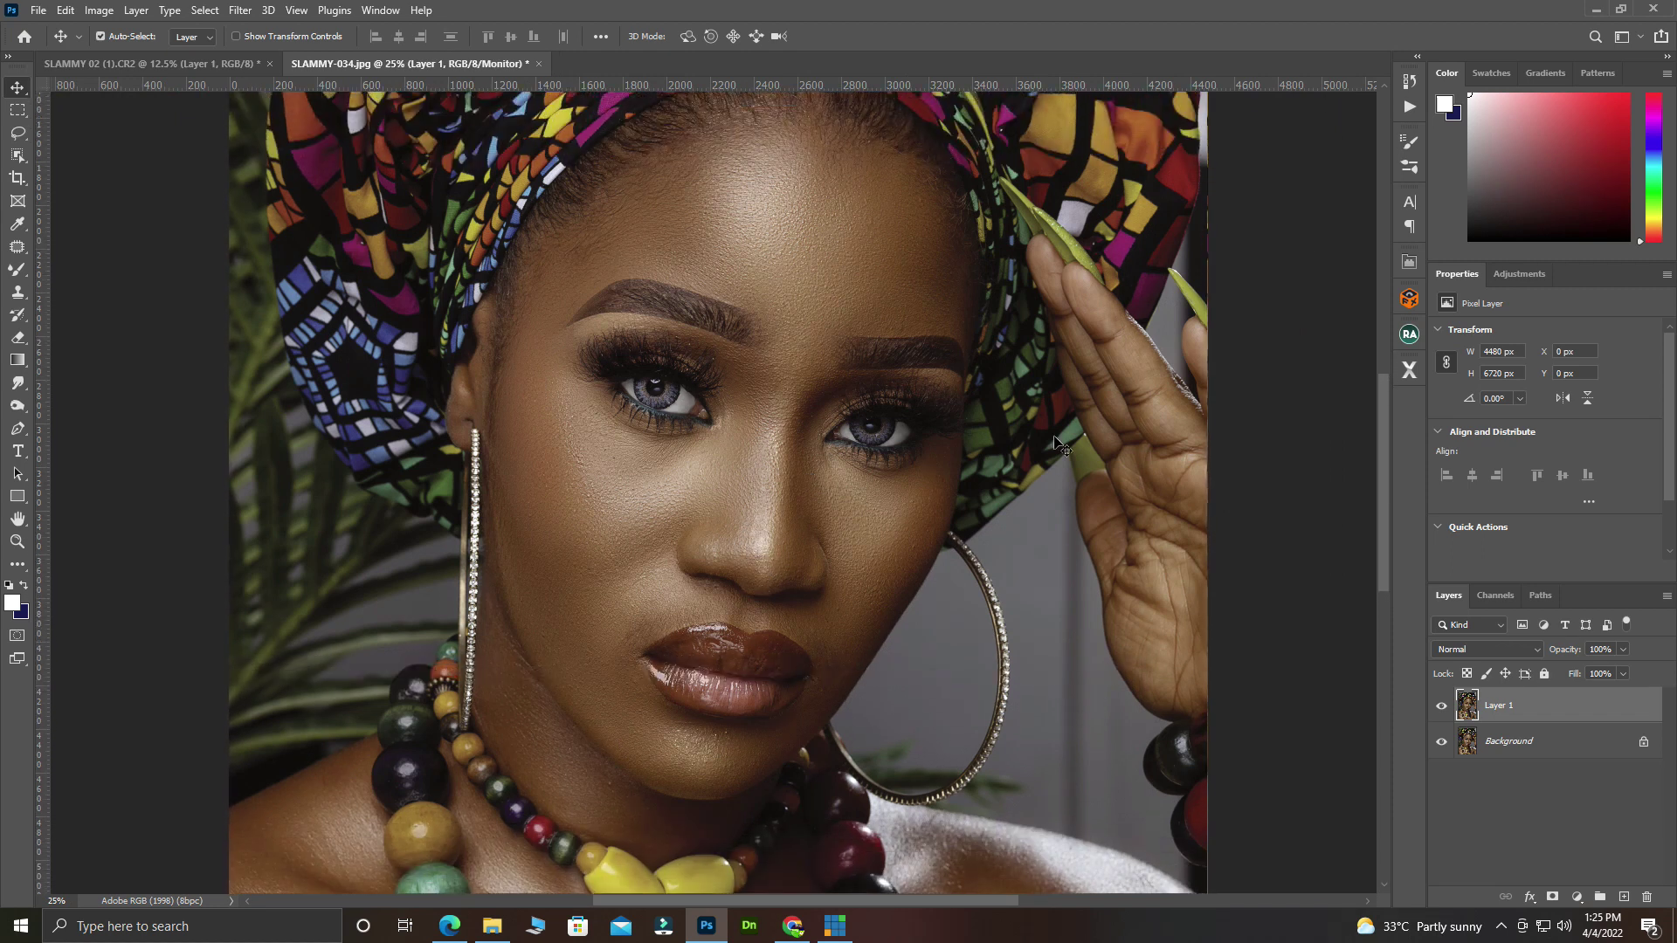
{"action": "left_click", "coordinate": [240, 12]}
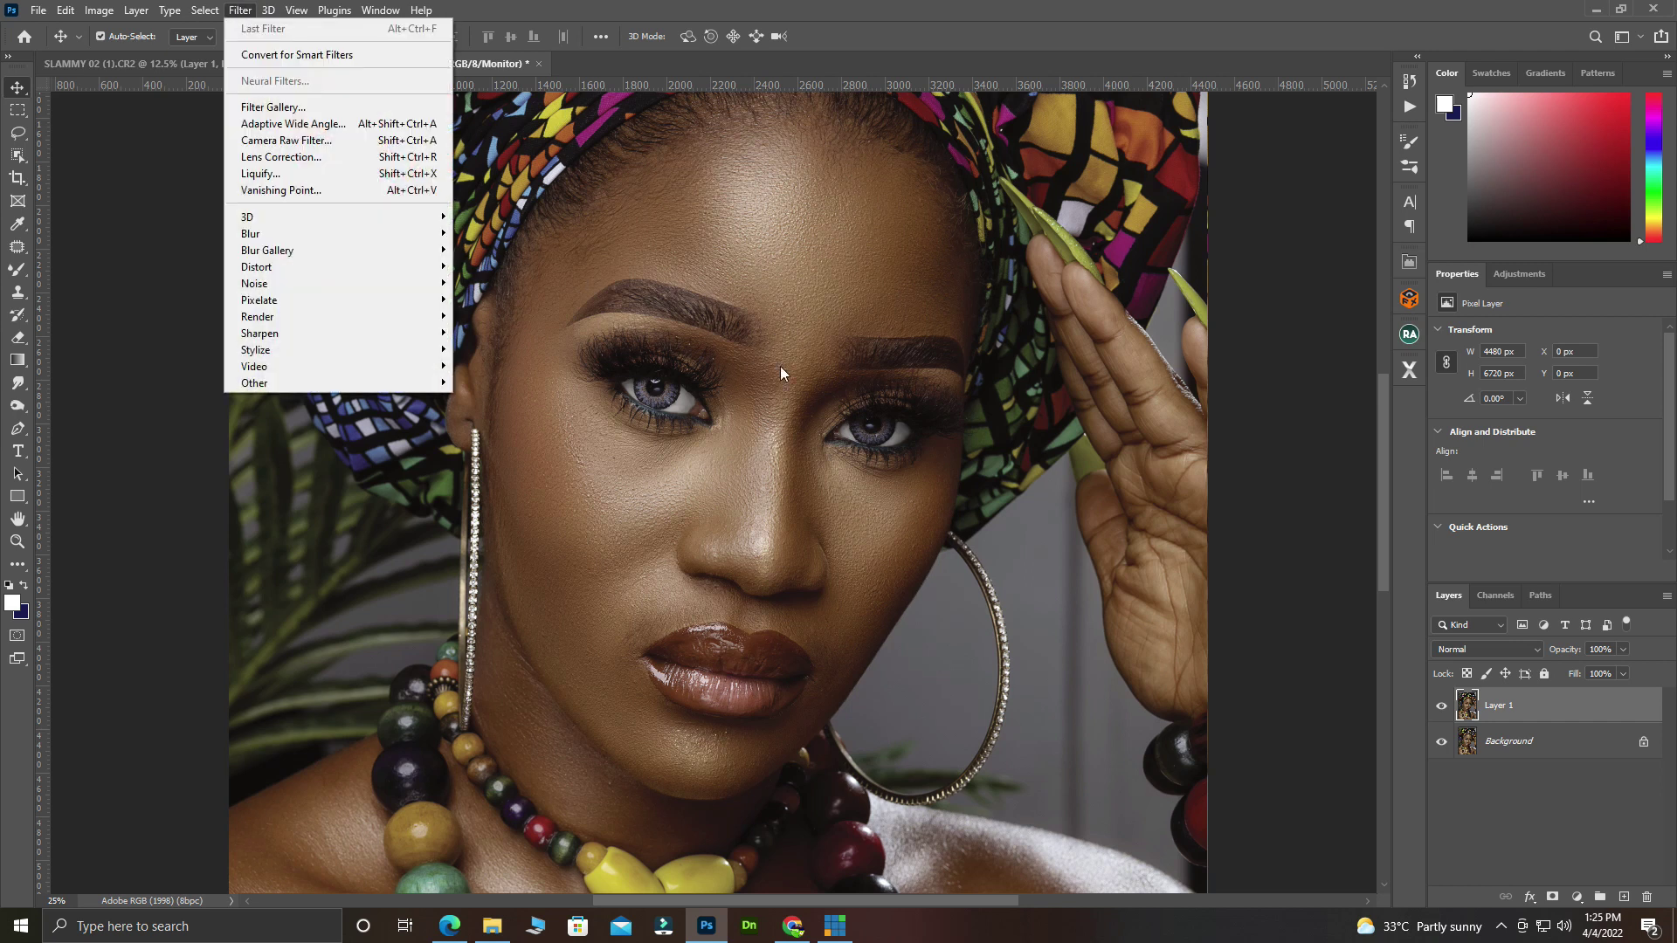
{"action": "left_click", "coordinate": [238, 10]}
{"action": "left_click", "coordinate": [237, 10]}
{"action": "left_click", "coordinate": [236, 11]}
{"action": "left_click", "coordinate": [236, 12]}
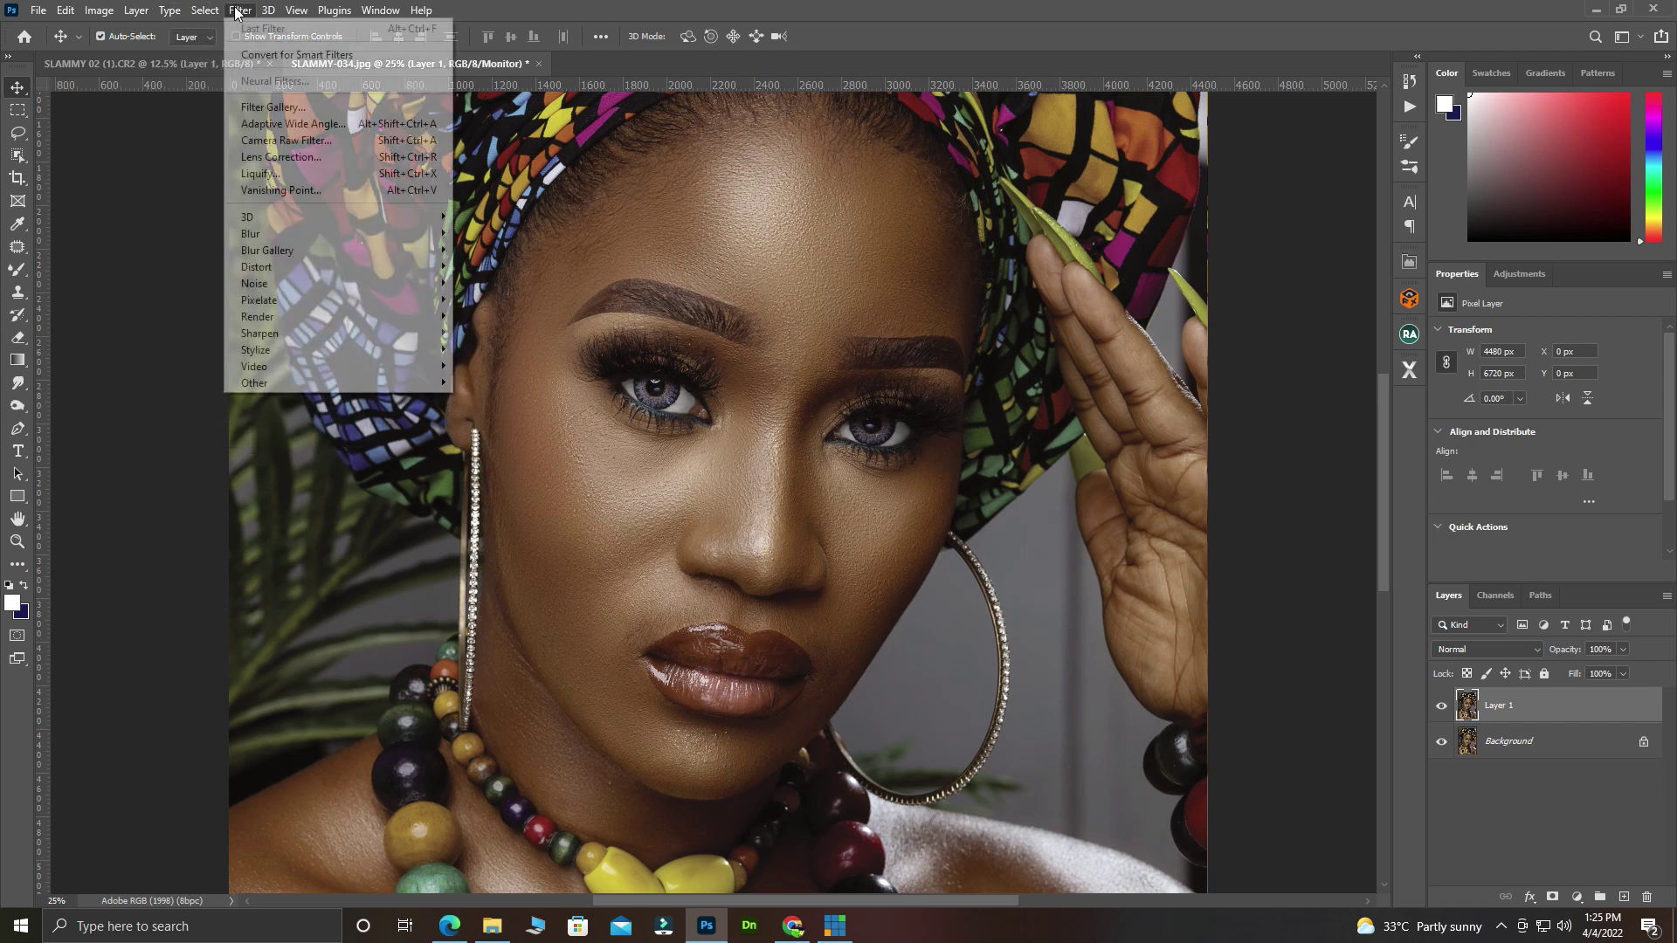
{"action": "left_click", "coordinate": [283, 140]}
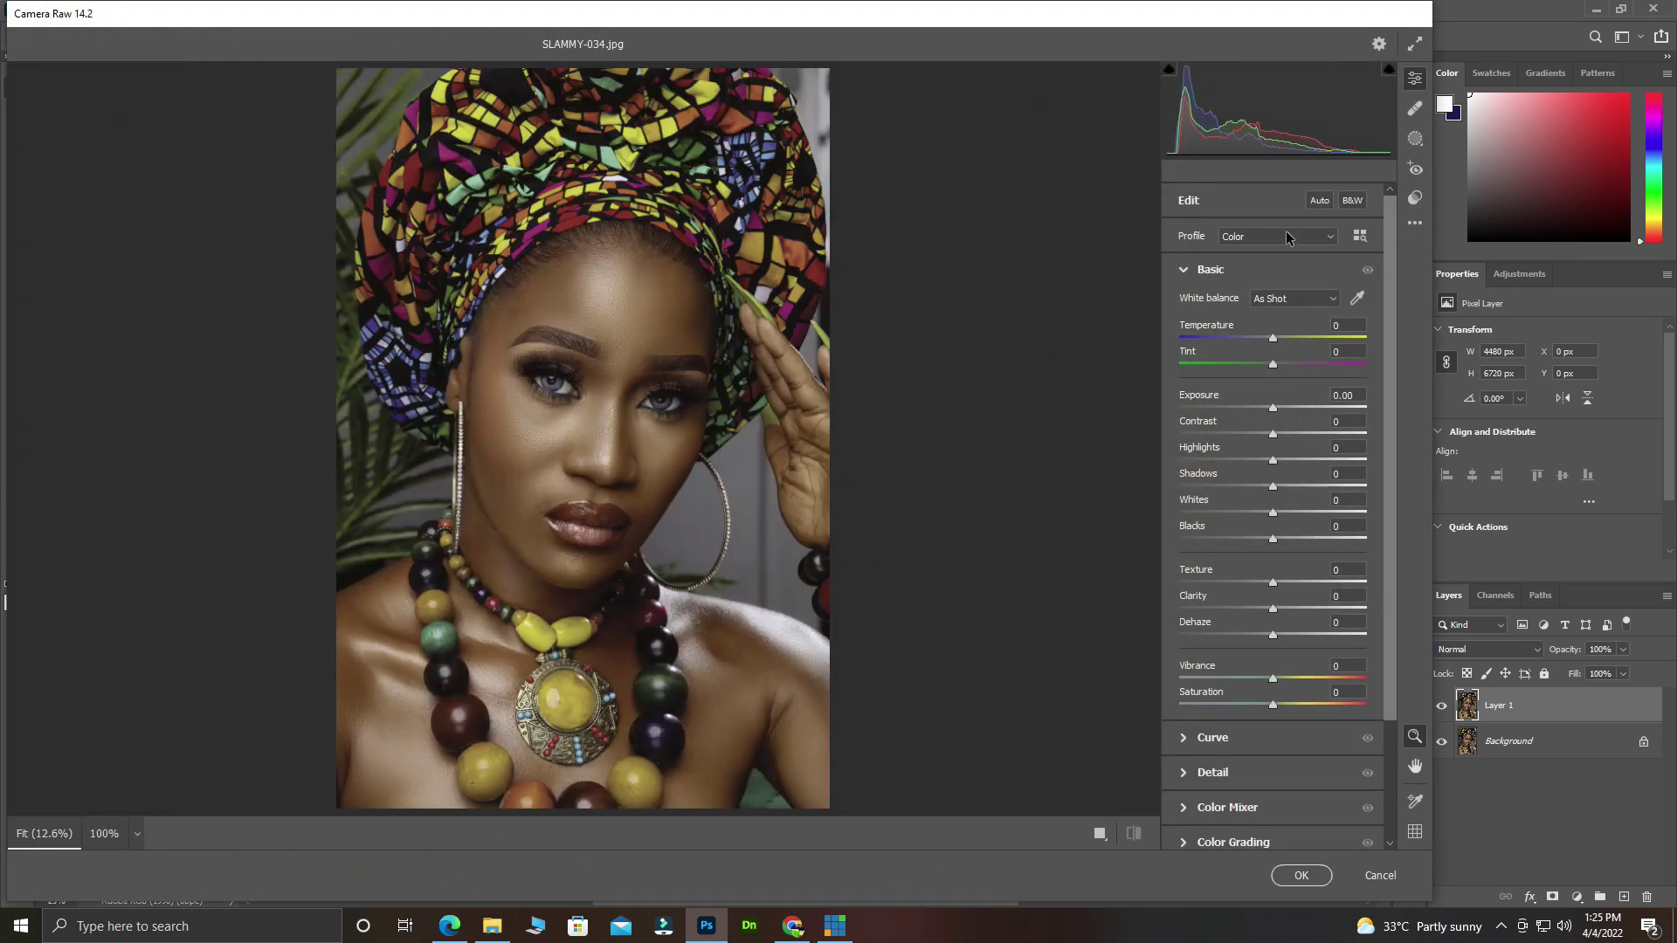
{"action": "left_click", "coordinate": [1318, 201]}
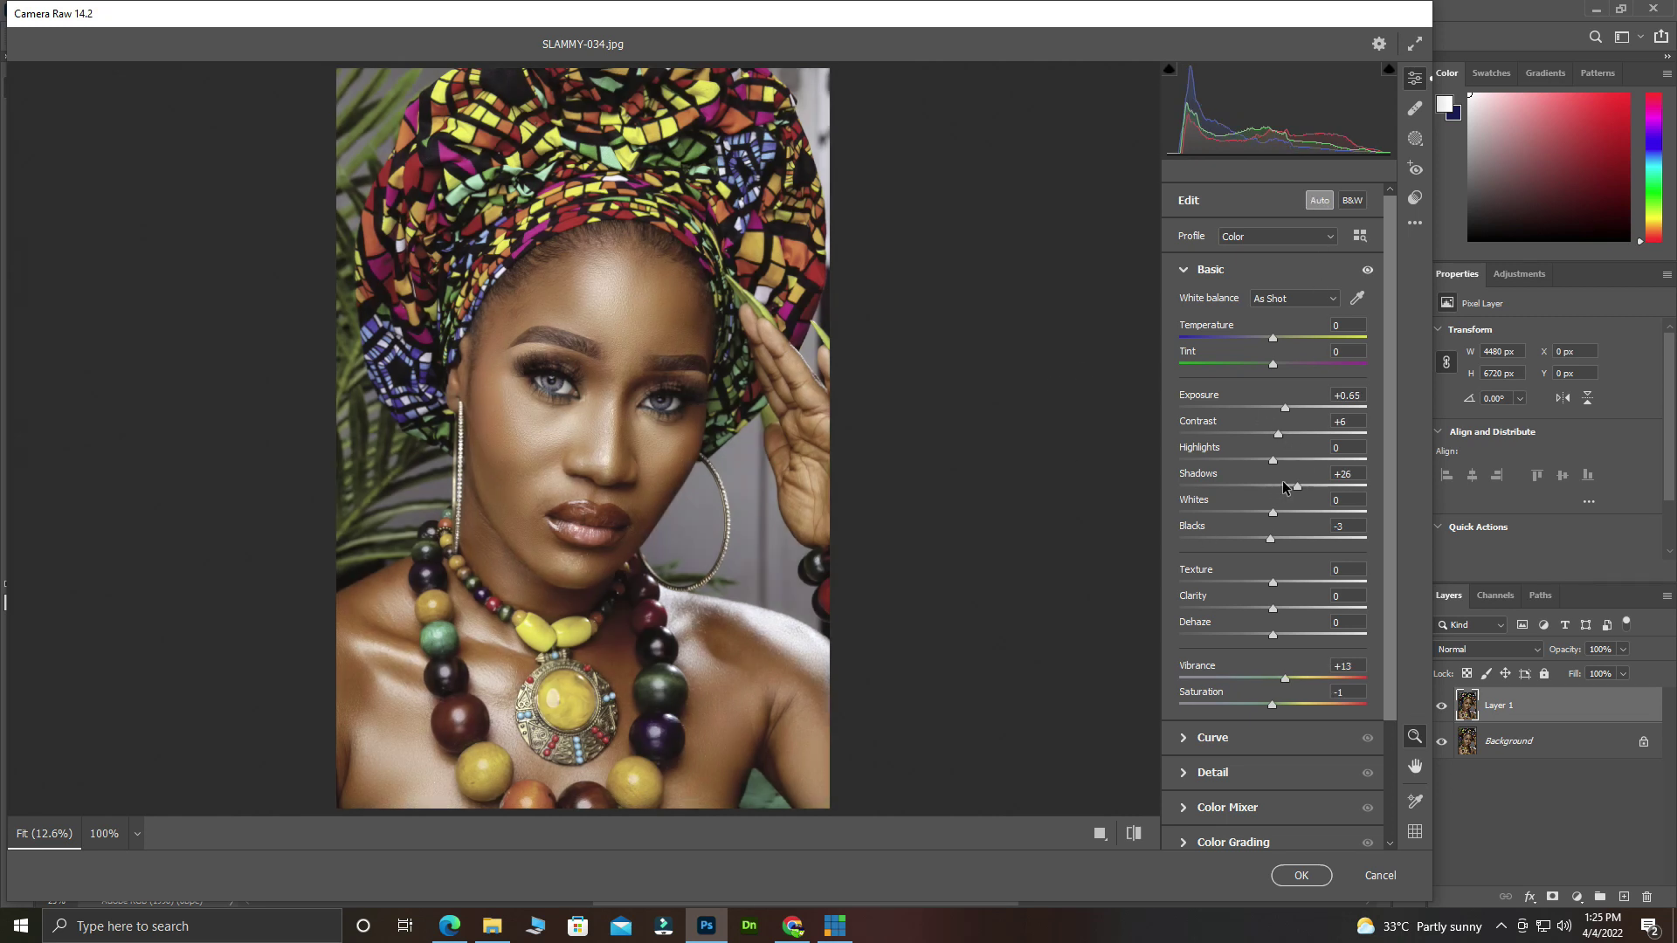
{"action": "left_click_drag", "start_coordinate": [1293, 410], "coordinate": [1291, 411]}
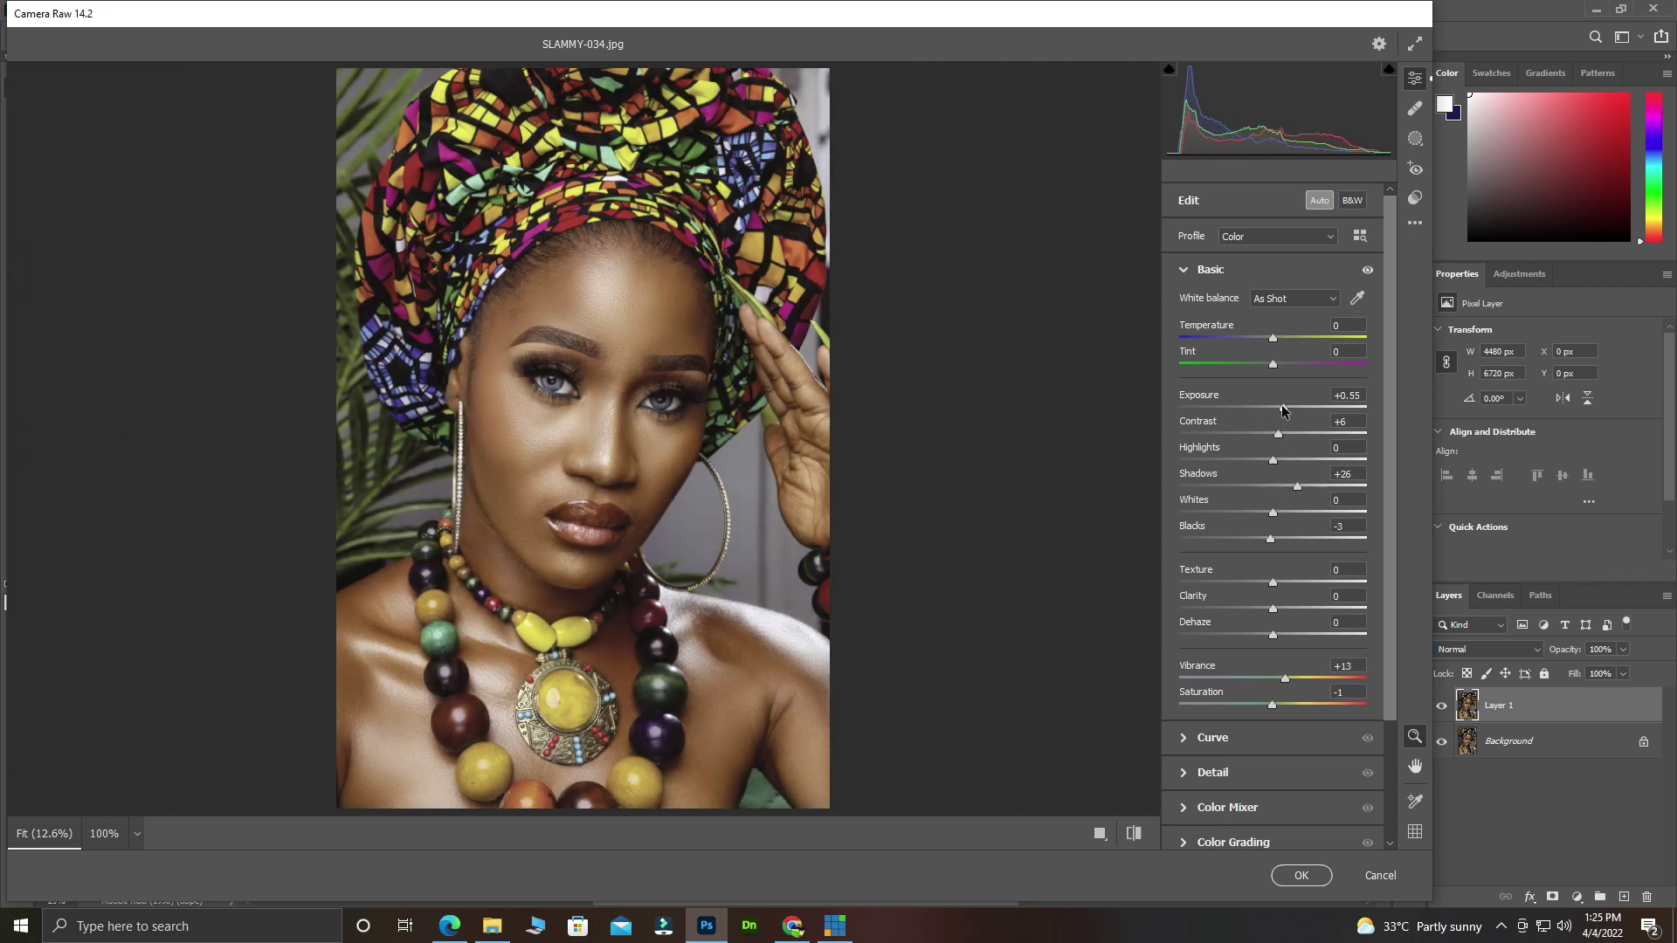
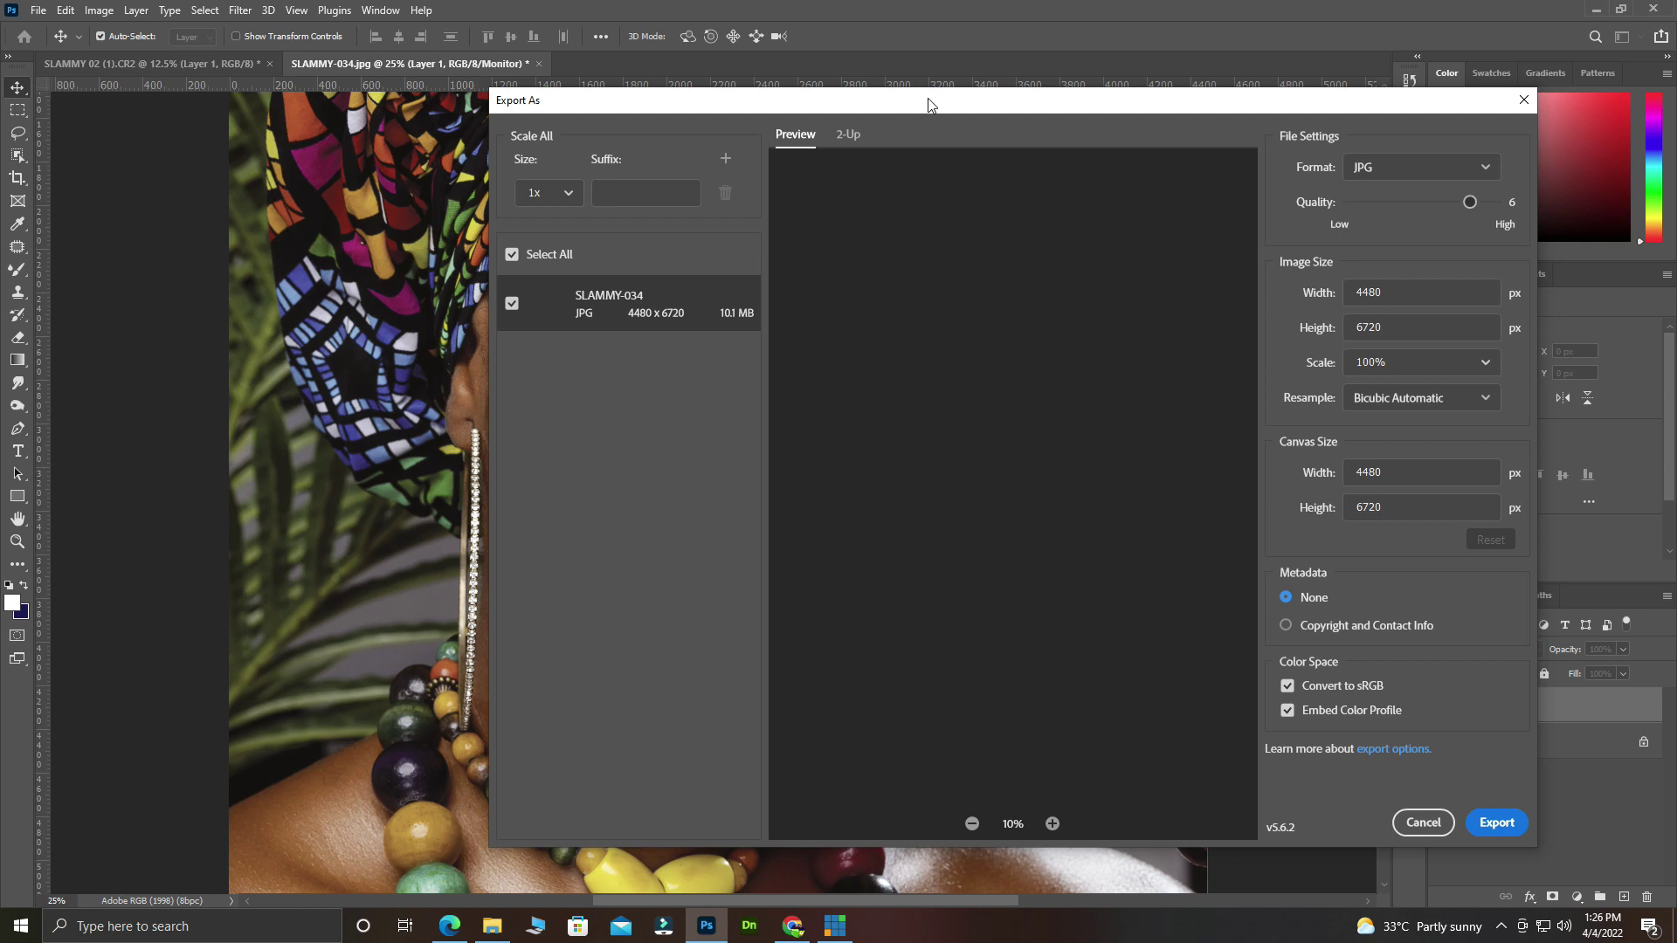
Step: Compare the JPG preview in Export As with the canvas, switch Convert to sRGB off and back on, and cancel the export
{"action": "left_click_drag", "start_coordinate": [852, 106], "coordinate": [1198, 115]}
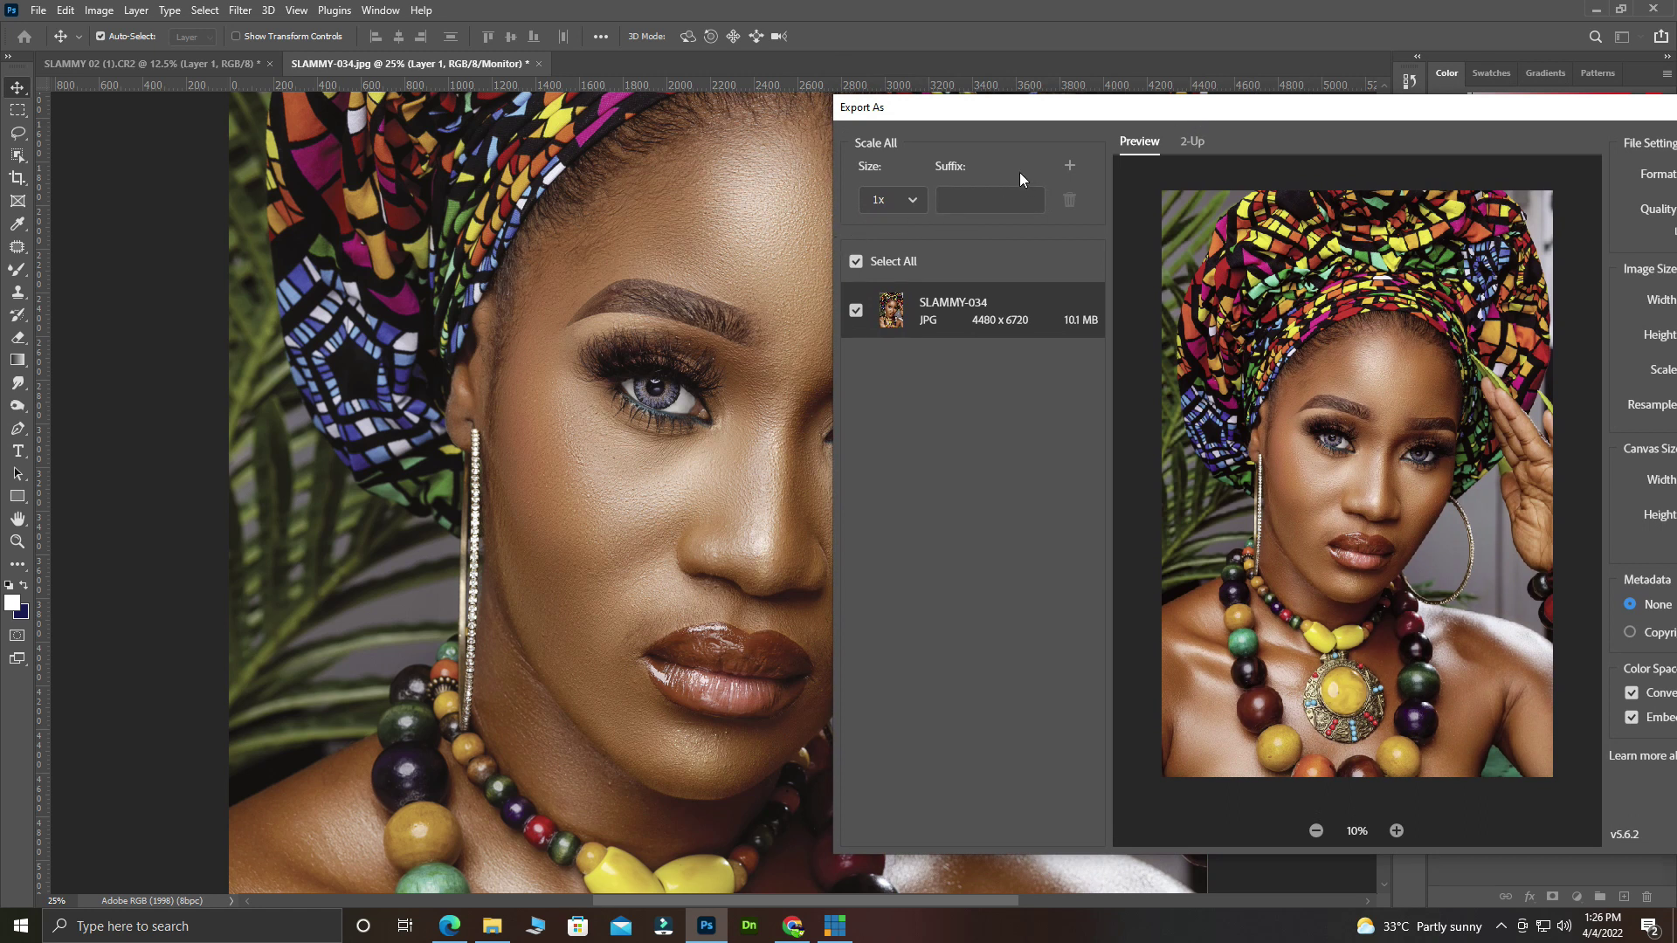
{"action": "left_click_drag", "start_coordinate": [1019, 130], "coordinate": [1023, 20]}
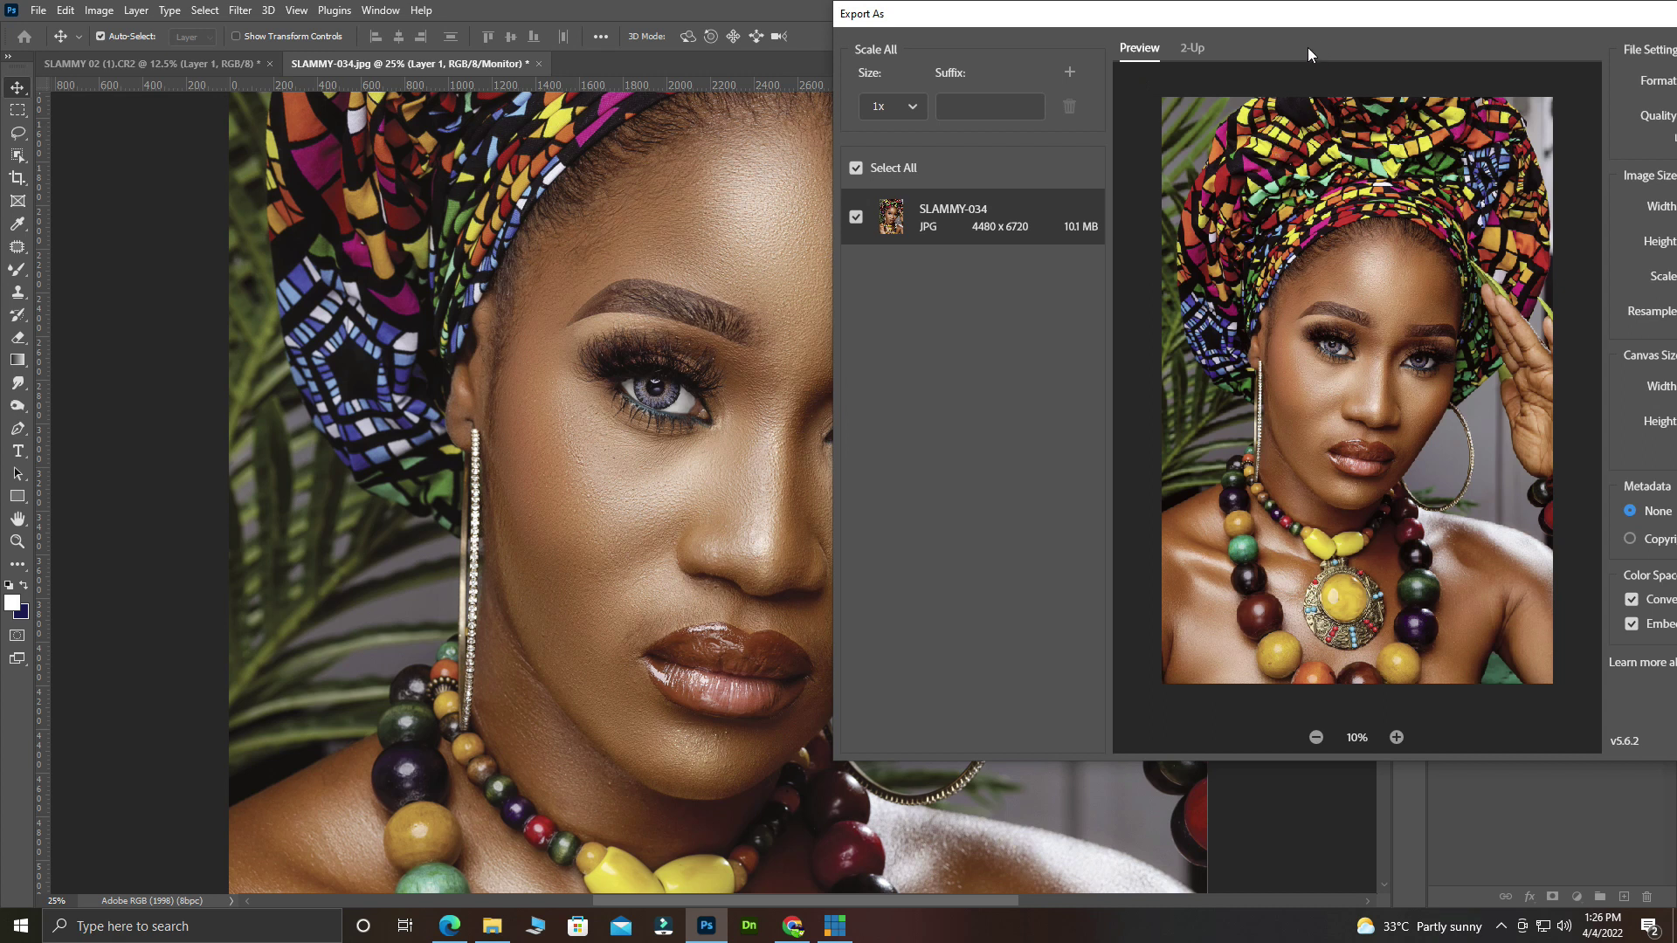
{"action": "left_click_drag", "start_coordinate": [1296, 19], "coordinate": [1196, 192]}
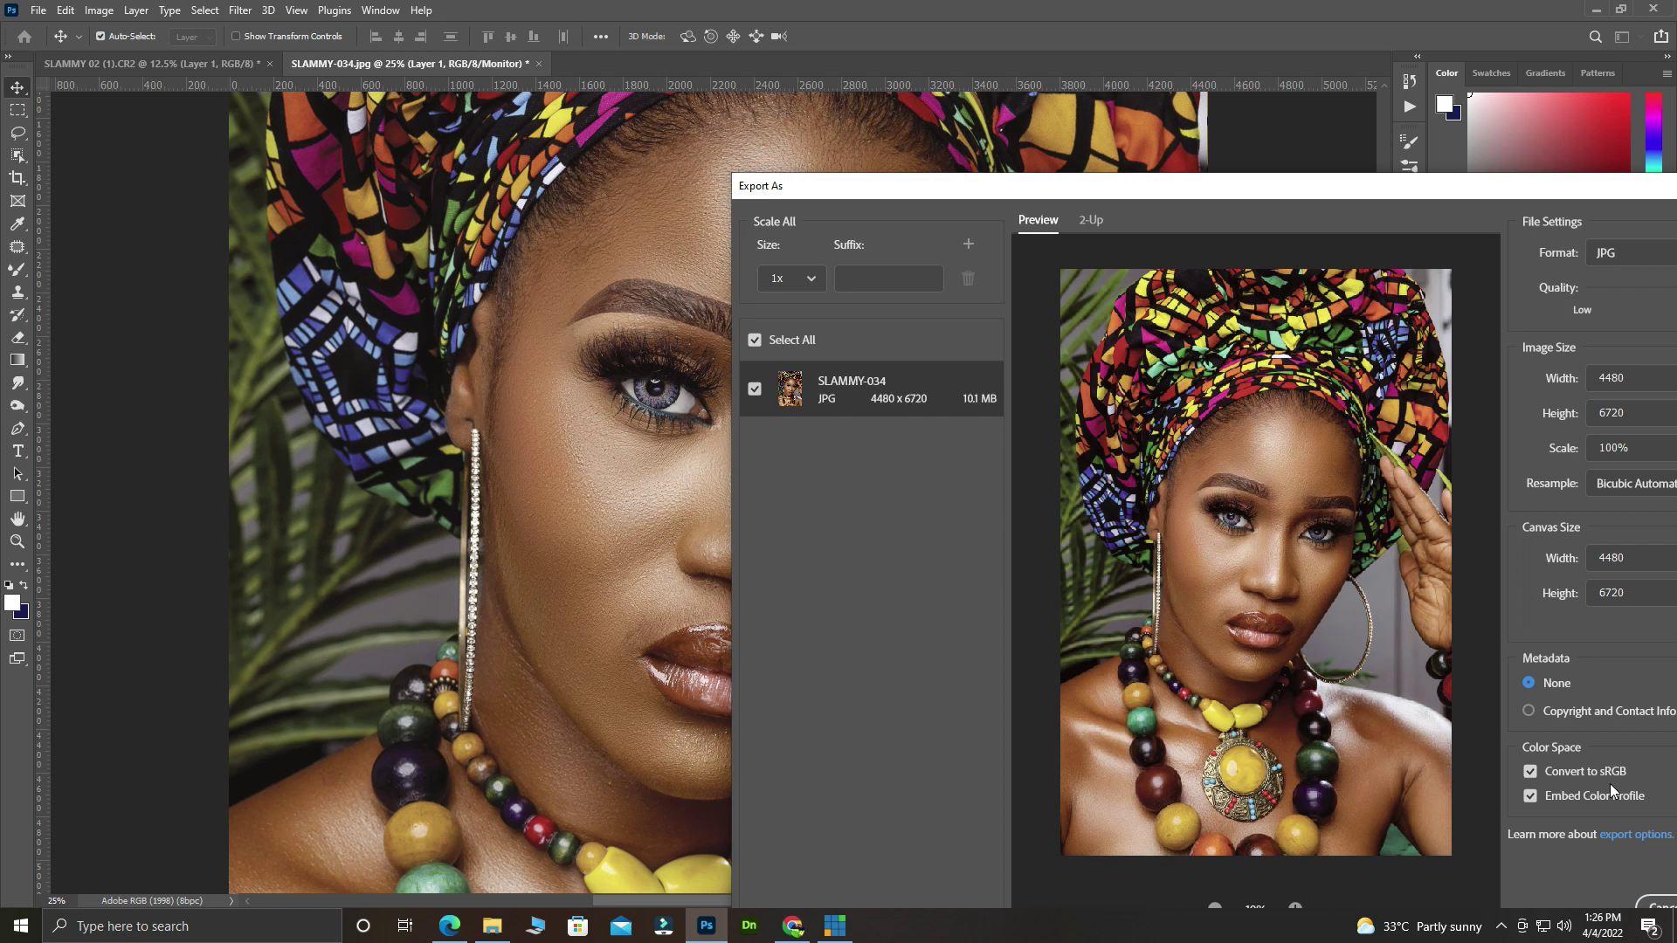
{"action": "left_click", "coordinate": [1546, 771]}
{"action": "left_click", "coordinate": [1530, 772]}
{"action": "left_click_drag", "start_coordinate": [1009, 183], "coordinate": [658, 131]}
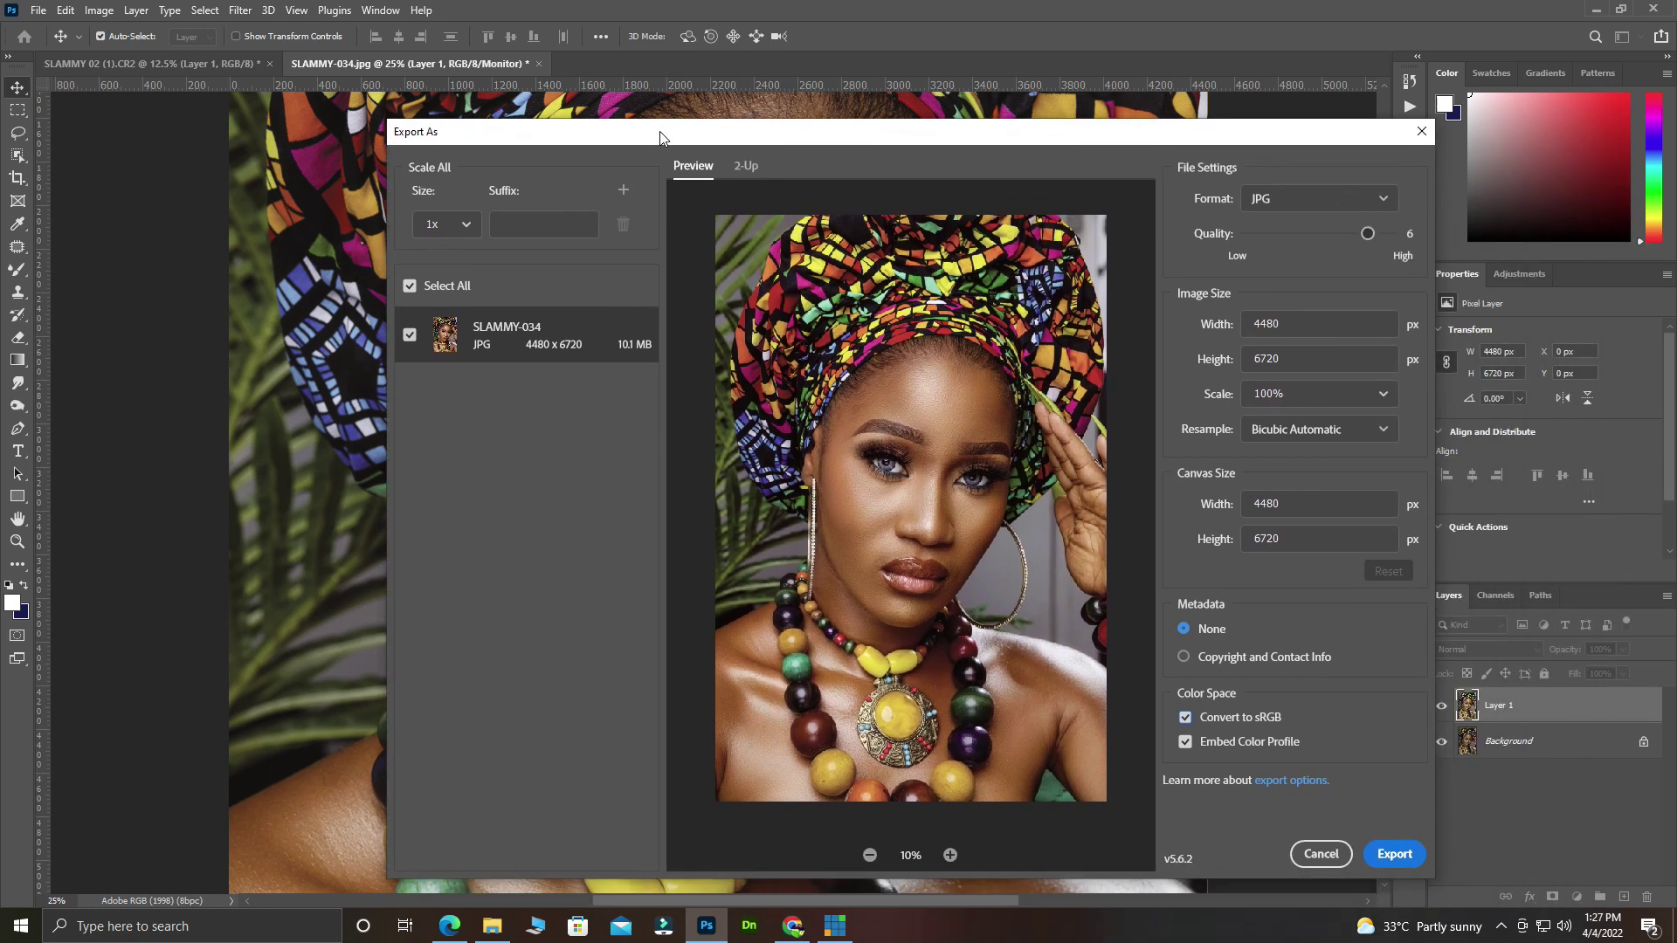
{"action": "left_click", "coordinate": [1336, 849]}
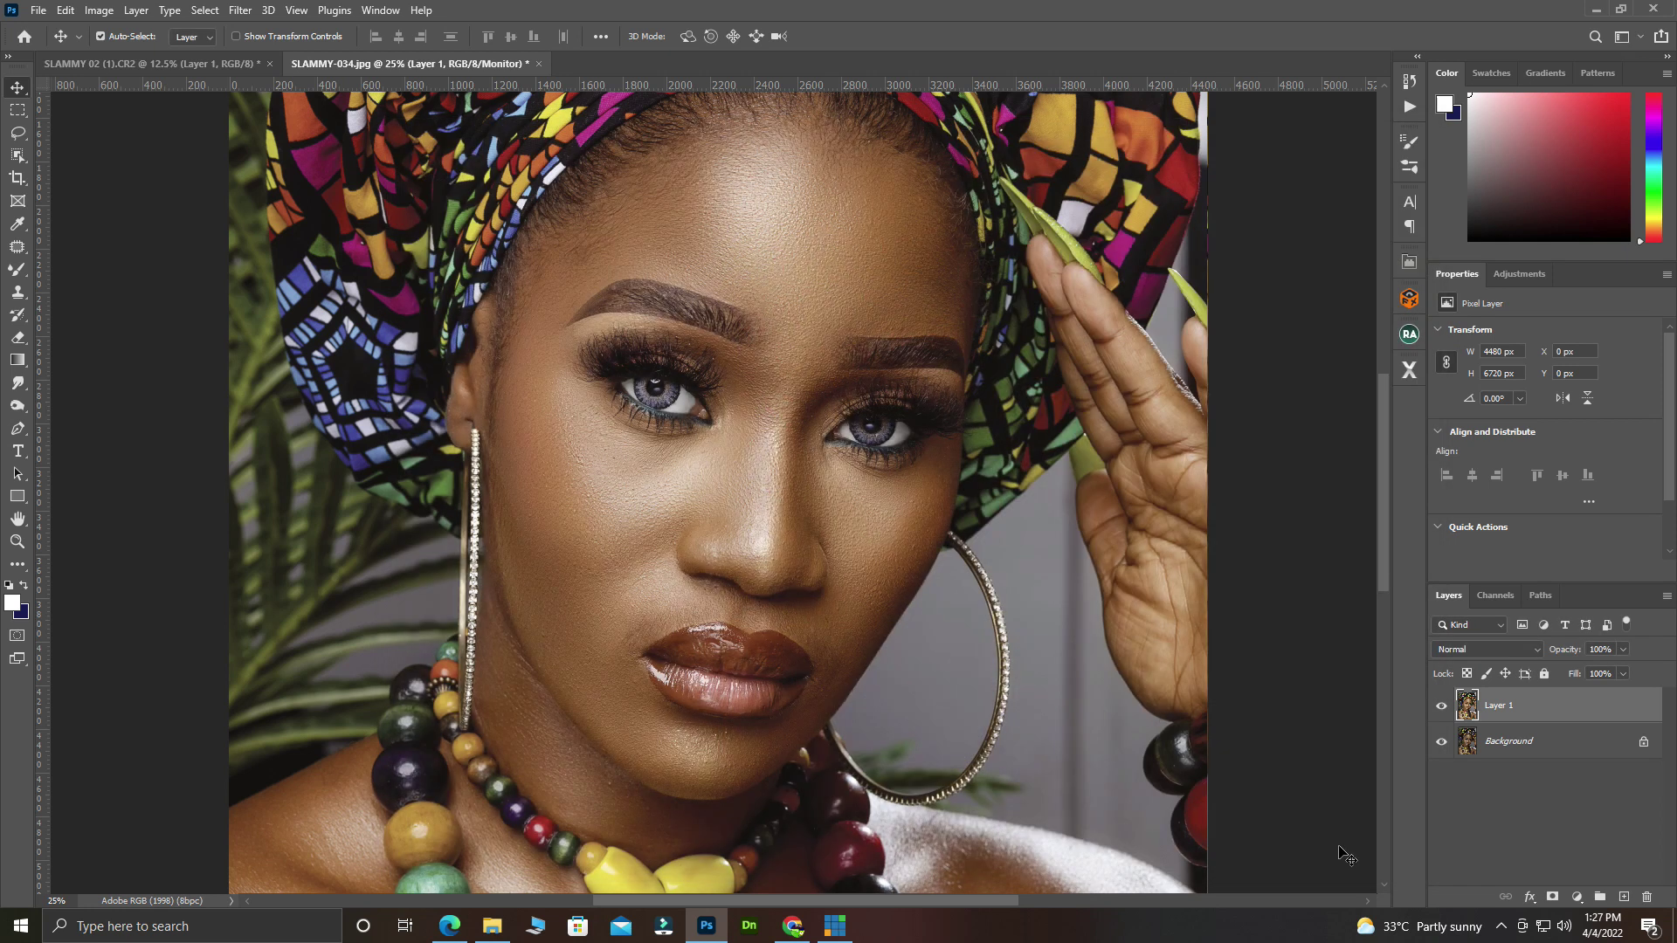